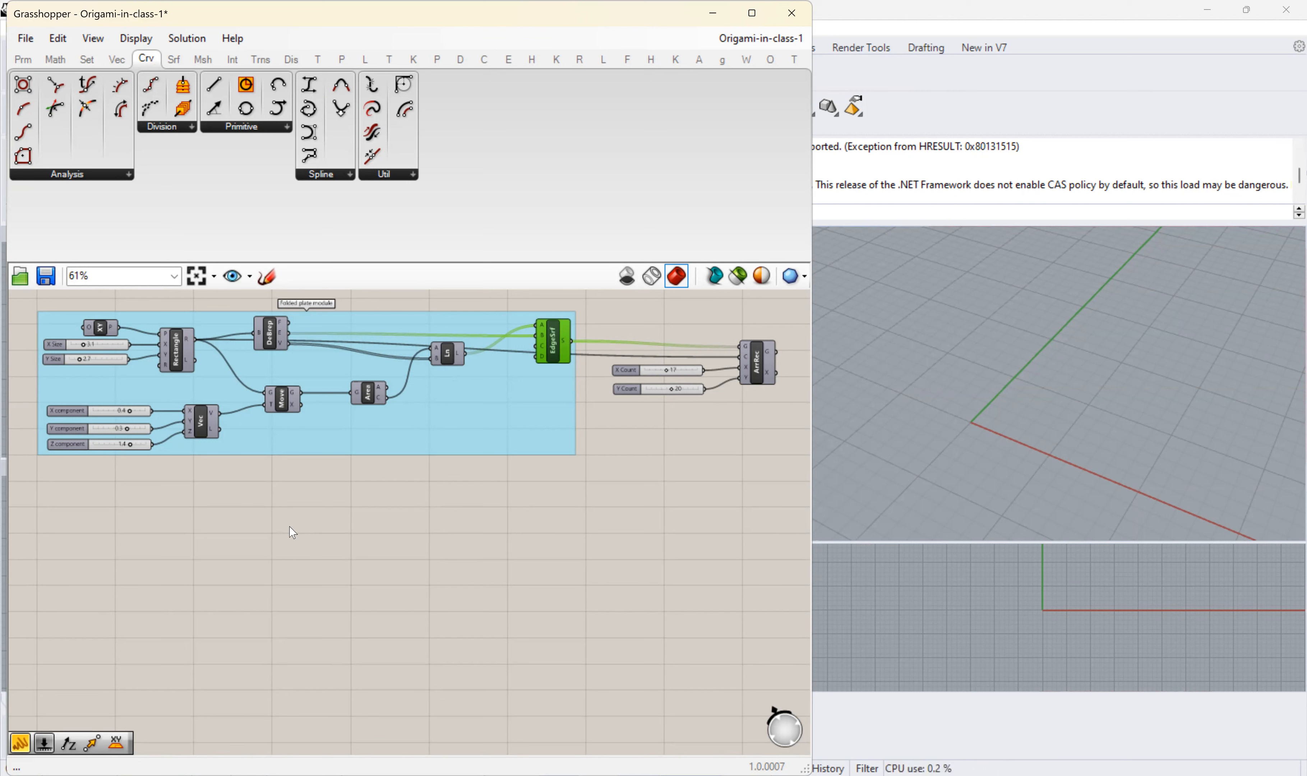
- Add a Circle component in the empty canvas area below the folded plate module group
right_drag(268, 548, 277, 387)
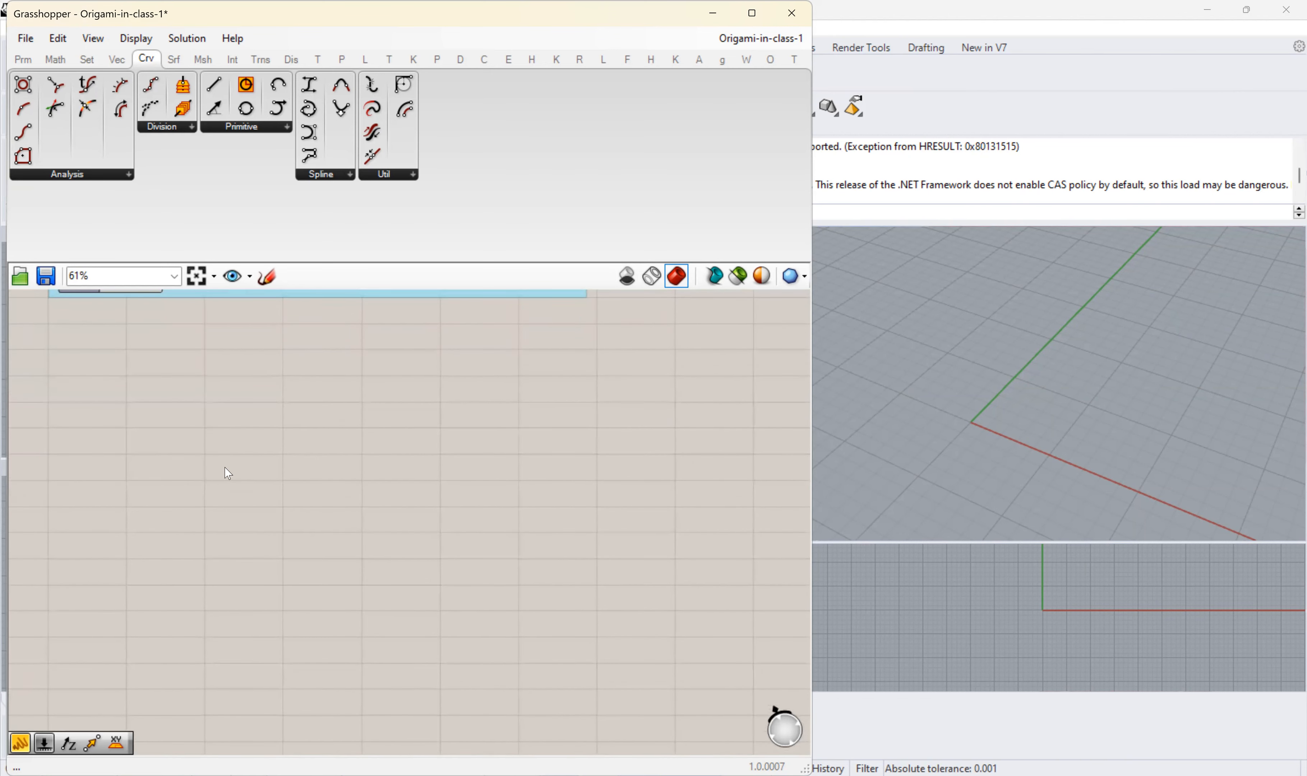
scroll(227, 472, up, 1)
scroll(238, 484, down, 2)
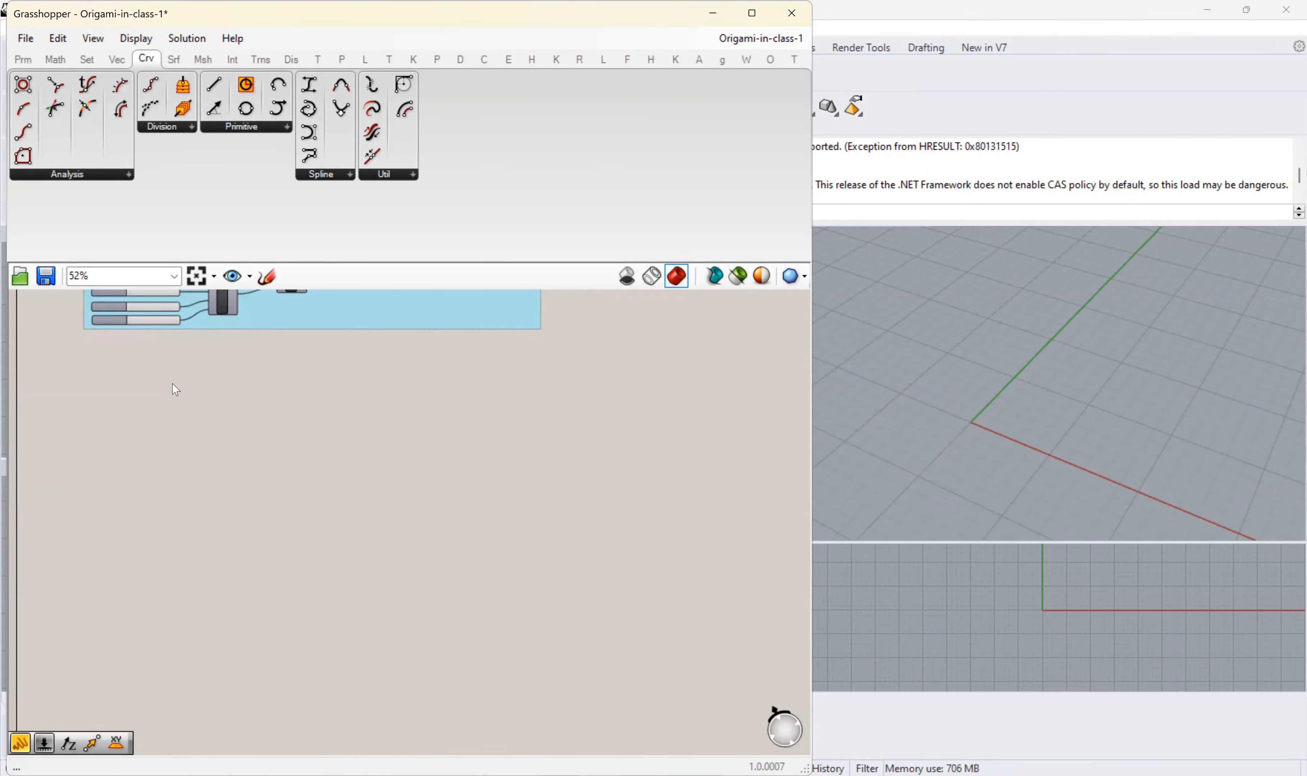
scroll(181, 438, up, 2)
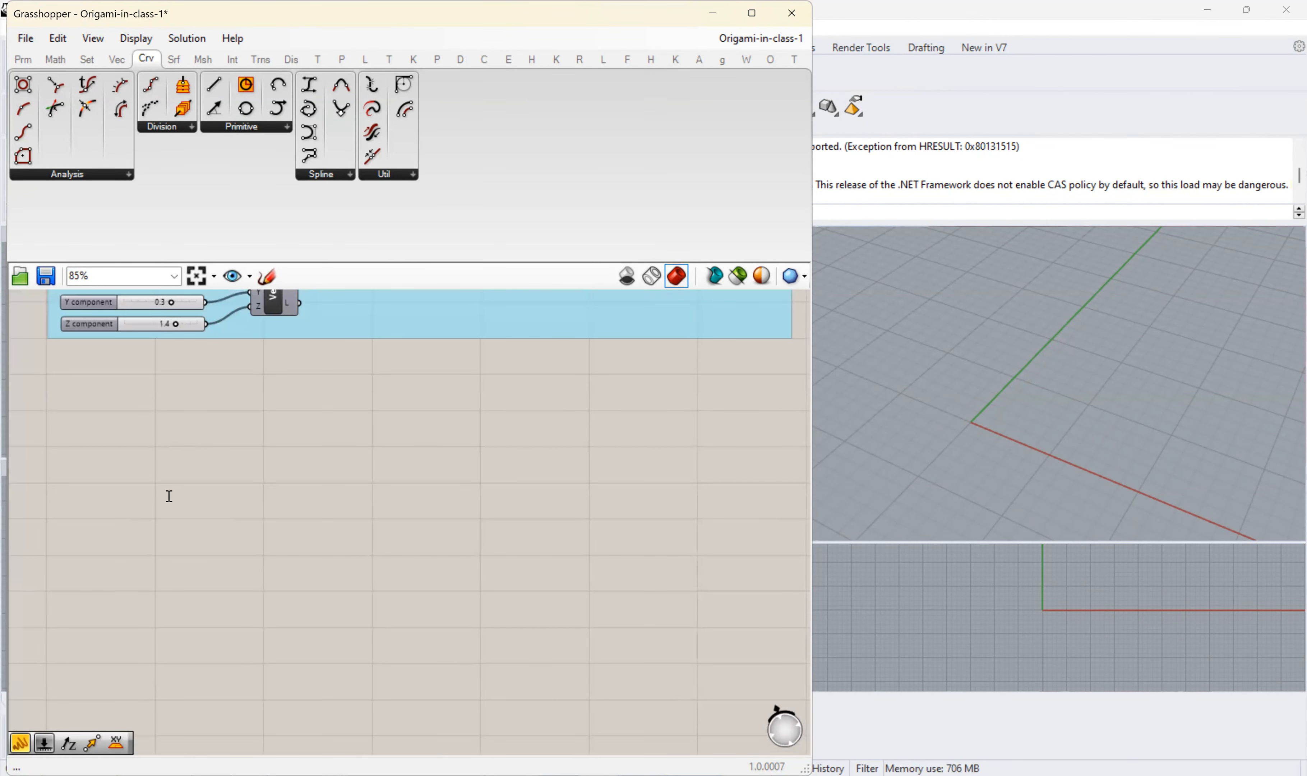
double_click(169, 496)
text(cicrle)
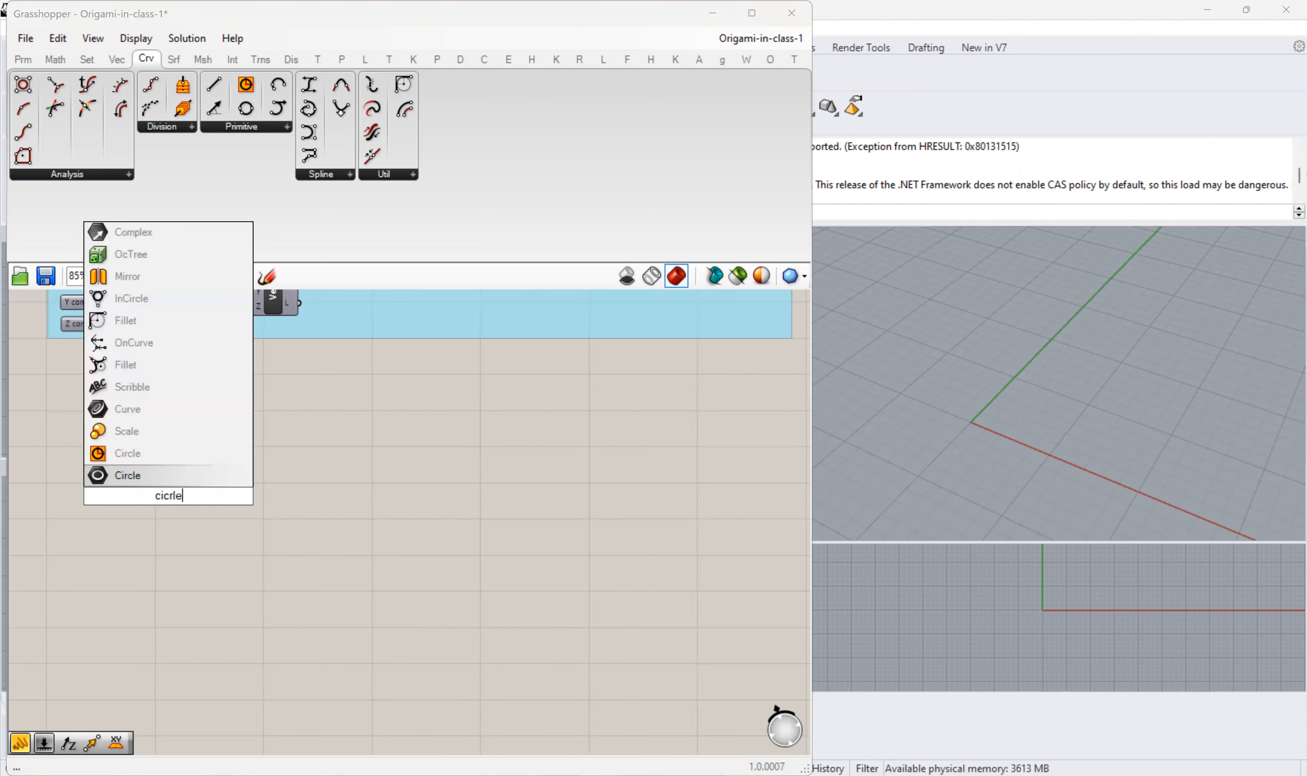
click(221, 457)
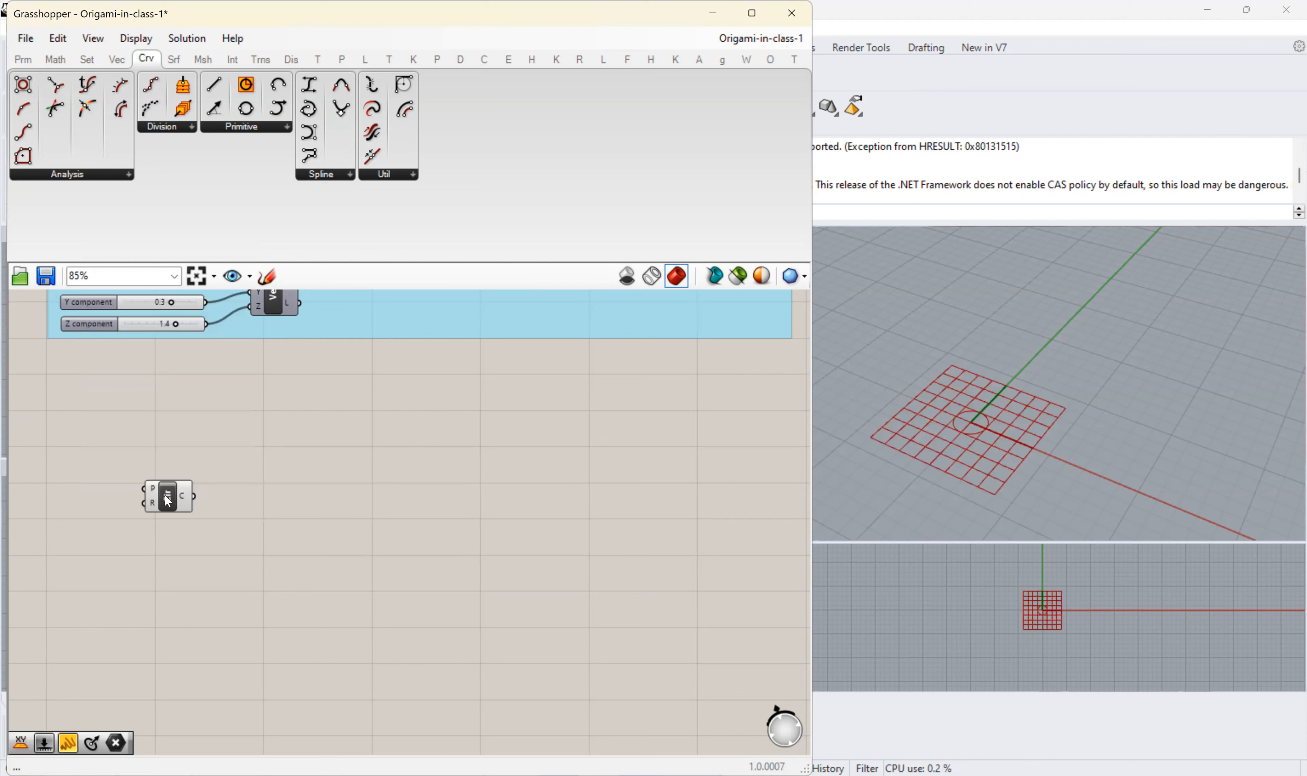
drag(193, 498, 272, 499)
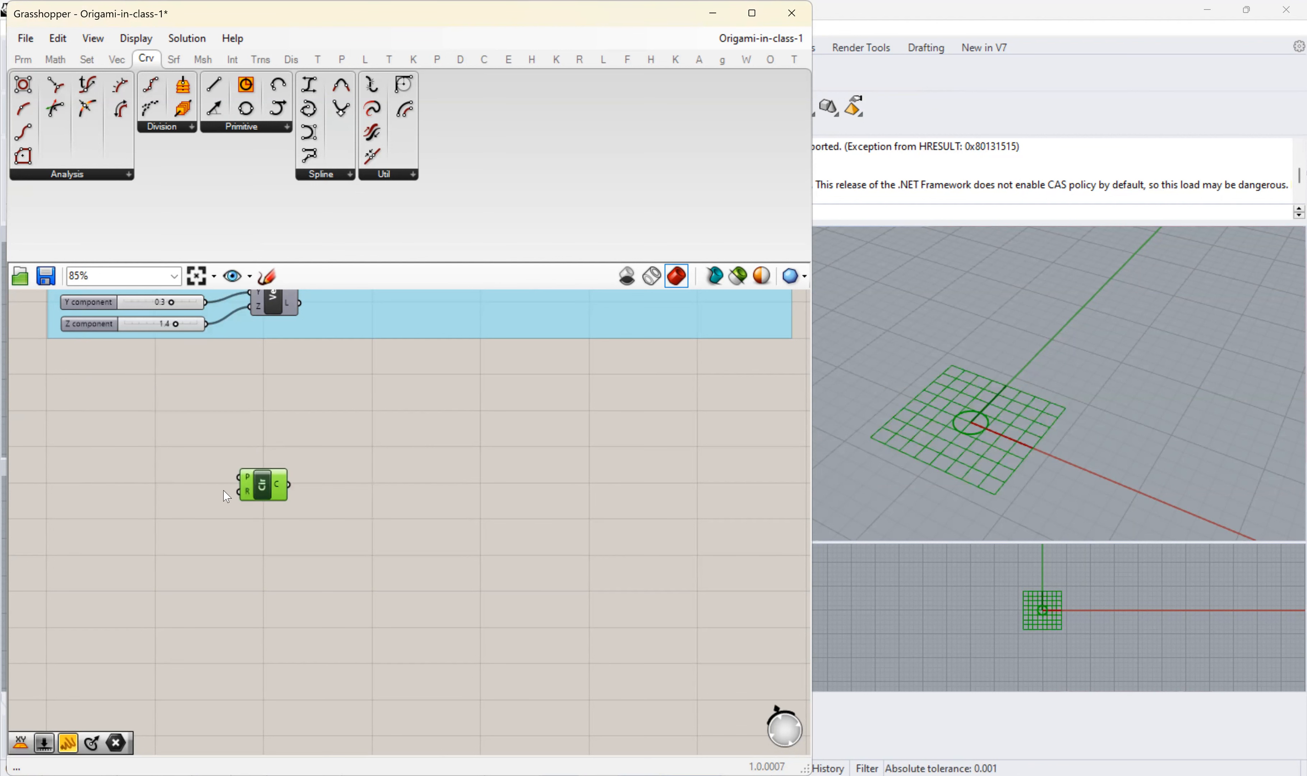
- Add an XZ Plane component beside the Circle and connect it to the circle's plane input
scroll(201, 467, up, 2)
click(118, 435)
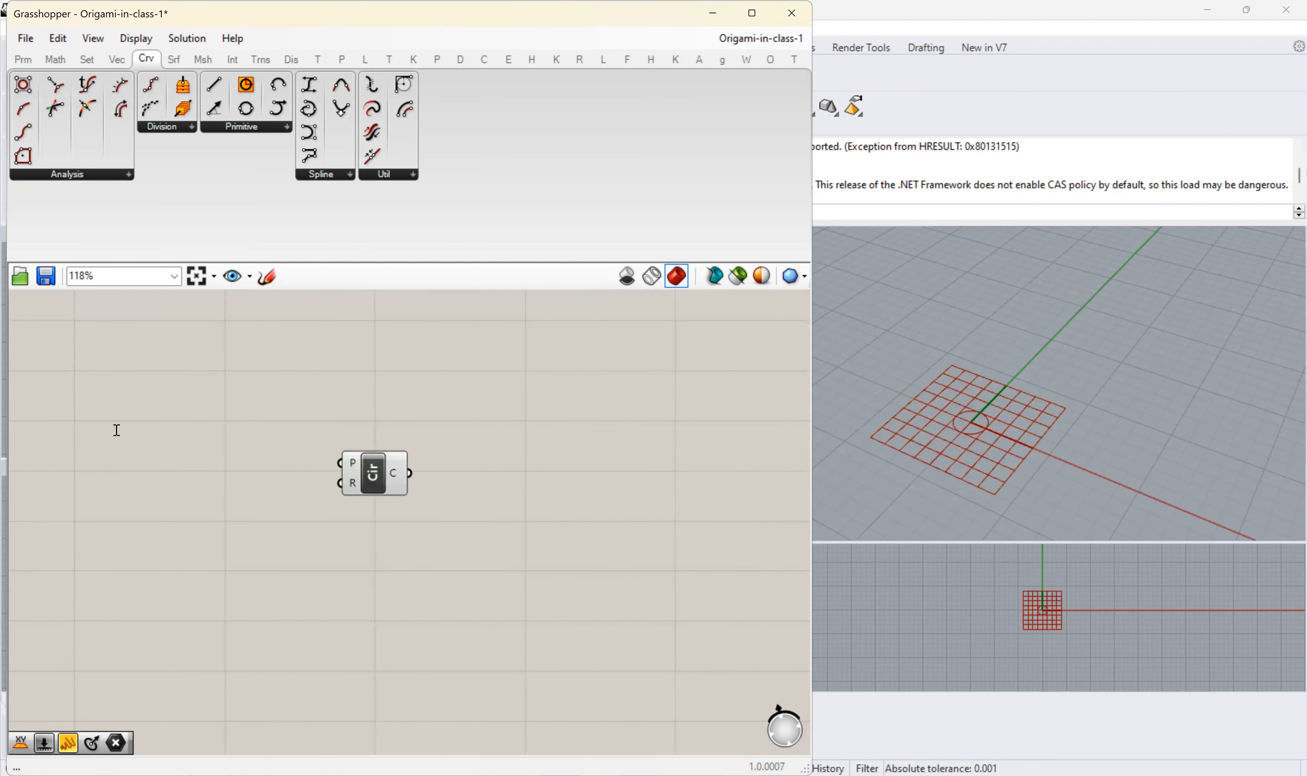
double_click(116, 430)
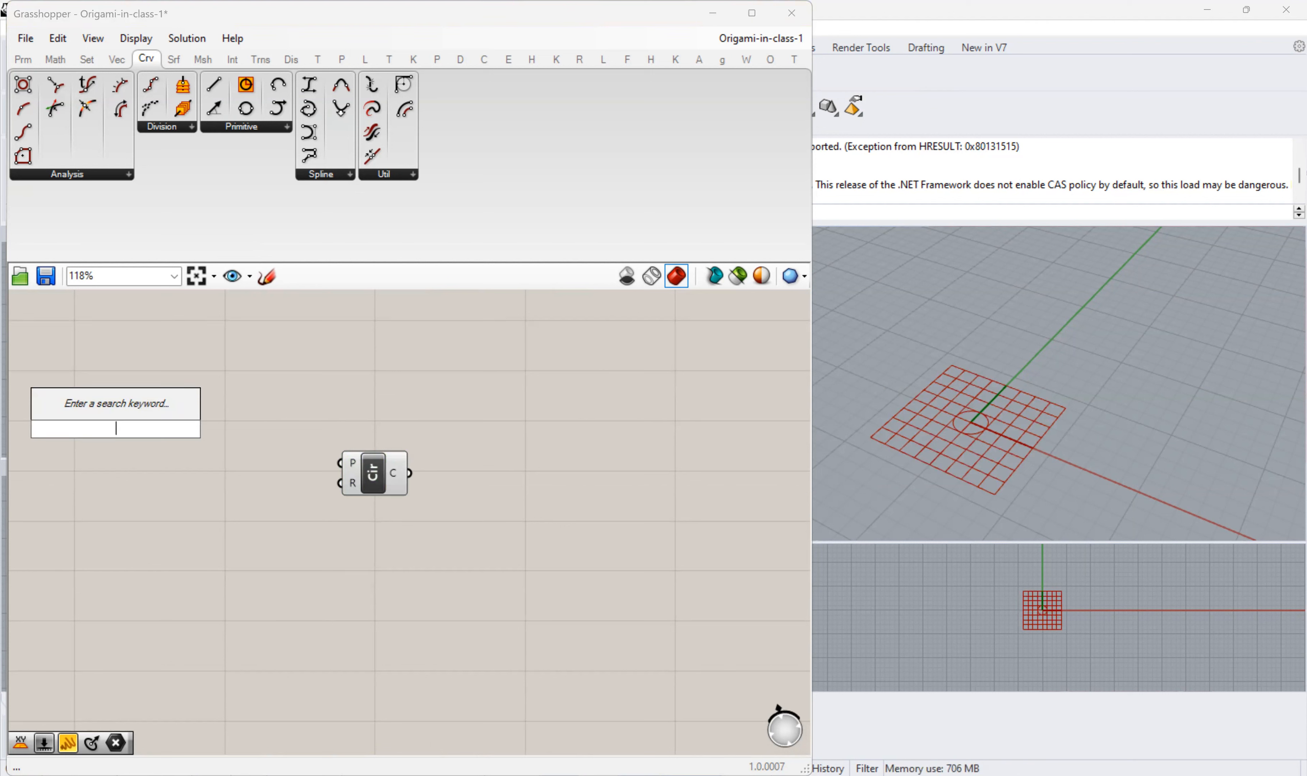
text(xz)
click(120, 409)
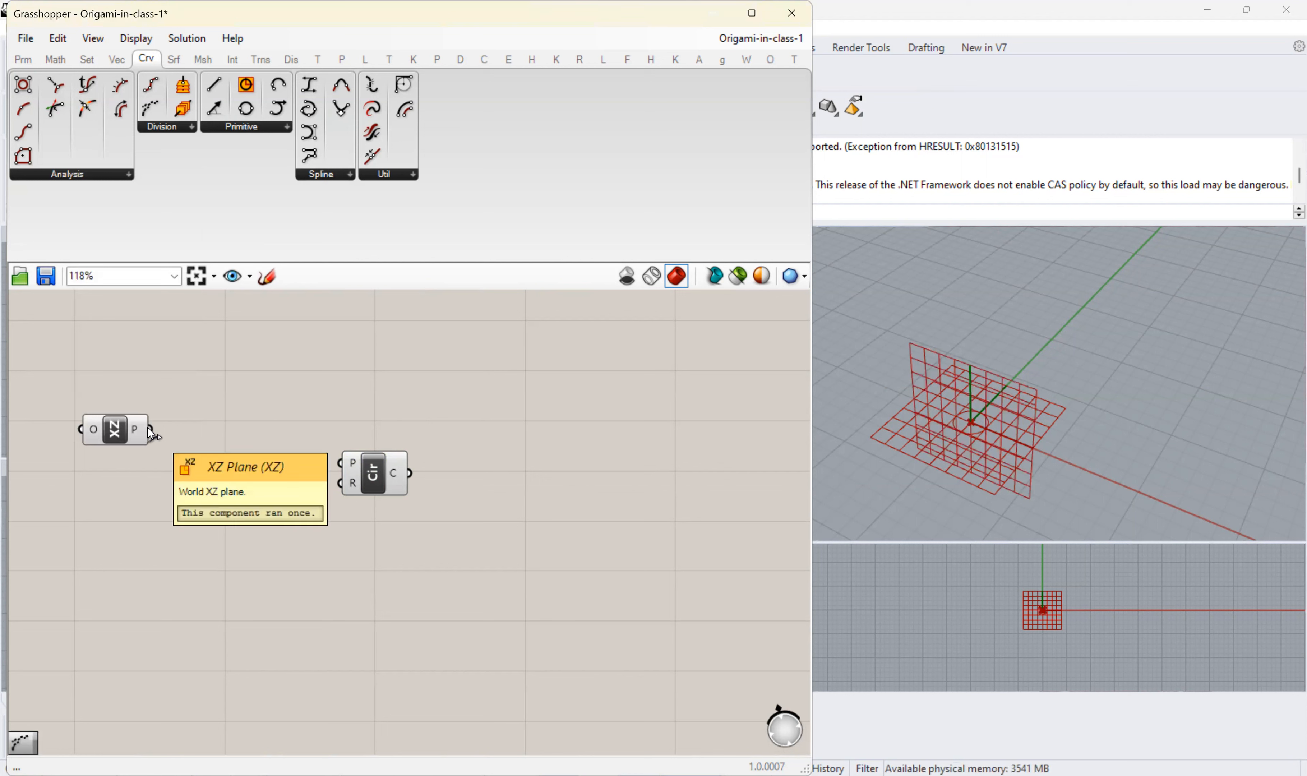
drag(155, 436, 340, 464)
click(130, 443)
drag(130, 443, 241, 467)
click(209, 509)
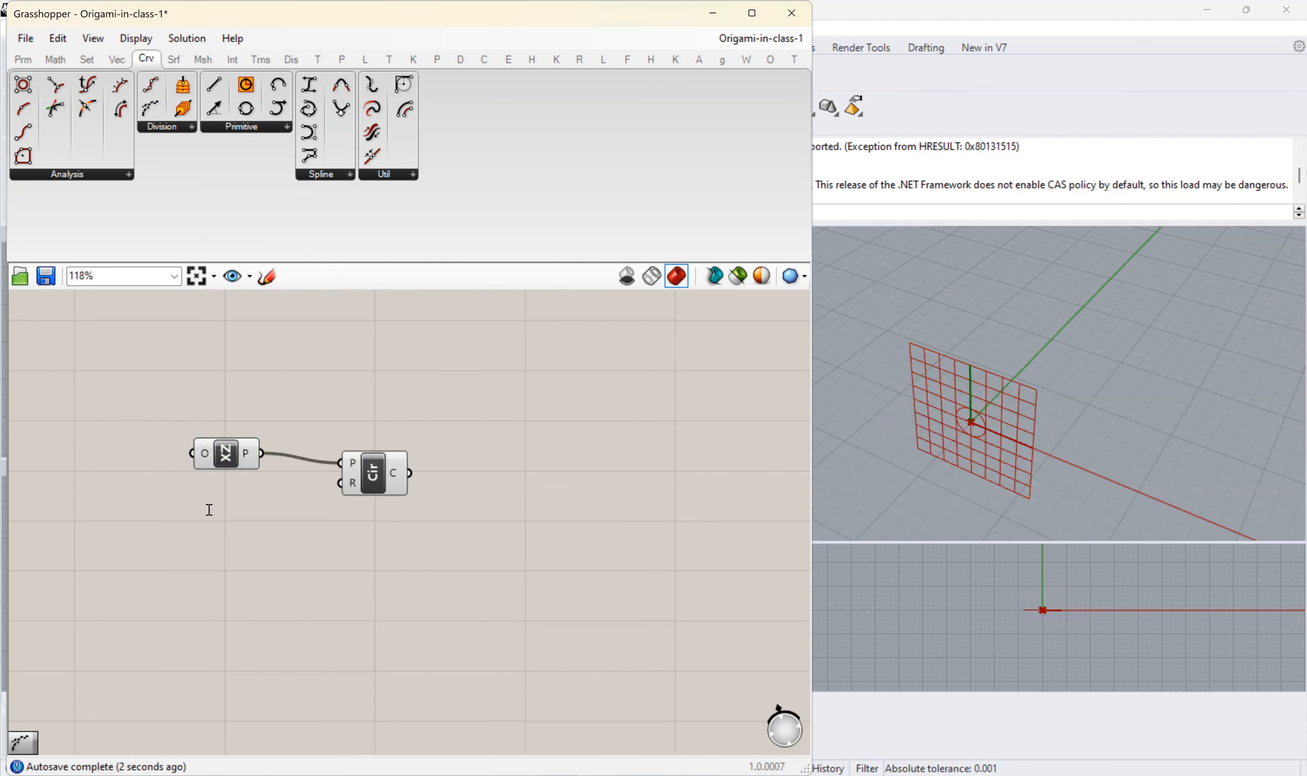
- Add a number slider ranging from 1 to 40, set it to 27, and connect it to the circle's radius input
double_click(210, 509)
text(1<)
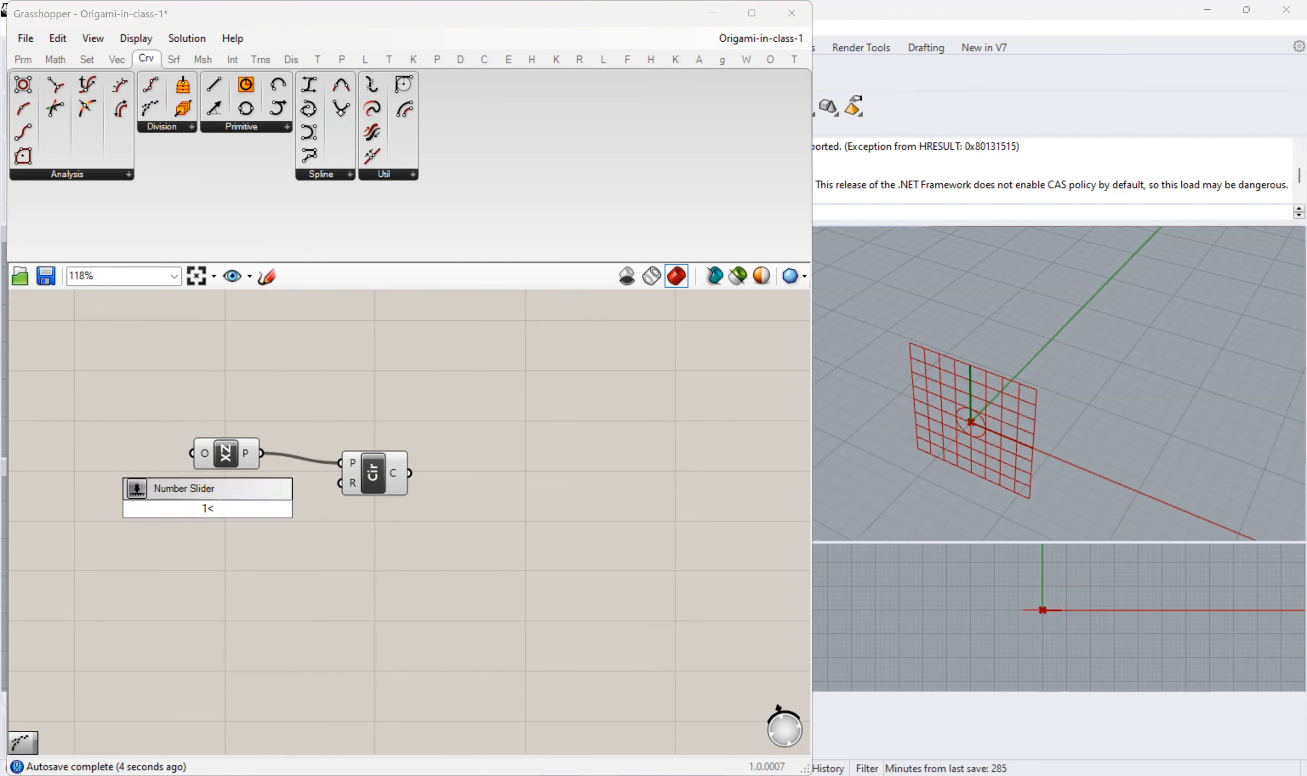
text(40)
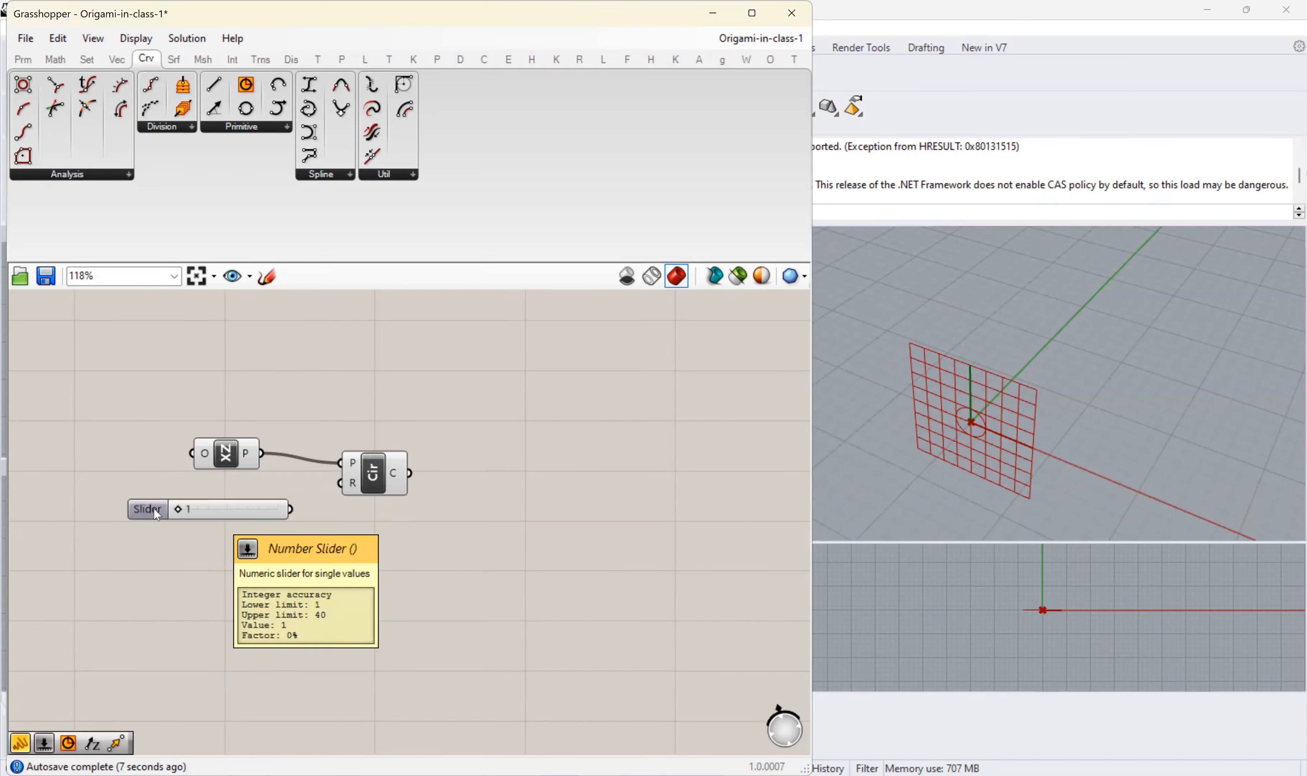
key(Return)
drag(257, 510, 340, 483)
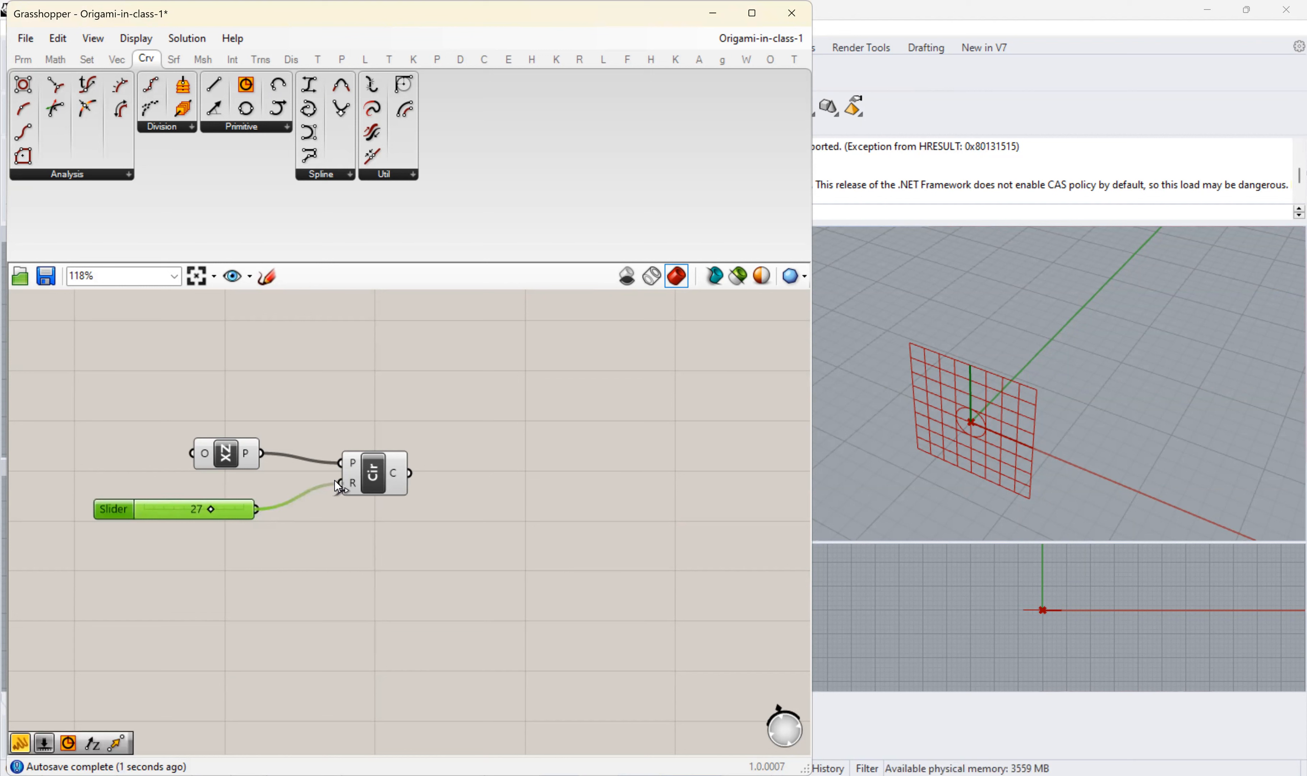
- Change the radius slider to floating-point rounding with one digit and set it to 16.4
drag(120, 515, 111, 500)
double_click(111, 500)
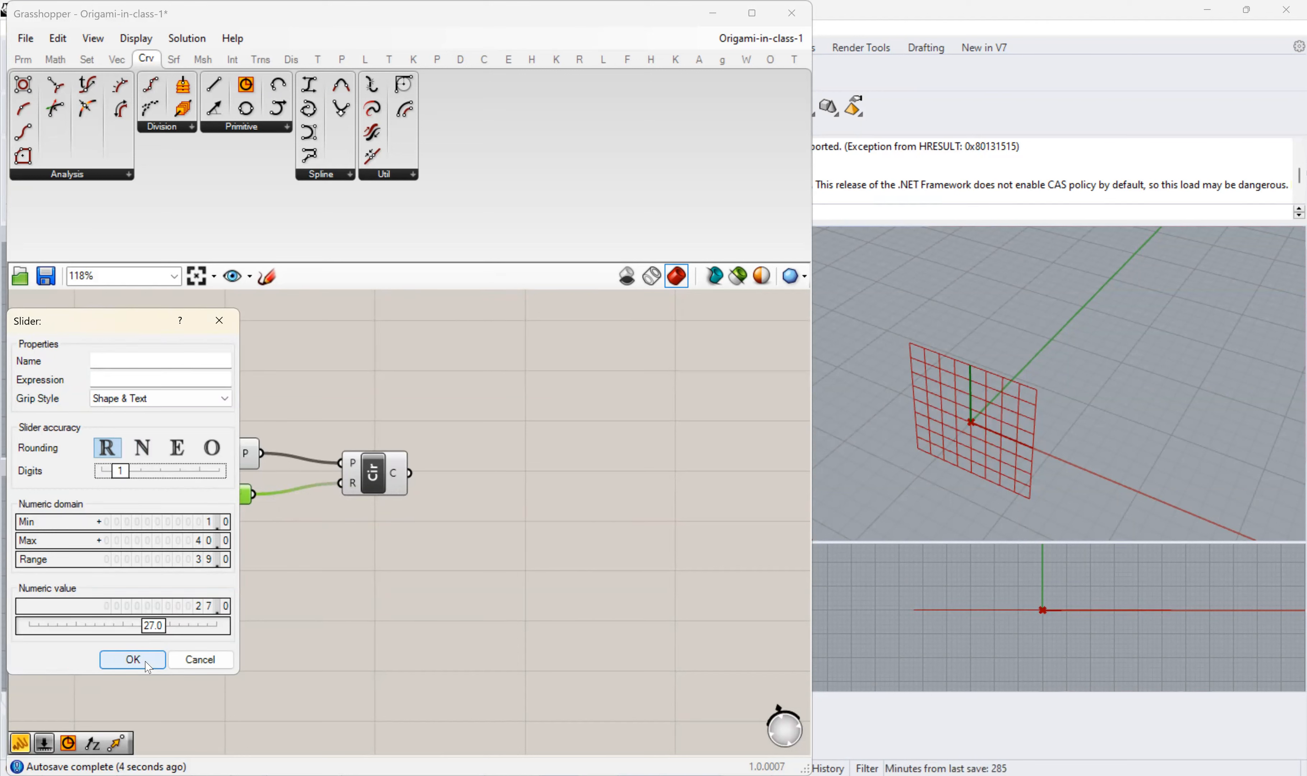
click(148, 667)
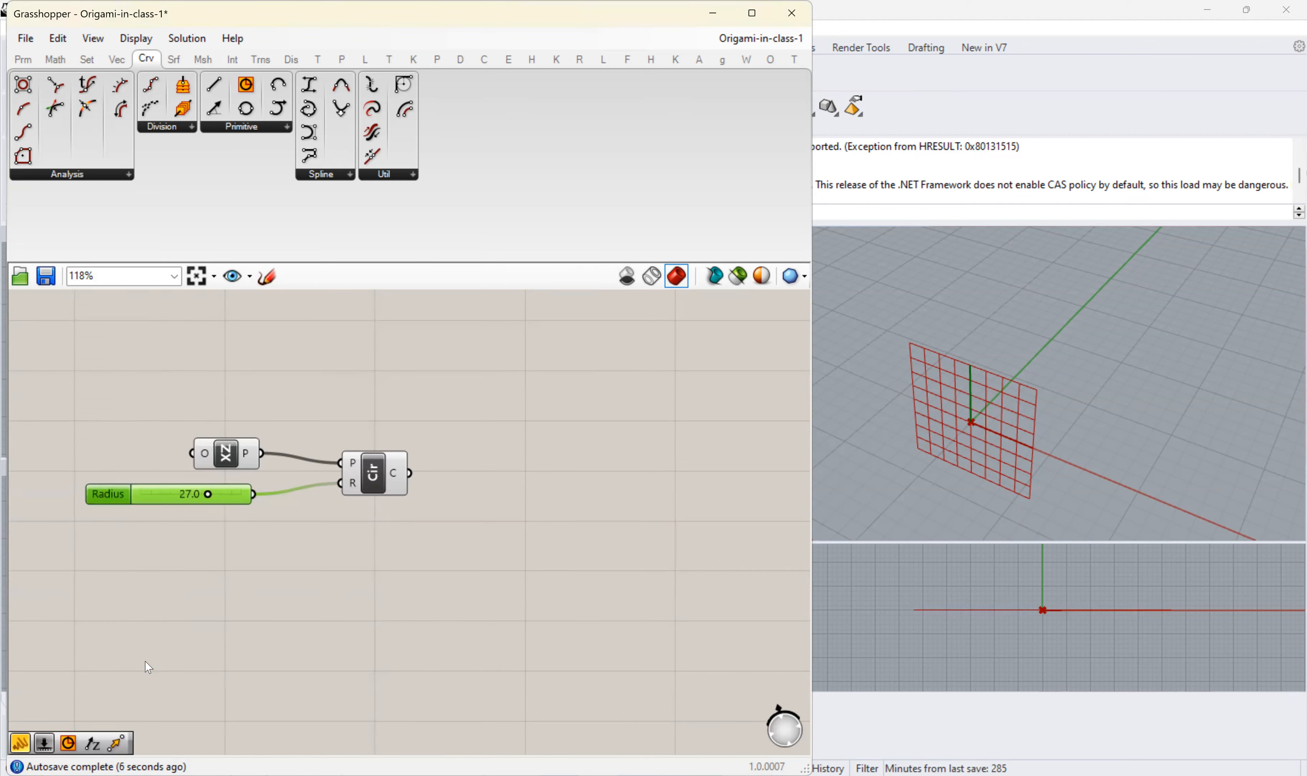
drag(206, 498, 178, 498)
scroll(700, 452, down, 3)
scroll(944, 371, down, 10)
scroll(510, 476, up, 5)
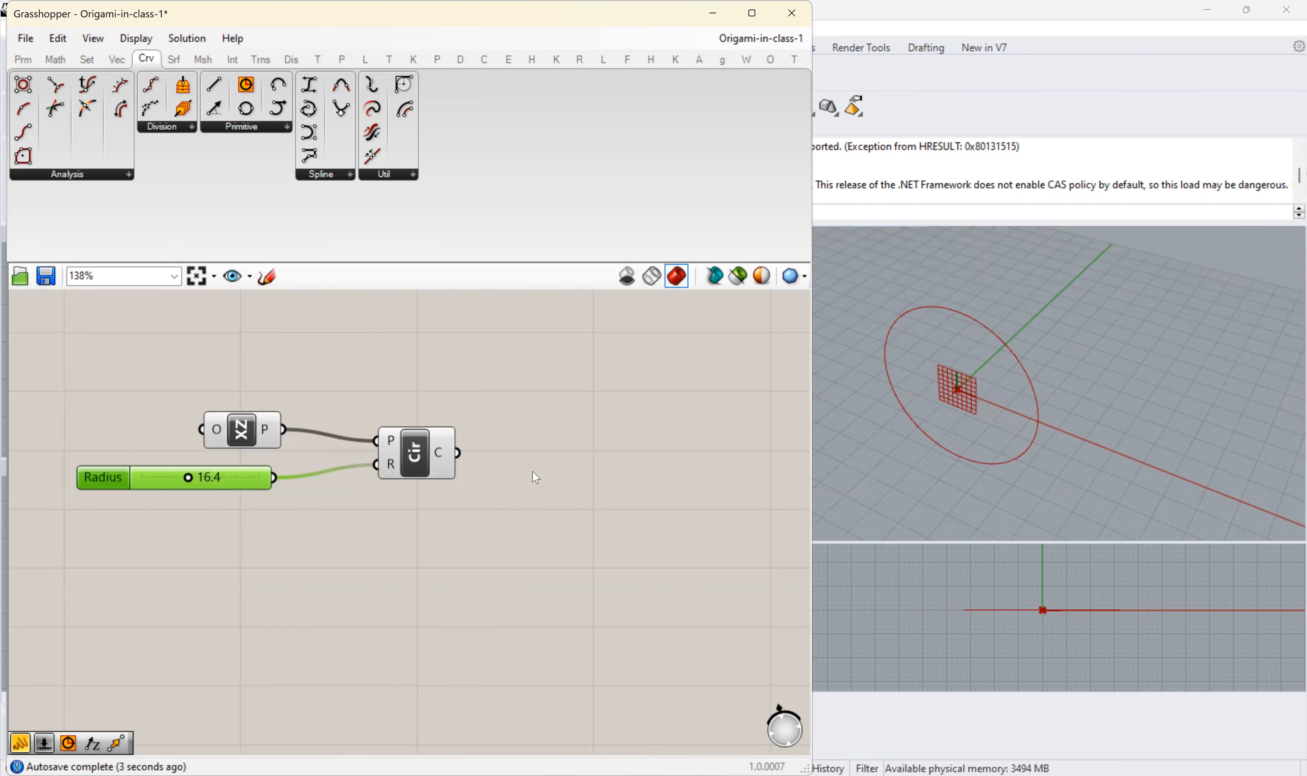
right_drag(529, 508, 499, 493)
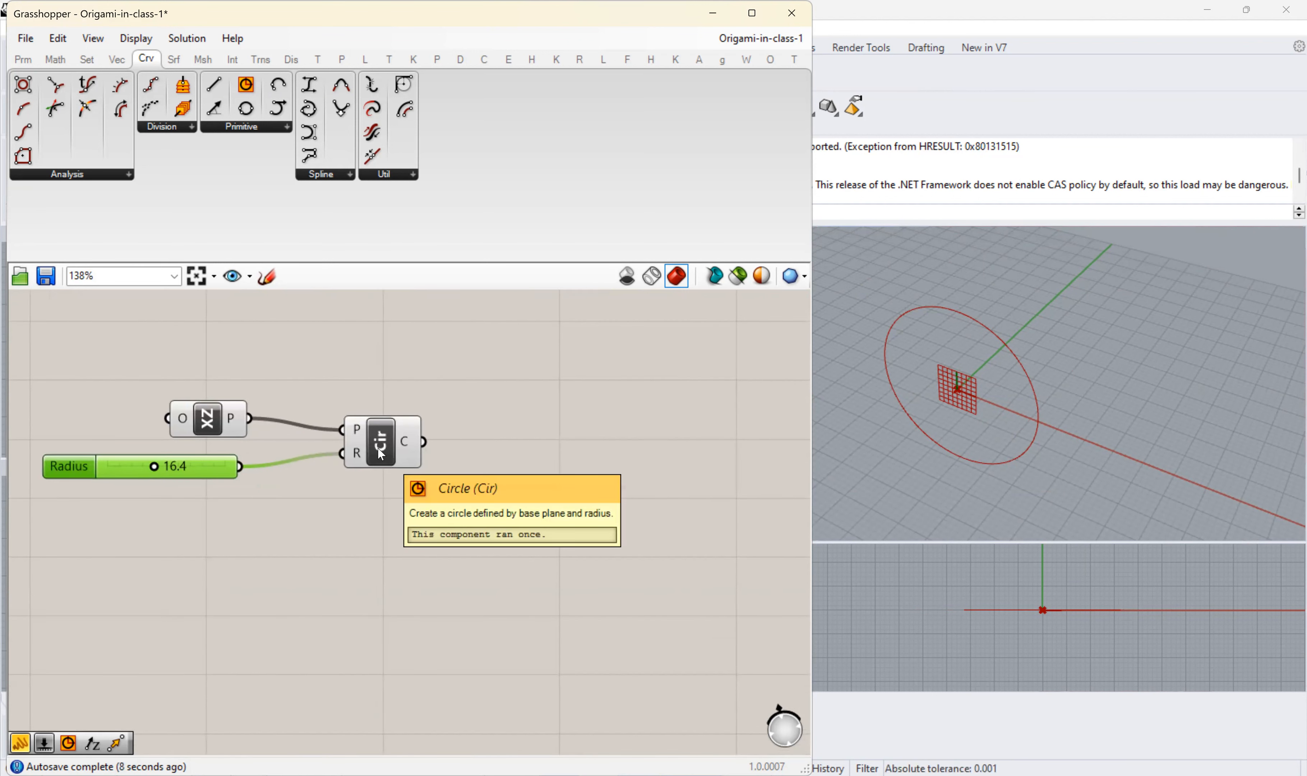
right_drag(594, 474, 541, 470)
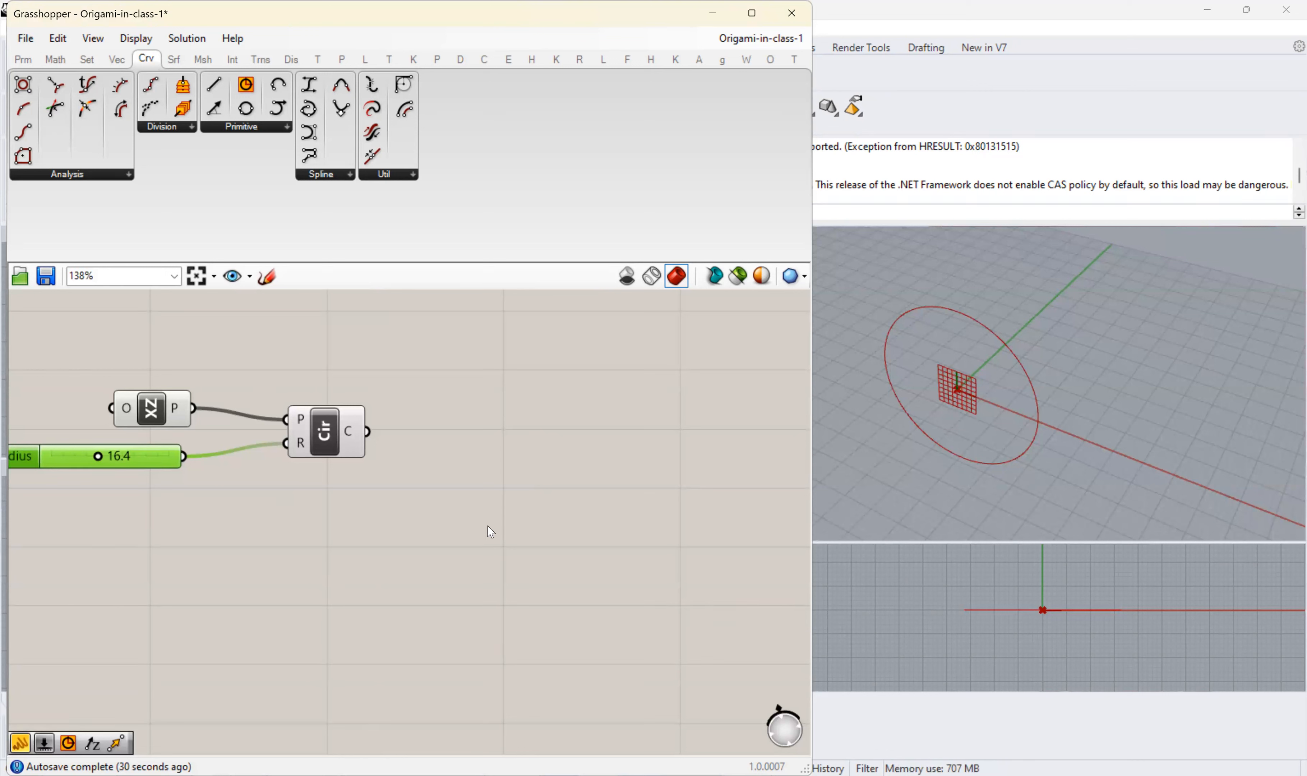
- Add a Rectangle component below and beyond the Circle component
click(475, 555)
double_click(473, 550)
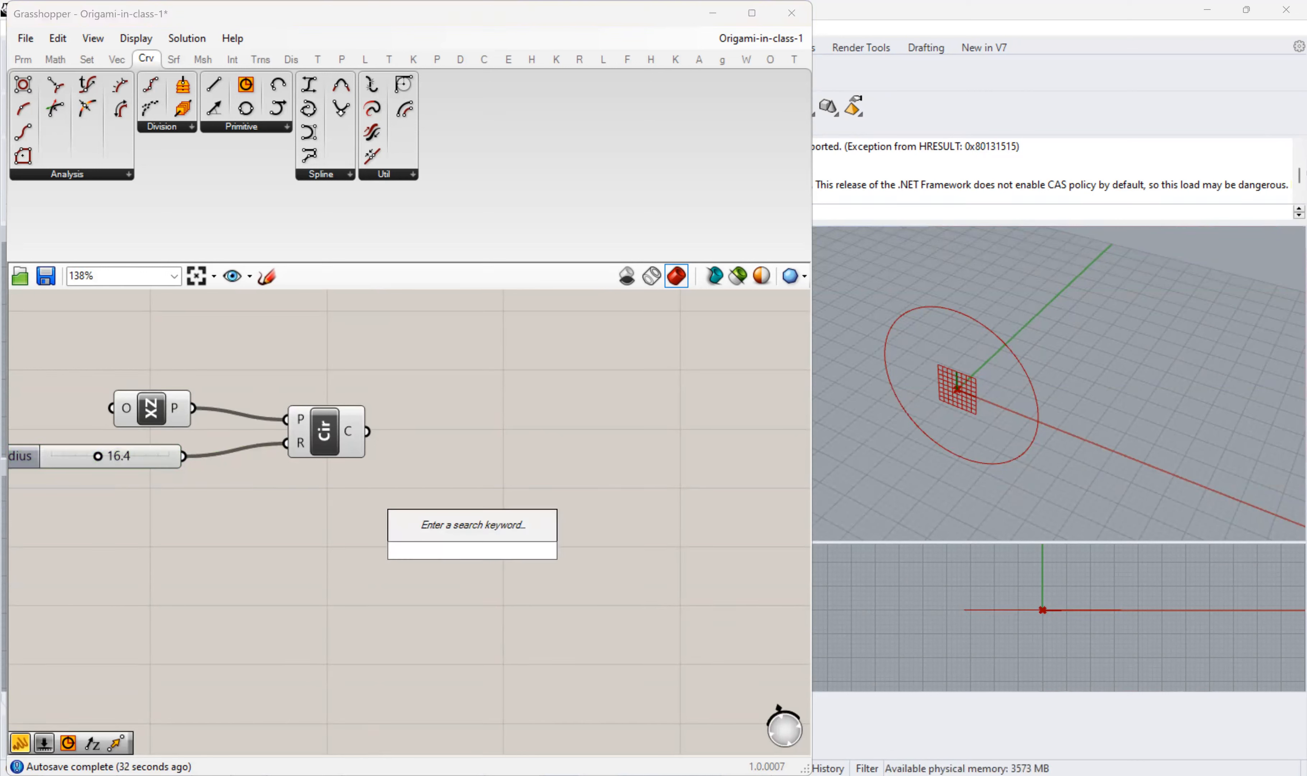
text(rexta)
key(BackSpace)
key(BackSpace)
key(BackSpace)
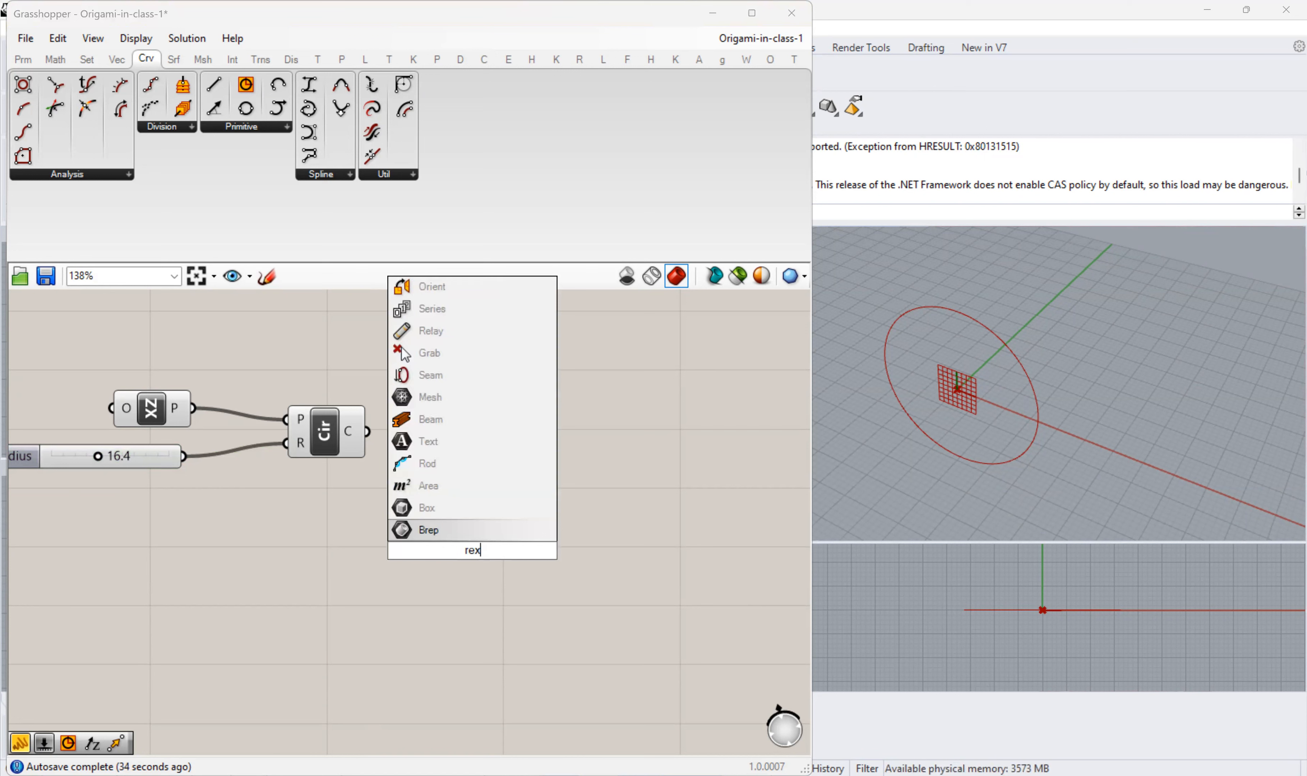
text(ctange)
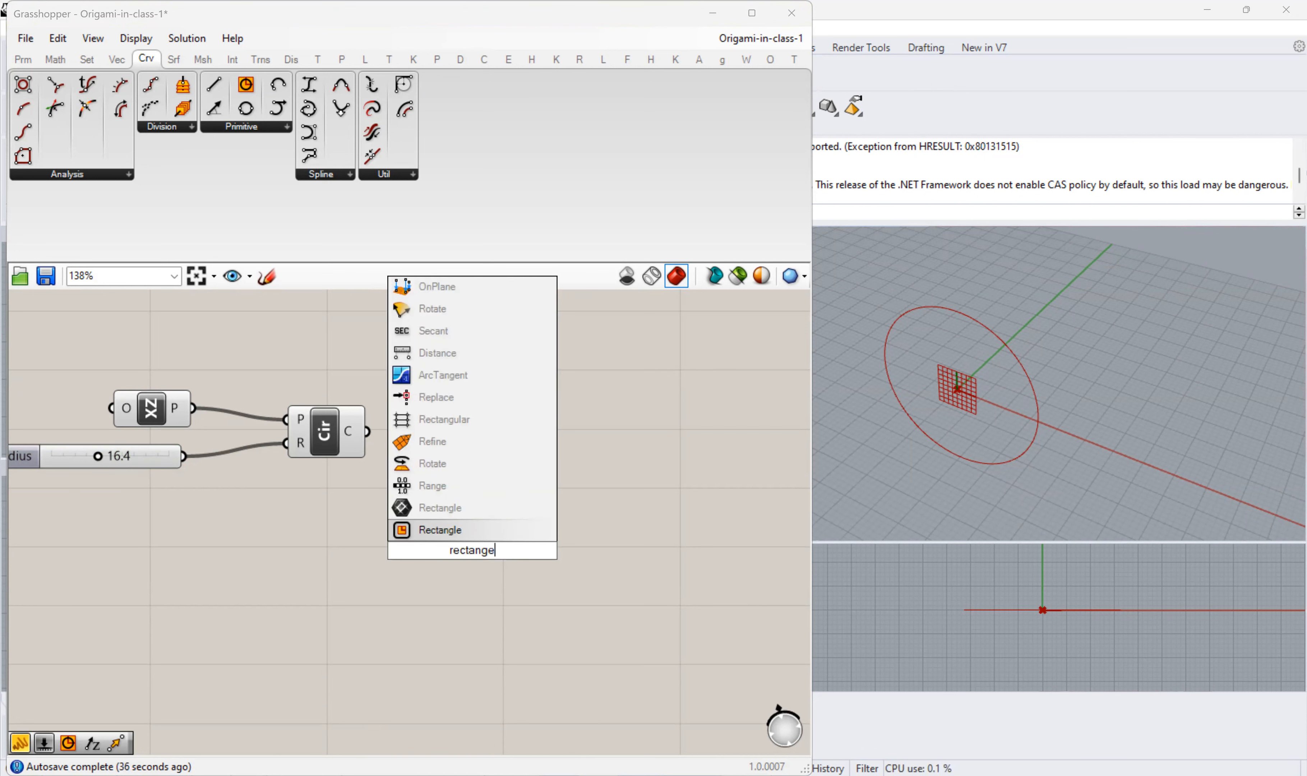
key(Return)
- Duplicate the folded plate module's XY Plane and its X and Y size sliders next to the new Rectangle
scroll(457, 461, down, 5)
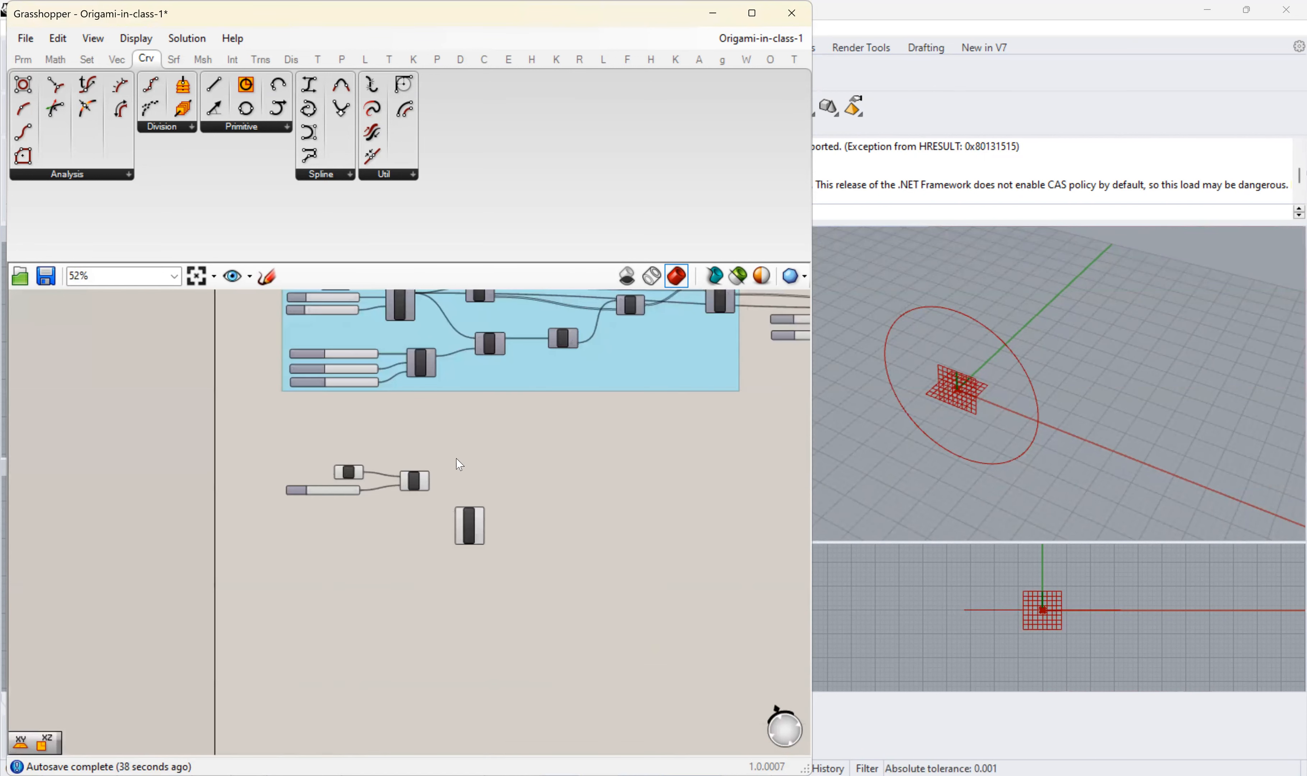
scroll(345, 412, up, 3)
drag(264, 305, 444, 409)
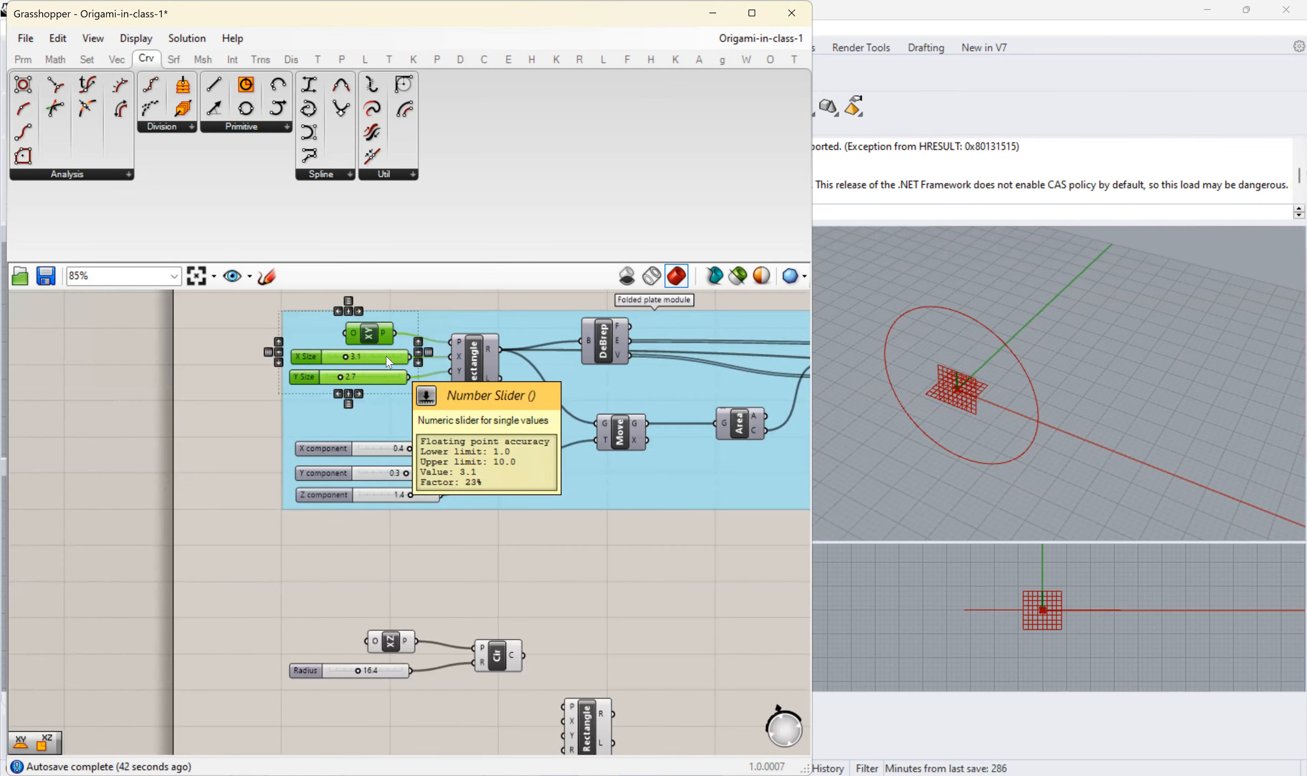
key(ctrl+c)
key(ctrl+v)
drag(446, 540, 491, 737)
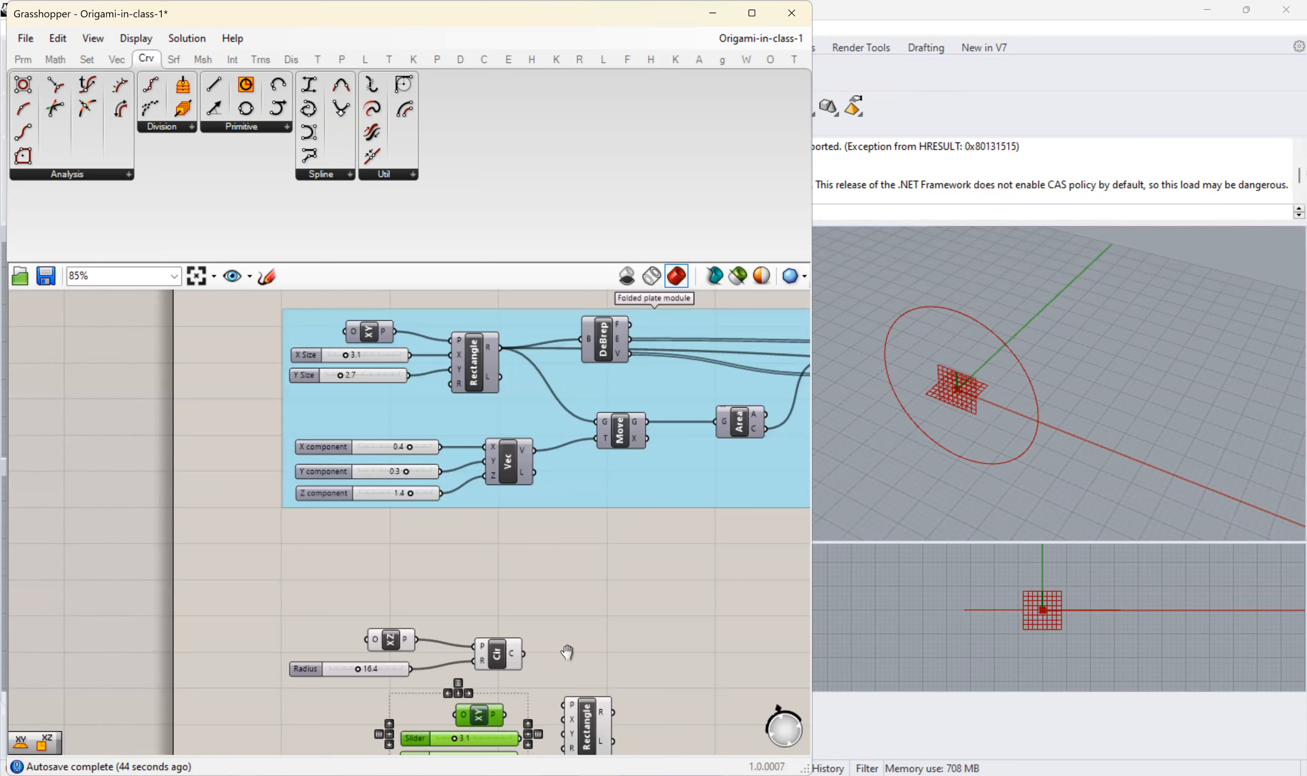
- Replace the copied XY Plane with an XZ Plane and connect it to the new rectangle's plane input
right_drag(565, 653, 568, 476)
scroll(532, 586, up, 4)
click(464, 496)
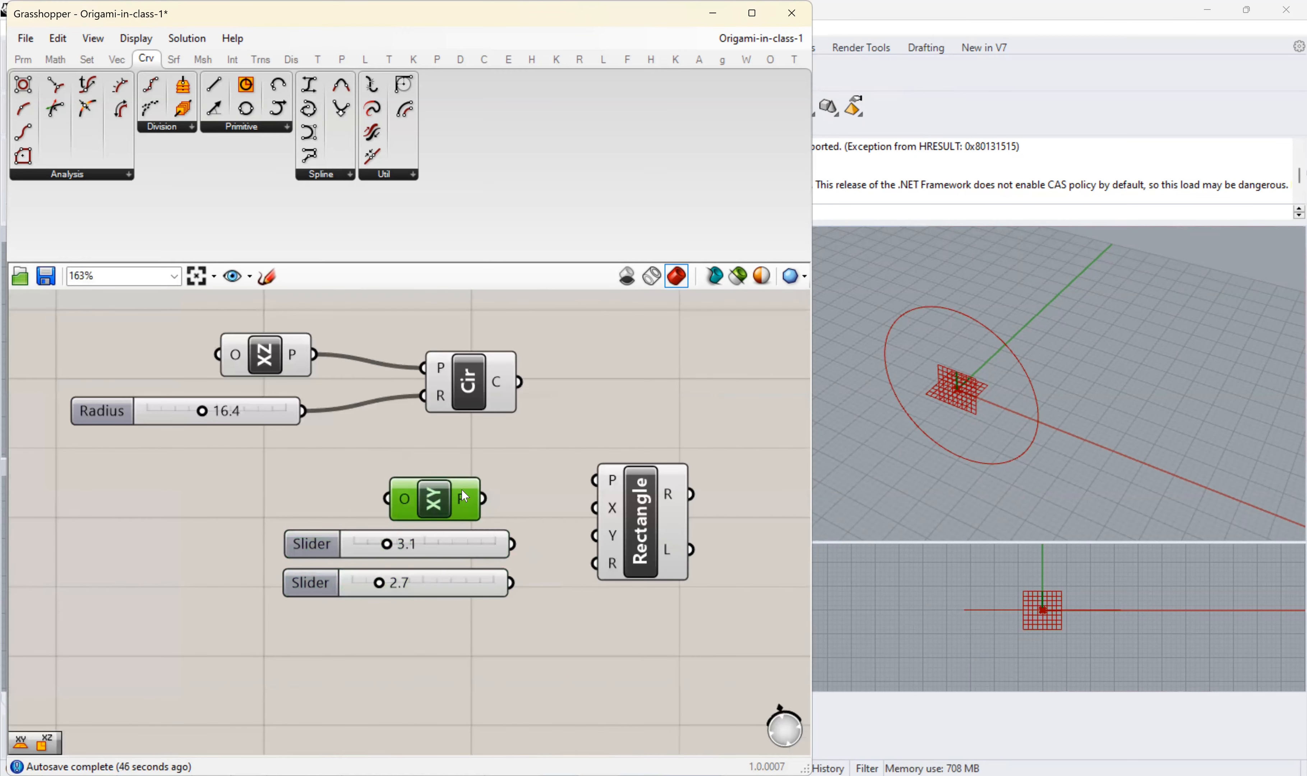
key(Delete)
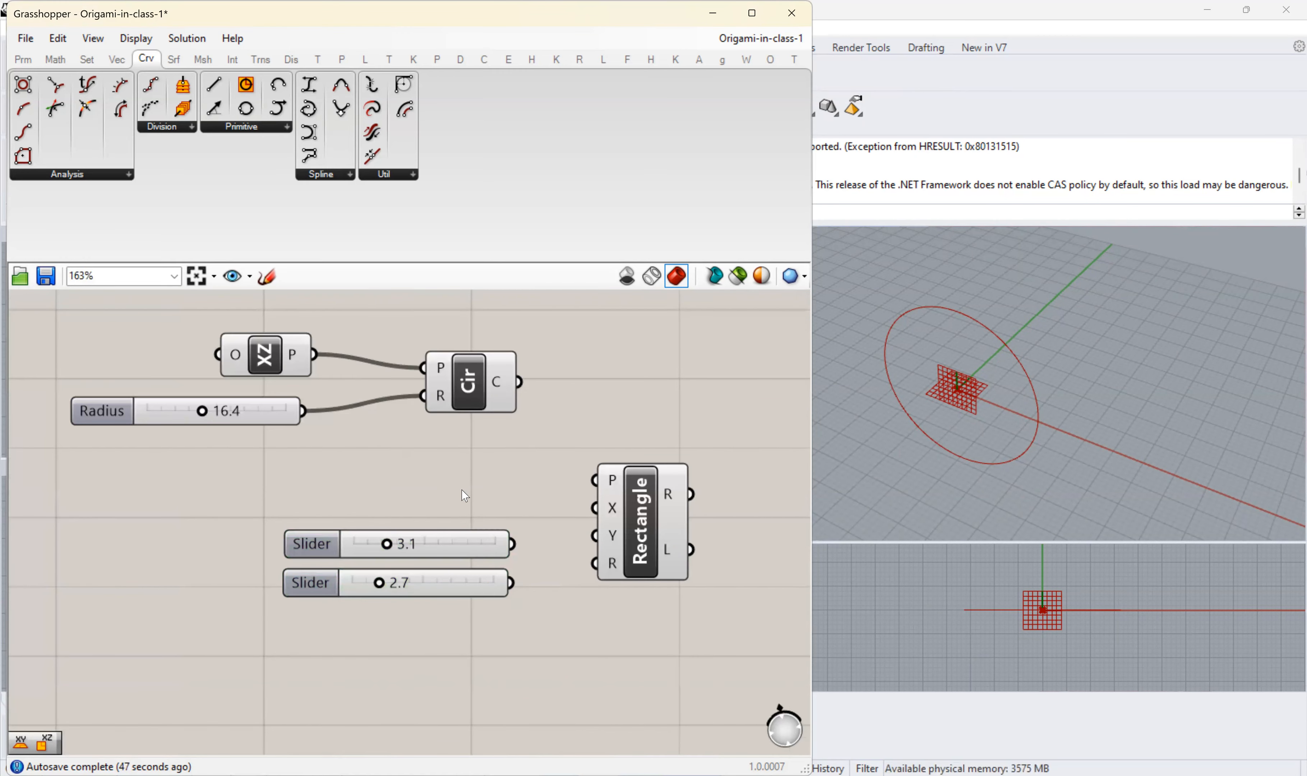
double_click(464, 496)
text(xz)
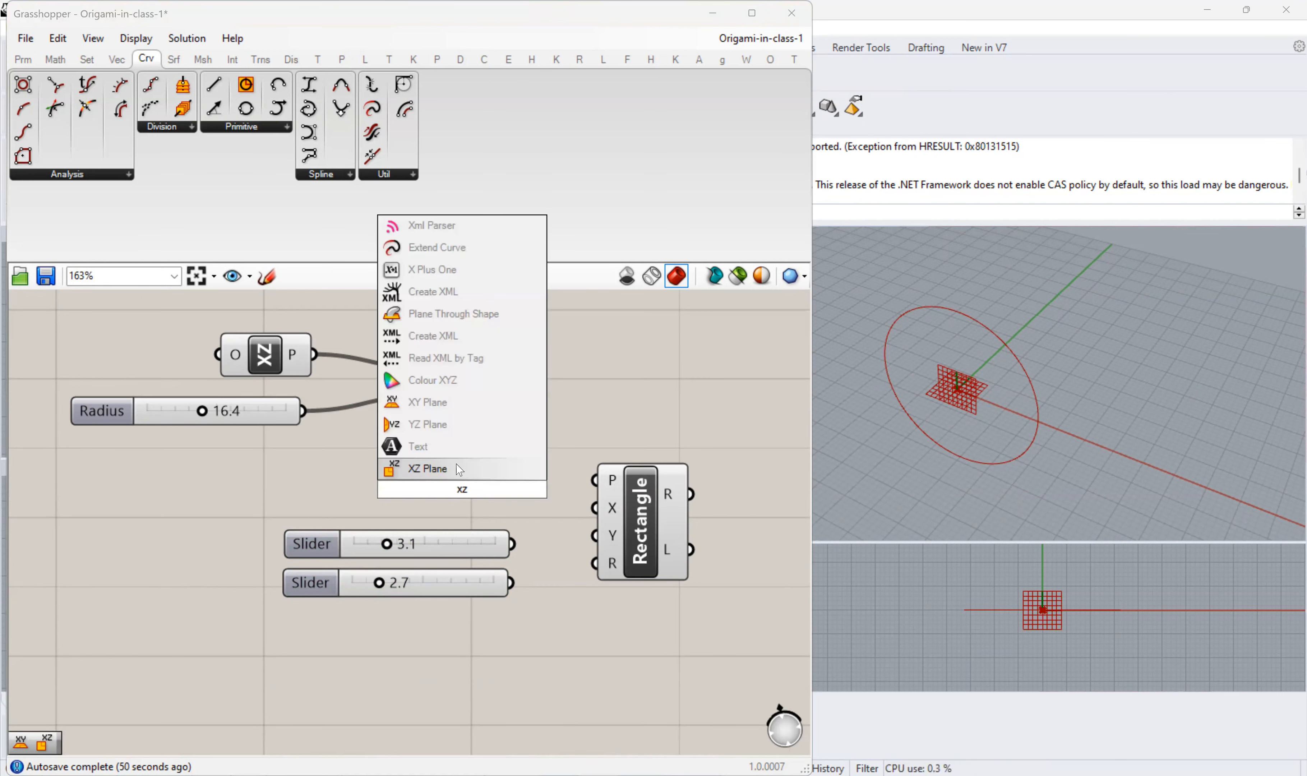
key(Return)
drag(513, 488, 580, 478)
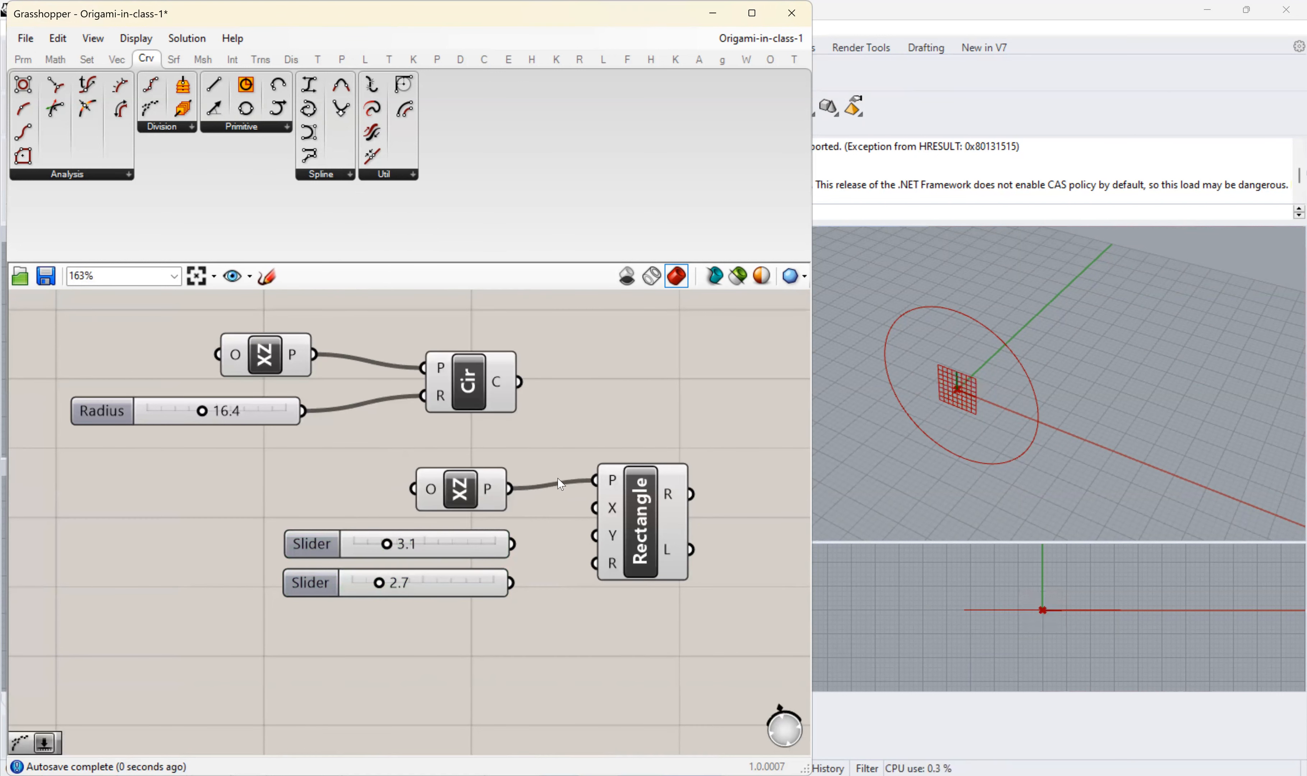
drag(470, 490, 466, 474)
- Try driving the new rectangle's X and Y sizes with the two copied sliders, and delete those sliders again
drag(512, 544, 594, 508)
drag(511, 583, 594, 536)
click(325, 547)
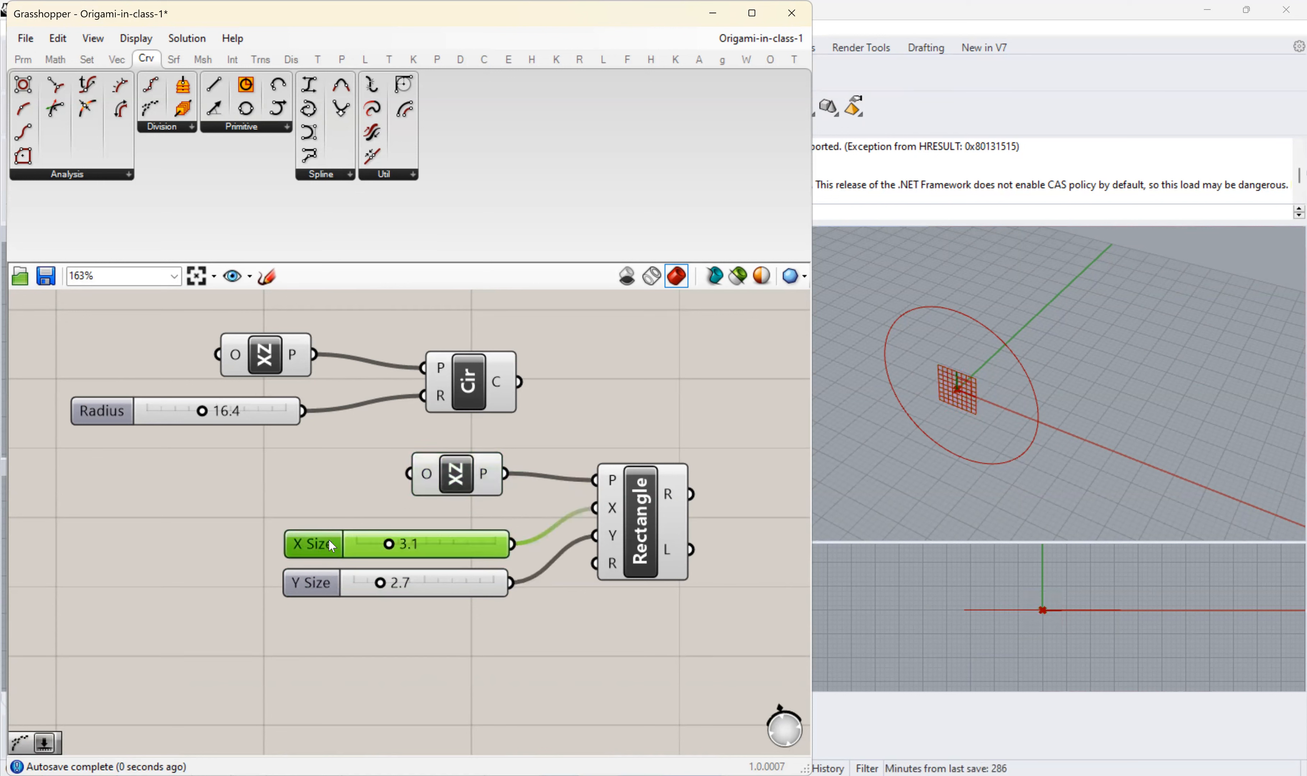
double_click(332, 547)
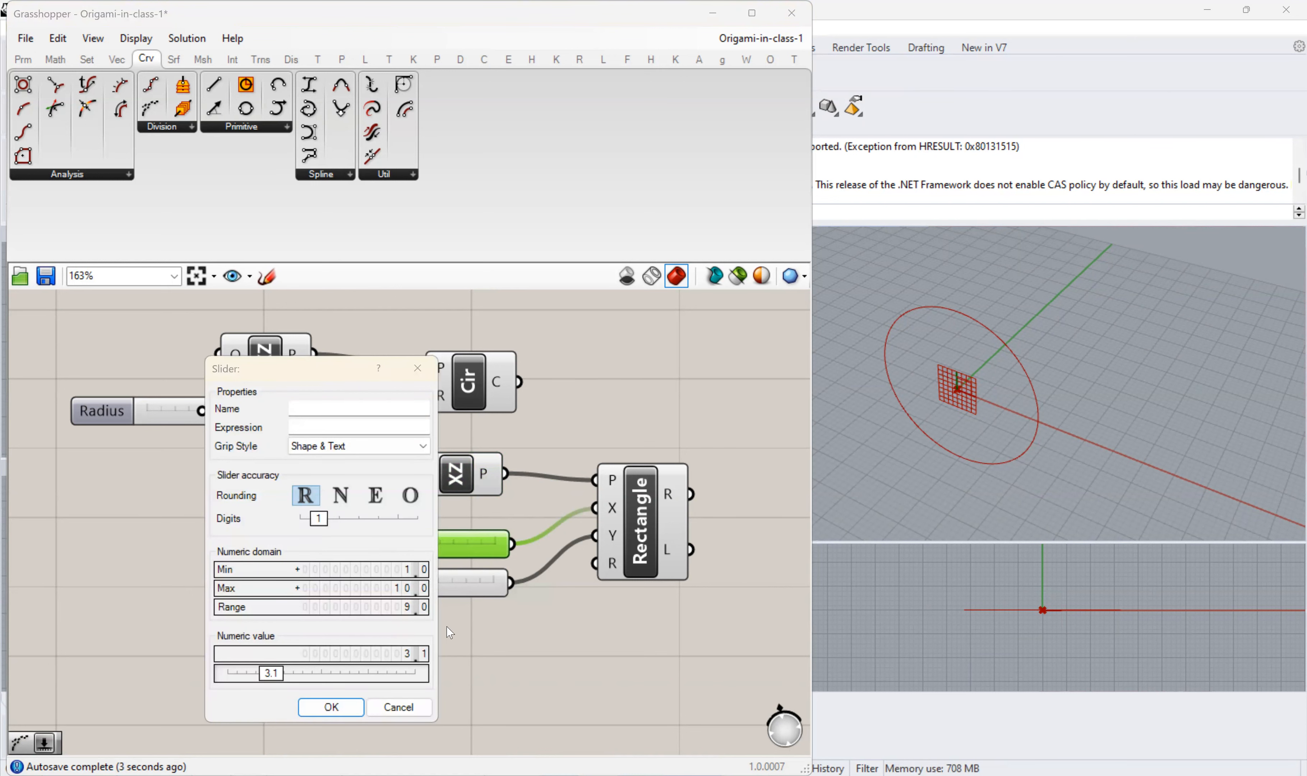
key(Escape)
drag(514, 605, 286, 514)
key(Delete)
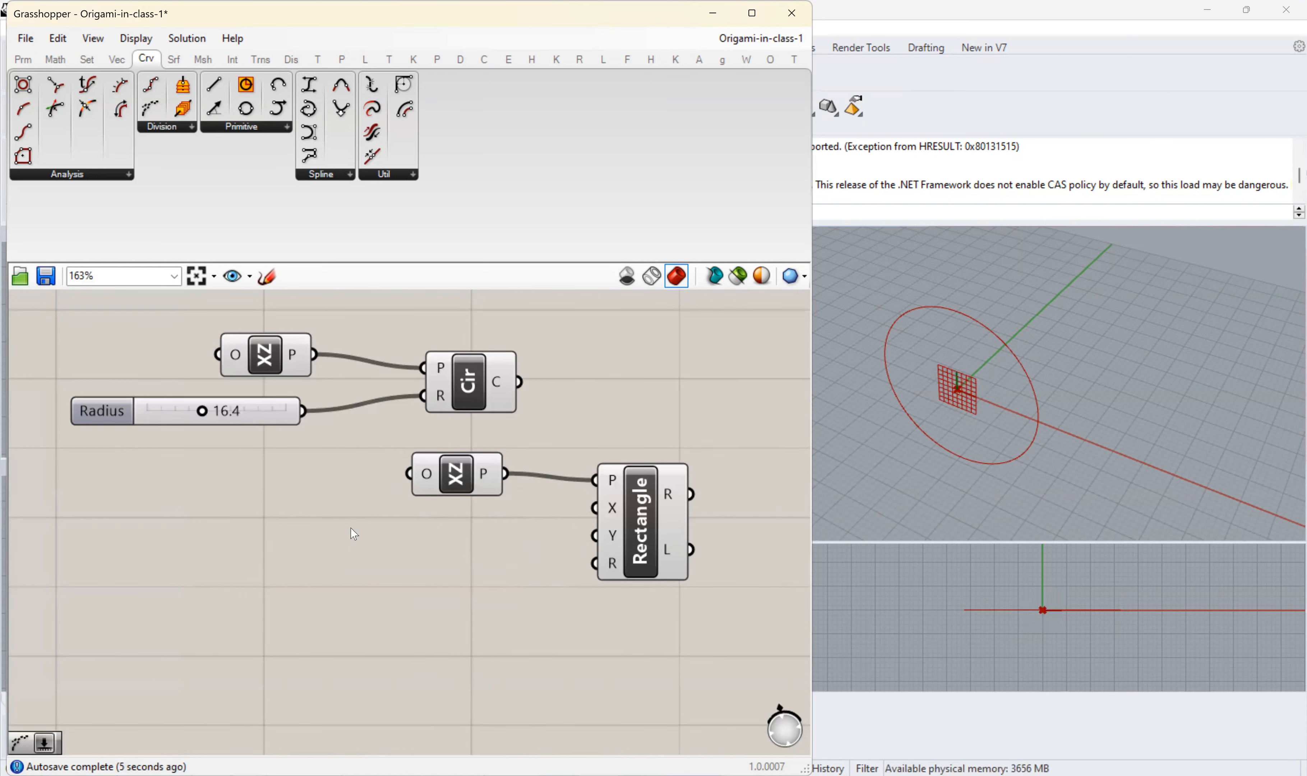
- Add a panel containing the domain "-100 to 100" below the rectangle's XZ Plane and shrink it to a single line
scroll(373, 526, down, 4)
scroll(373, 525, down, 3)
right_drag(370, 461, 310, 435)
scroll(309, 549, up, 7)
right_drag(319, 557, 303, 532)
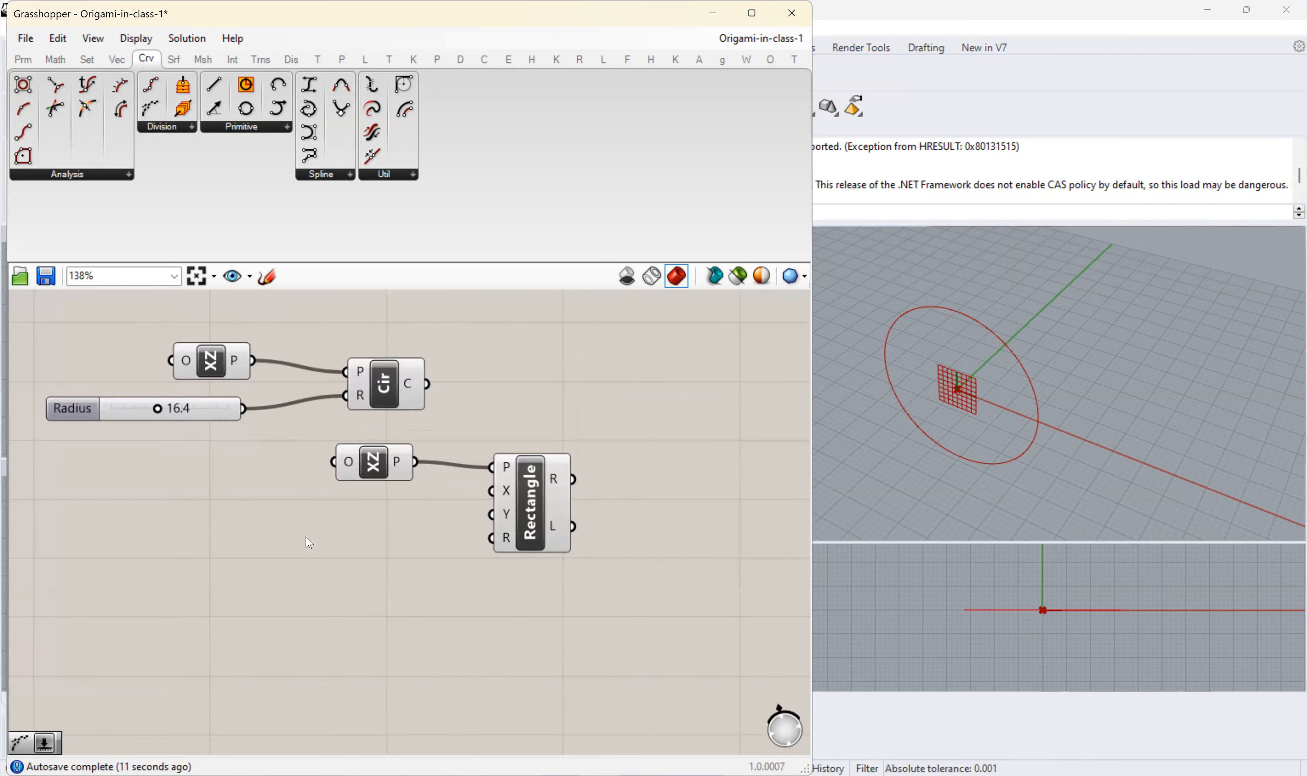
click(23, 58)
drag(149, 109, 344, 547)
double_click(347, 548)
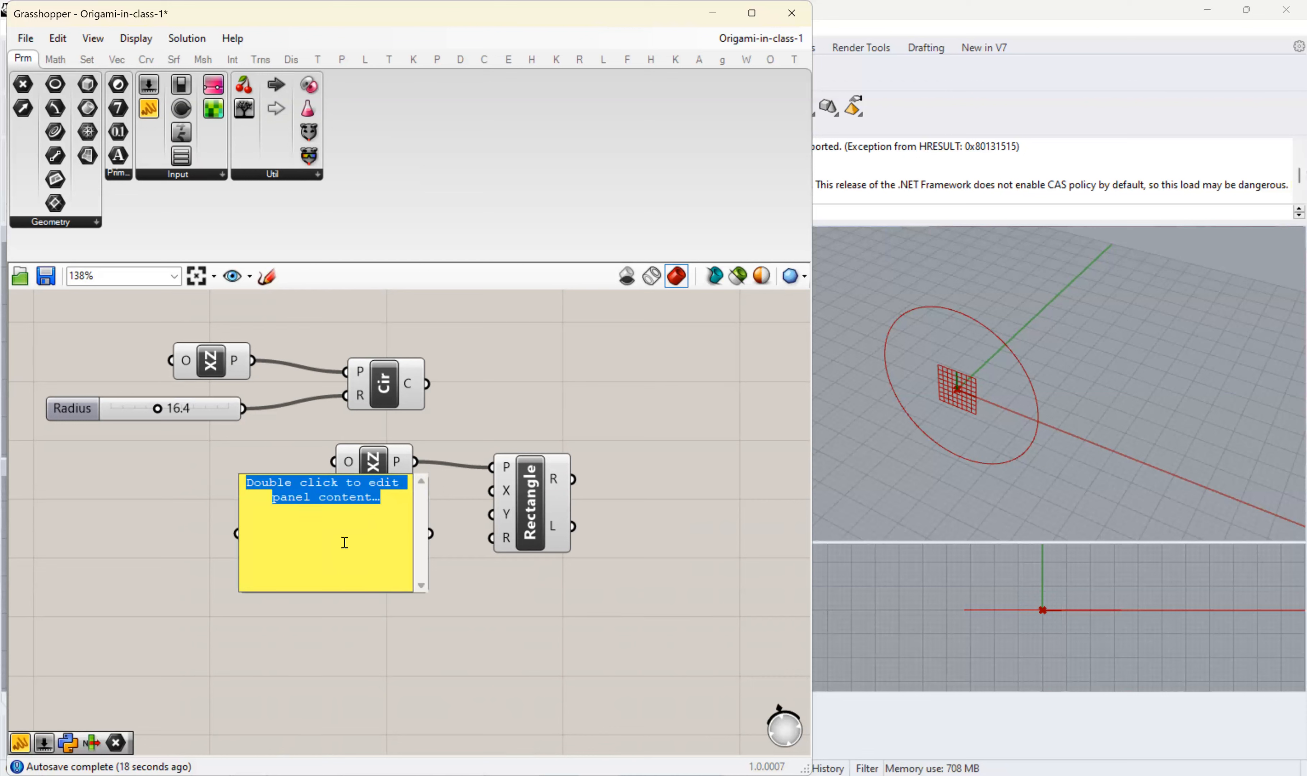
text(-100 to 100)
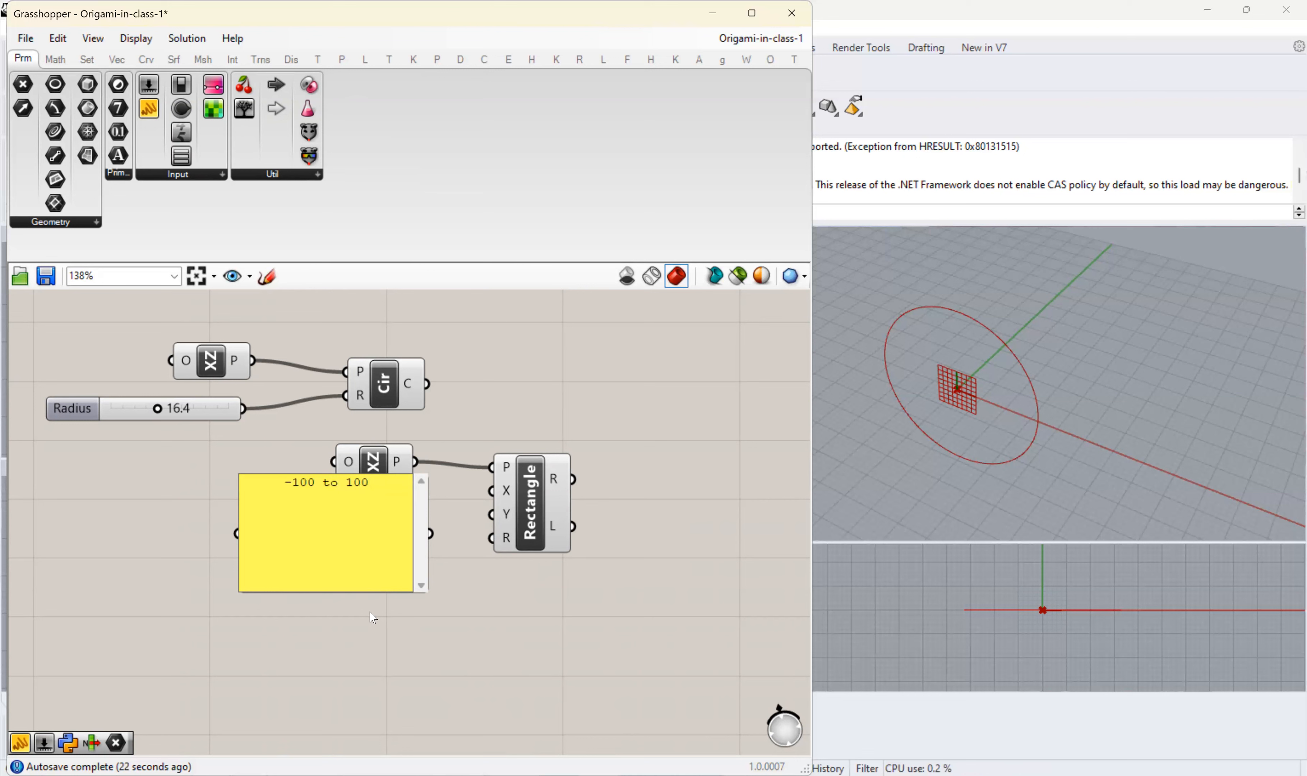
click(373, 617)
drag(366, 592, 385, 542)
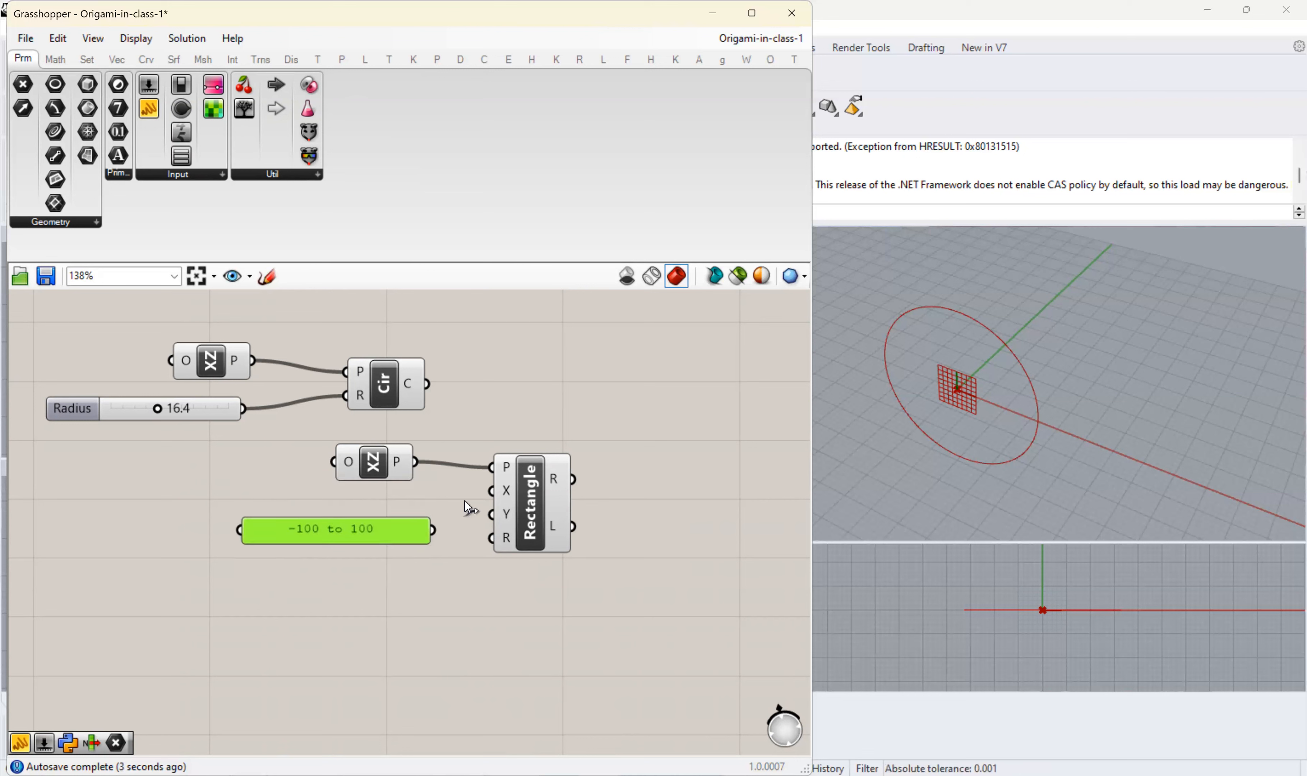
- Feed the "-100 to 100" panel into the rectangle's X size and a copied panel set to "0 to -100" into its Y size
mouse_move(490, 491)
mouse_down()
mouse_move(432, 529)
mouse_move(396, 507)
mouse_move(374, 568)
mouse_up()
double_click(374, 568)
drag(289, 474, 257, 476)
key(BackSpace)
text(0)
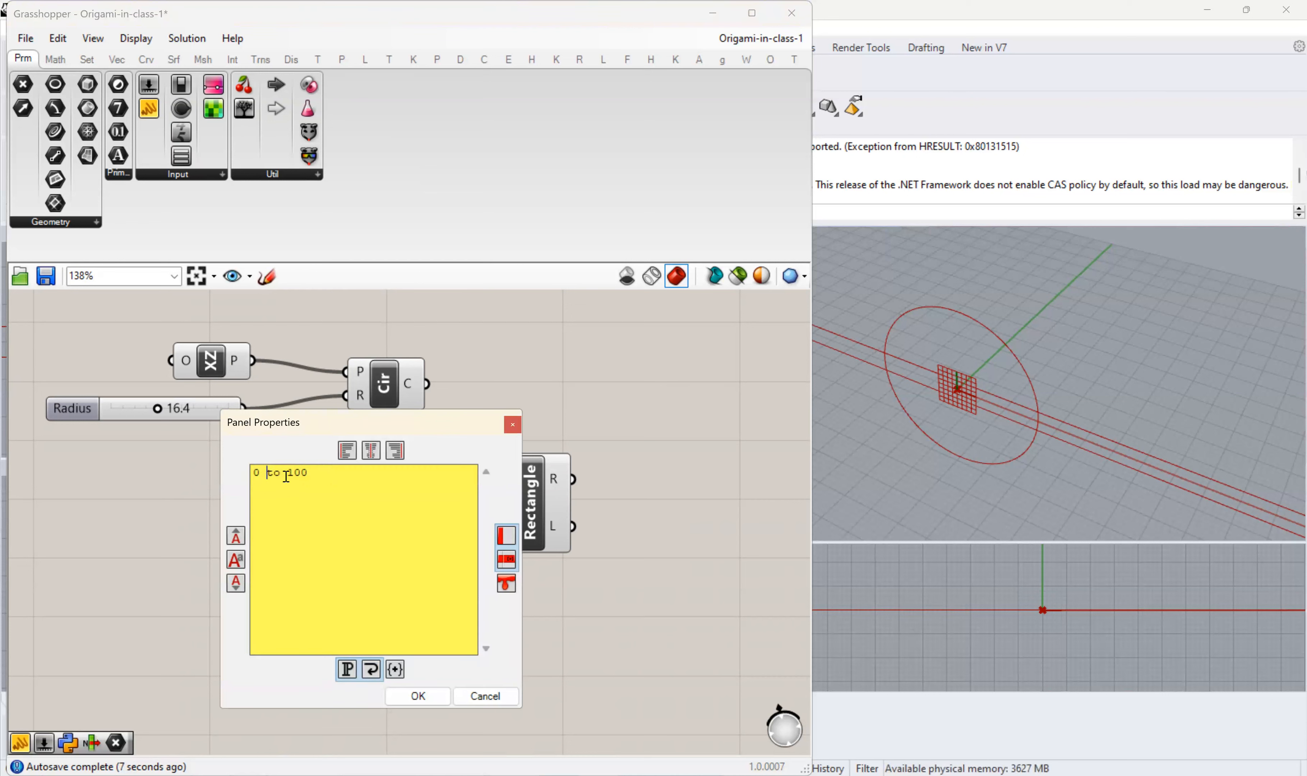
click(287, 473)
text(-)
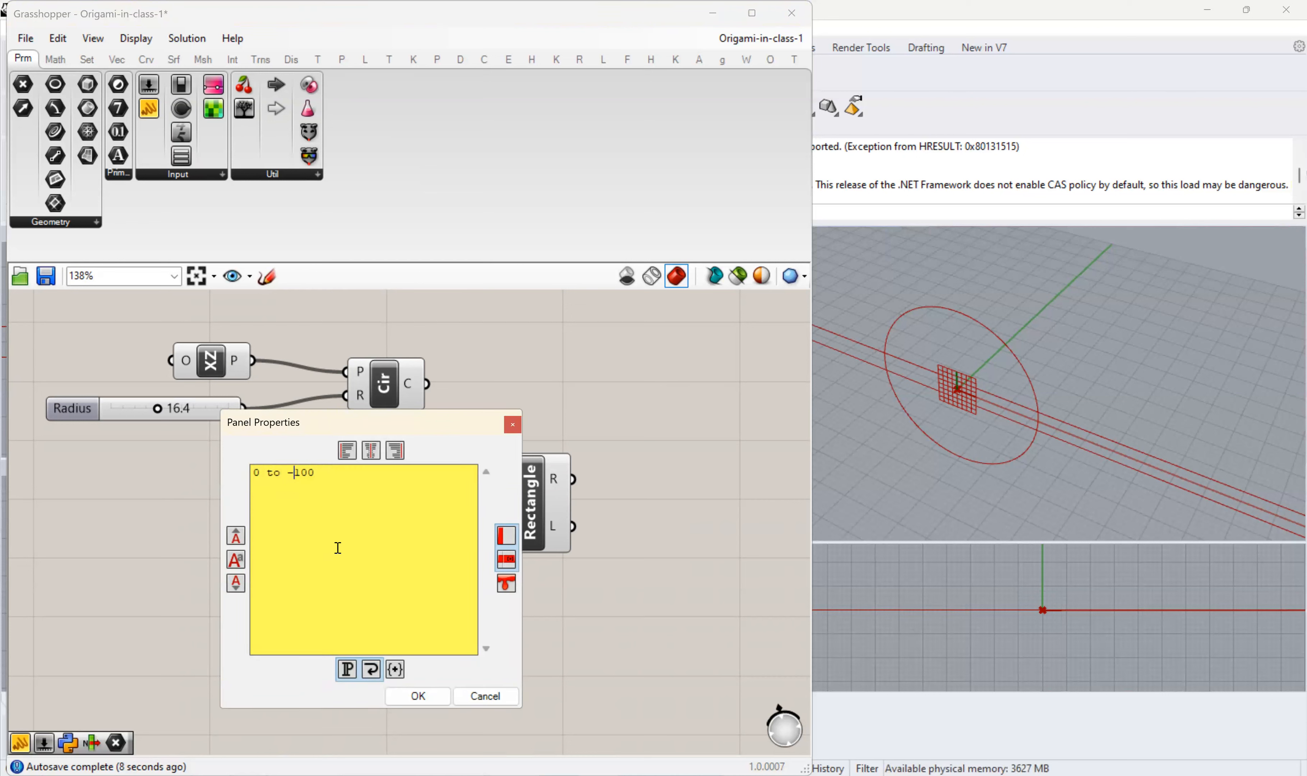
click(417, 697)
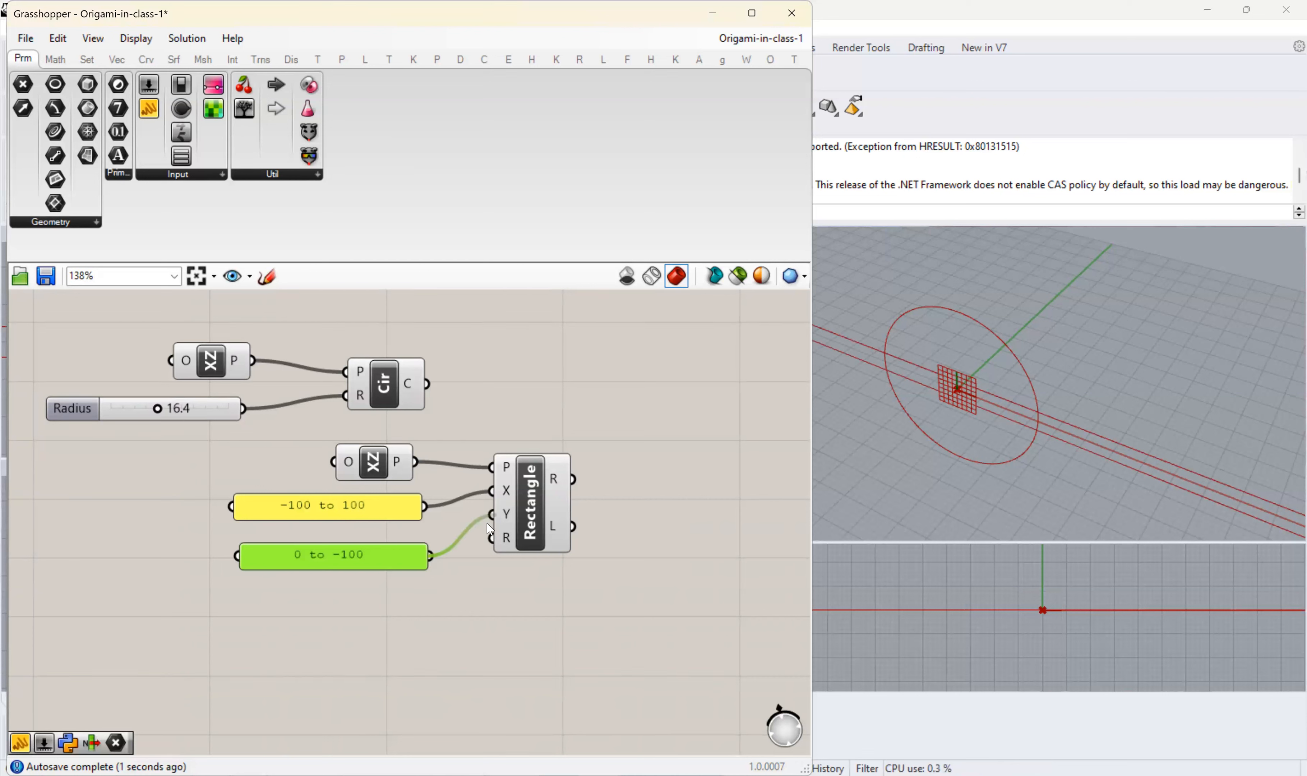
mouse_move(898, 424)
right_down()
mouse_move(948, 398)
mouse_move(921, 421)
right_up()
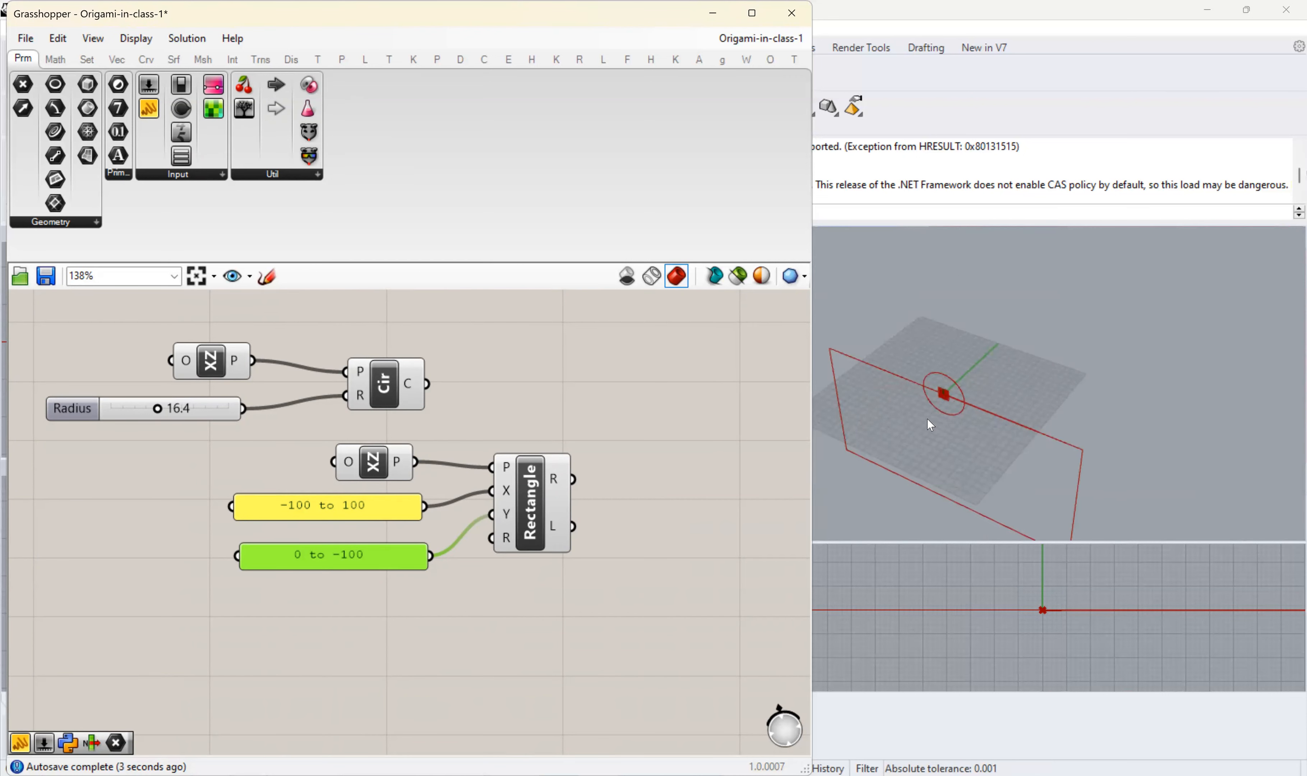
right_drag(930, 425, 1005, 355)
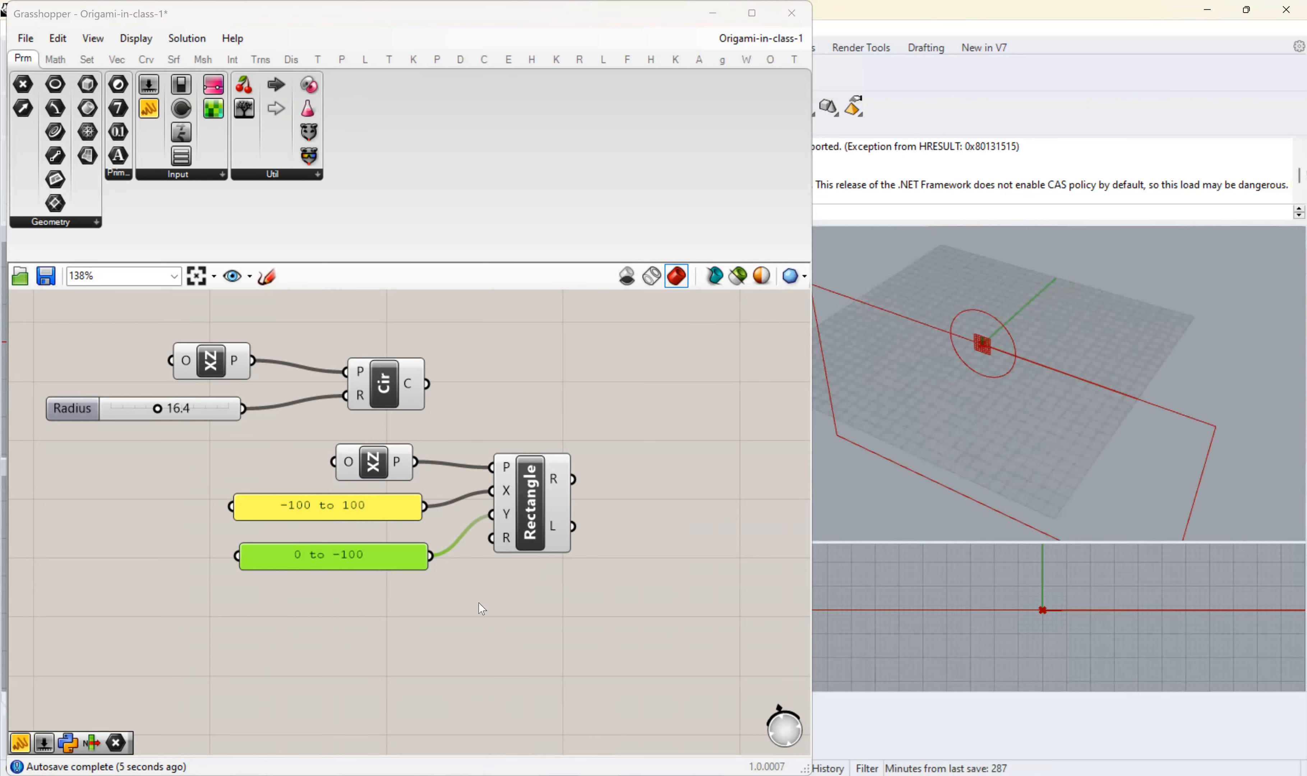
- Set the circle's Radius slider to 18.7 and align the Circle component directly above the Rectangle component
right_drag(241, 396, 217, 404)
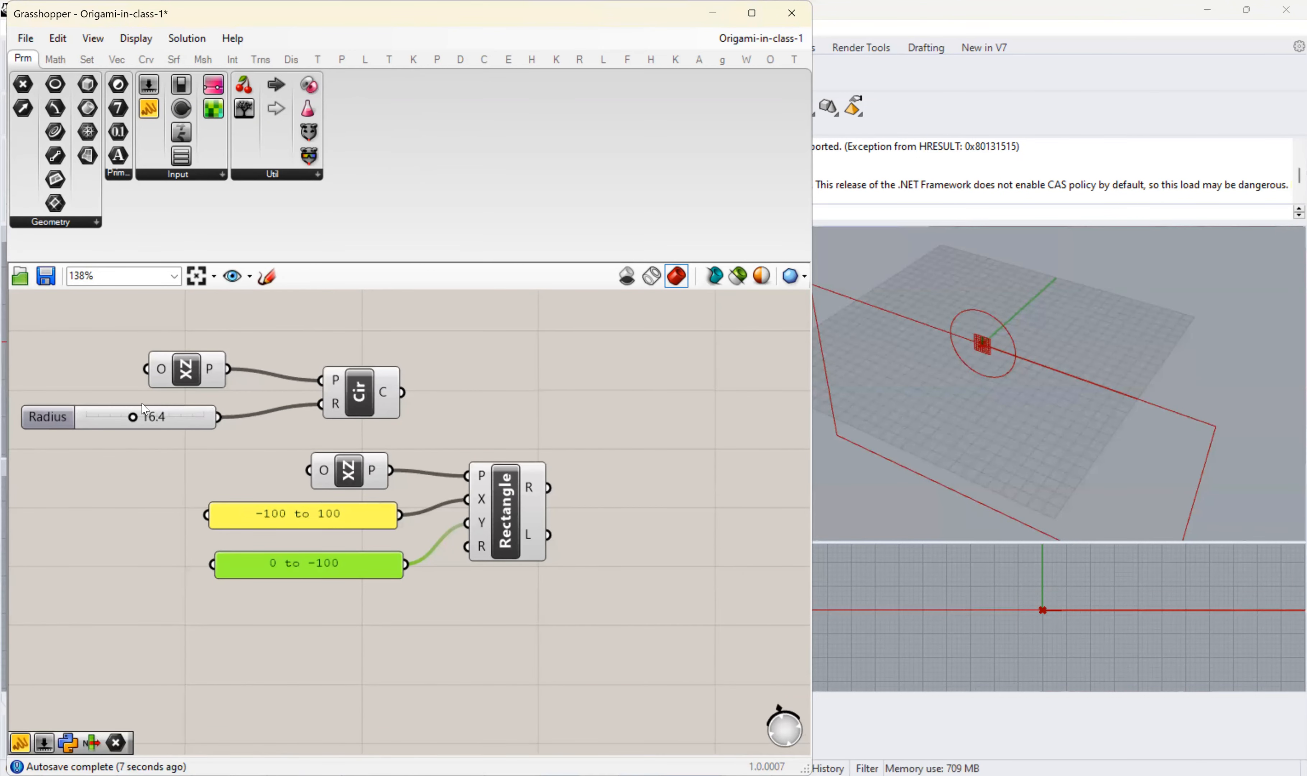
mouse_move(133, 417)
mouse_down()
mouse_move(208, 417)
mouse_move(137, 416)
mouse_up()
scroll(315, 513, up, 2)
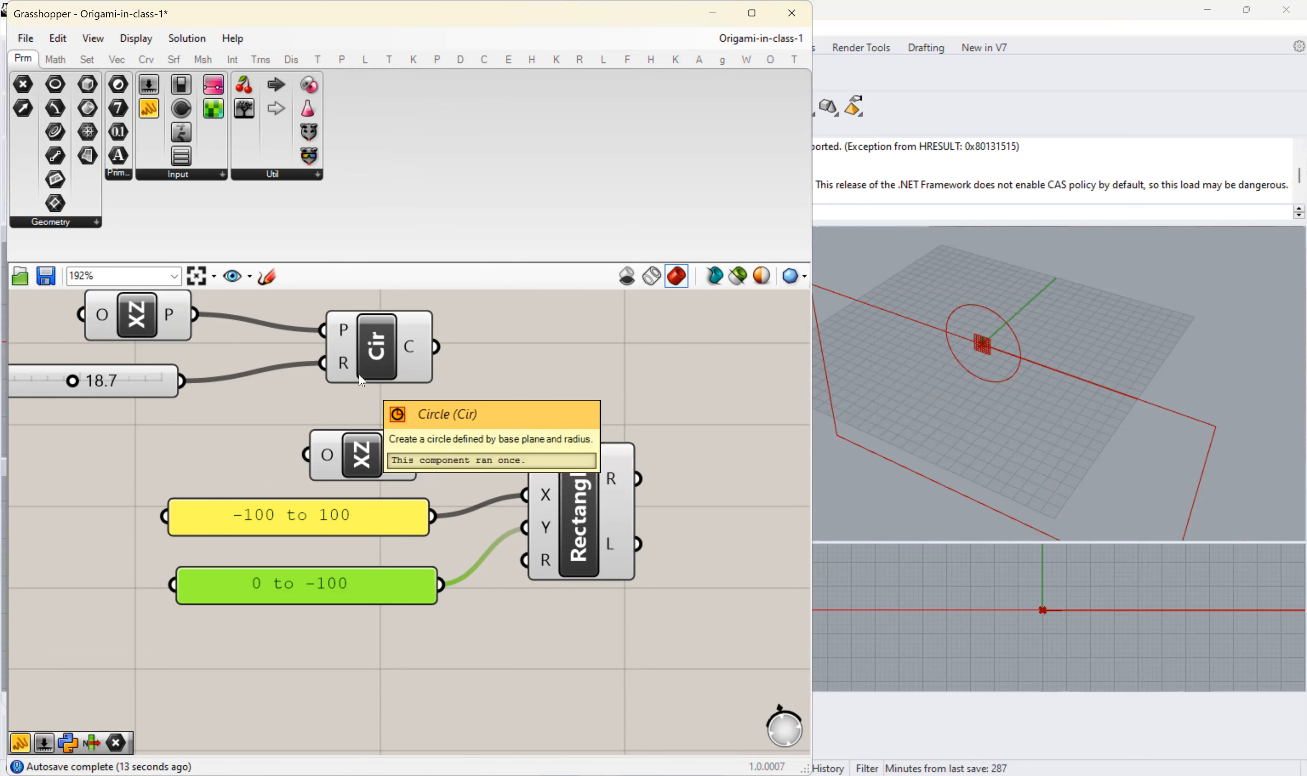
right_drag(547, 384, 431, 413)
scroll(434, 419, down, 3)
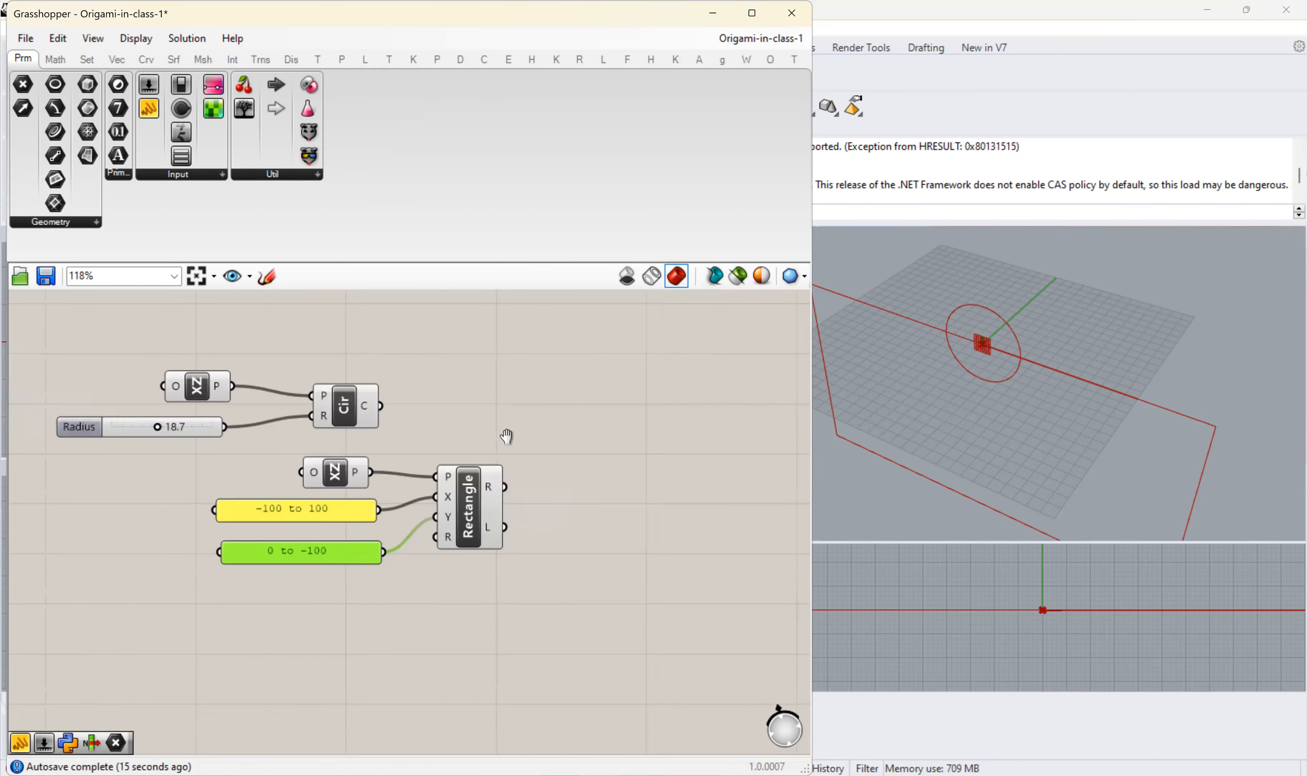
drag(304, 403, 426, 398)
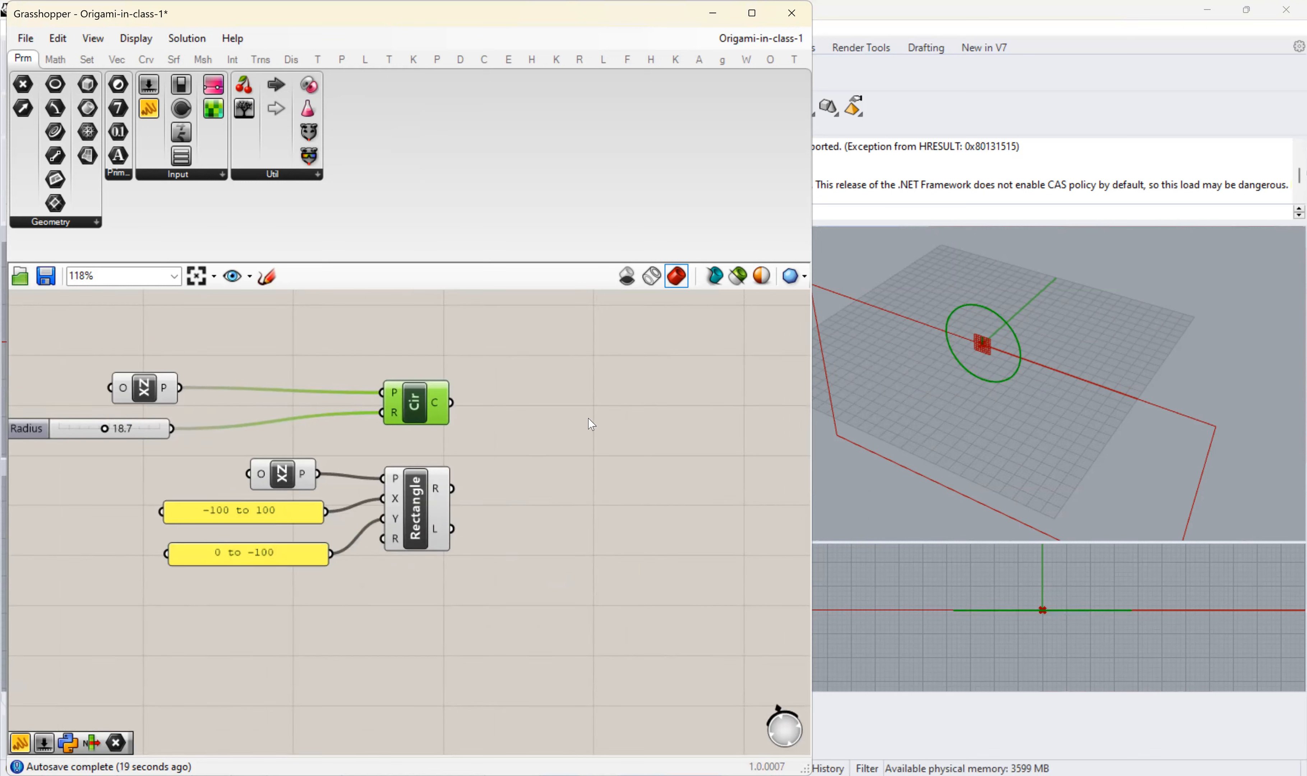
click(594, 437)
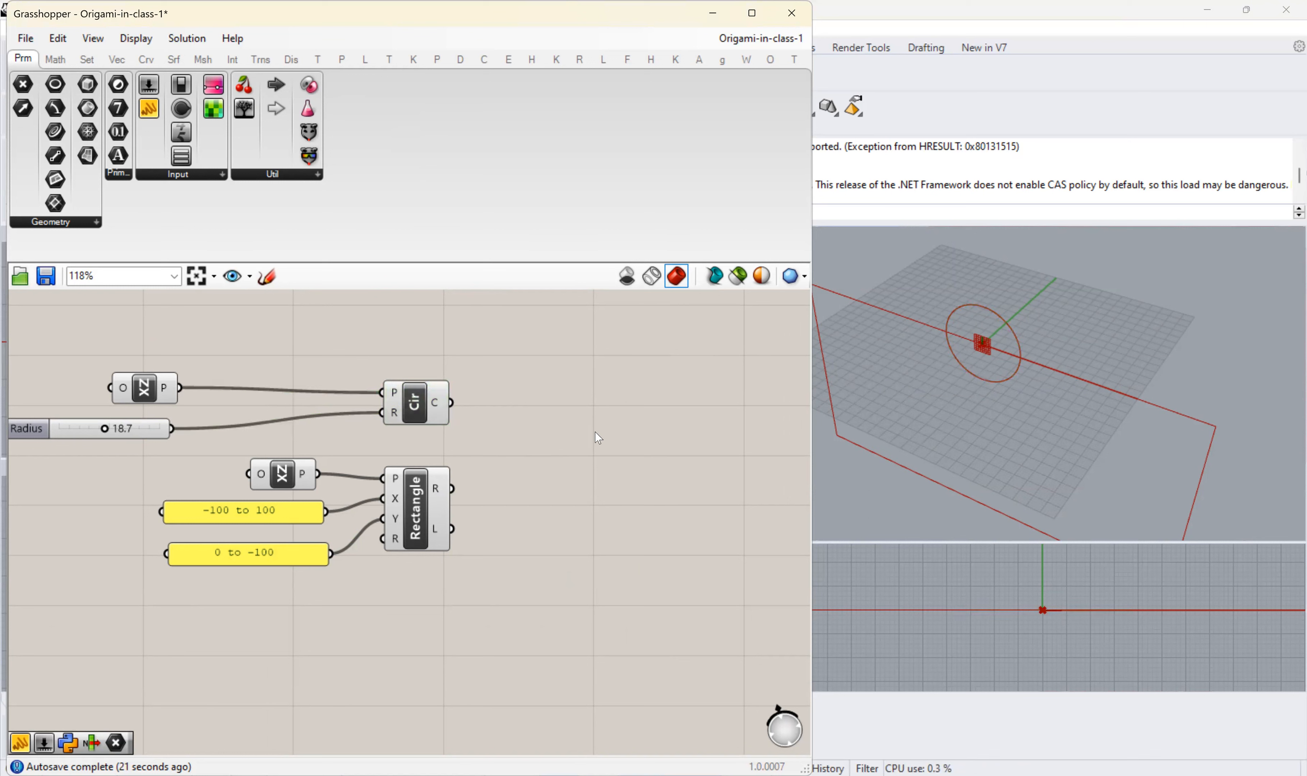
- Add a Curve | Curve intersection component beside the Circle and Rectangle by searching for "ccx"
double_click(597, 431)
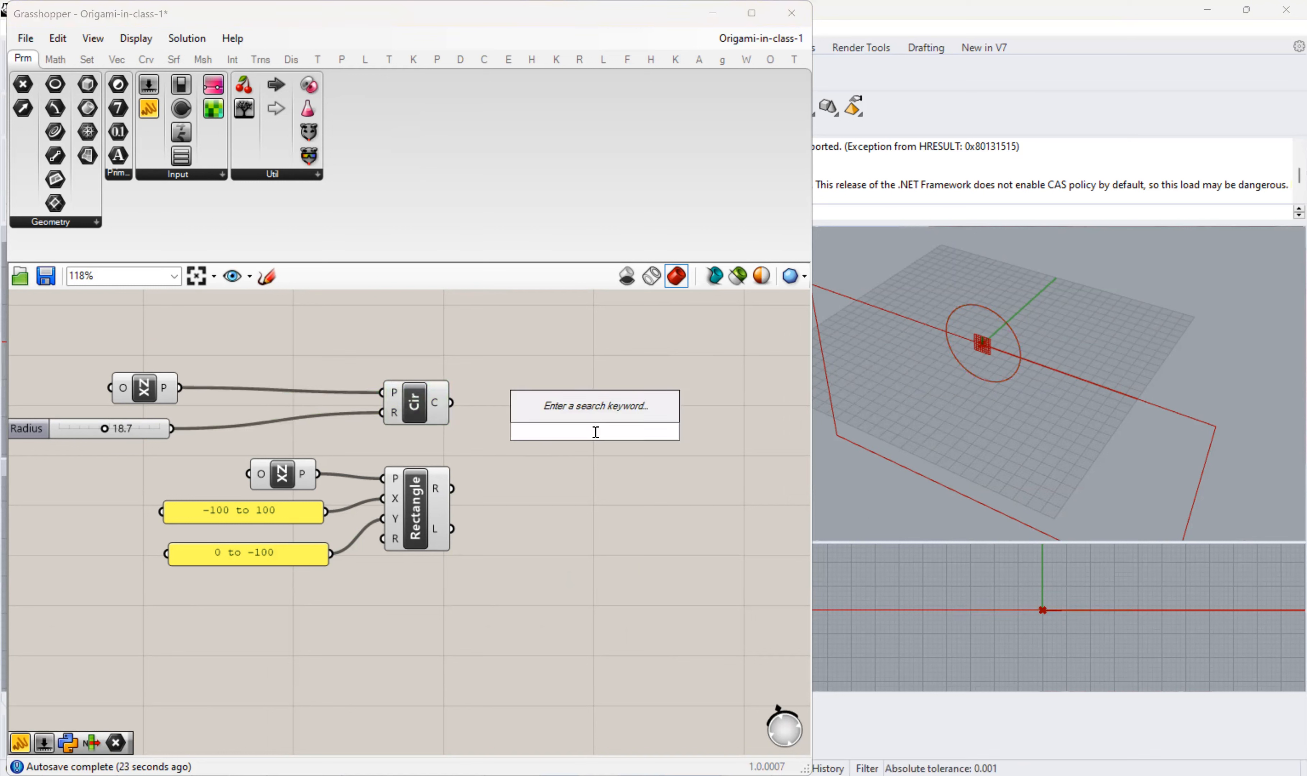
text(curve)
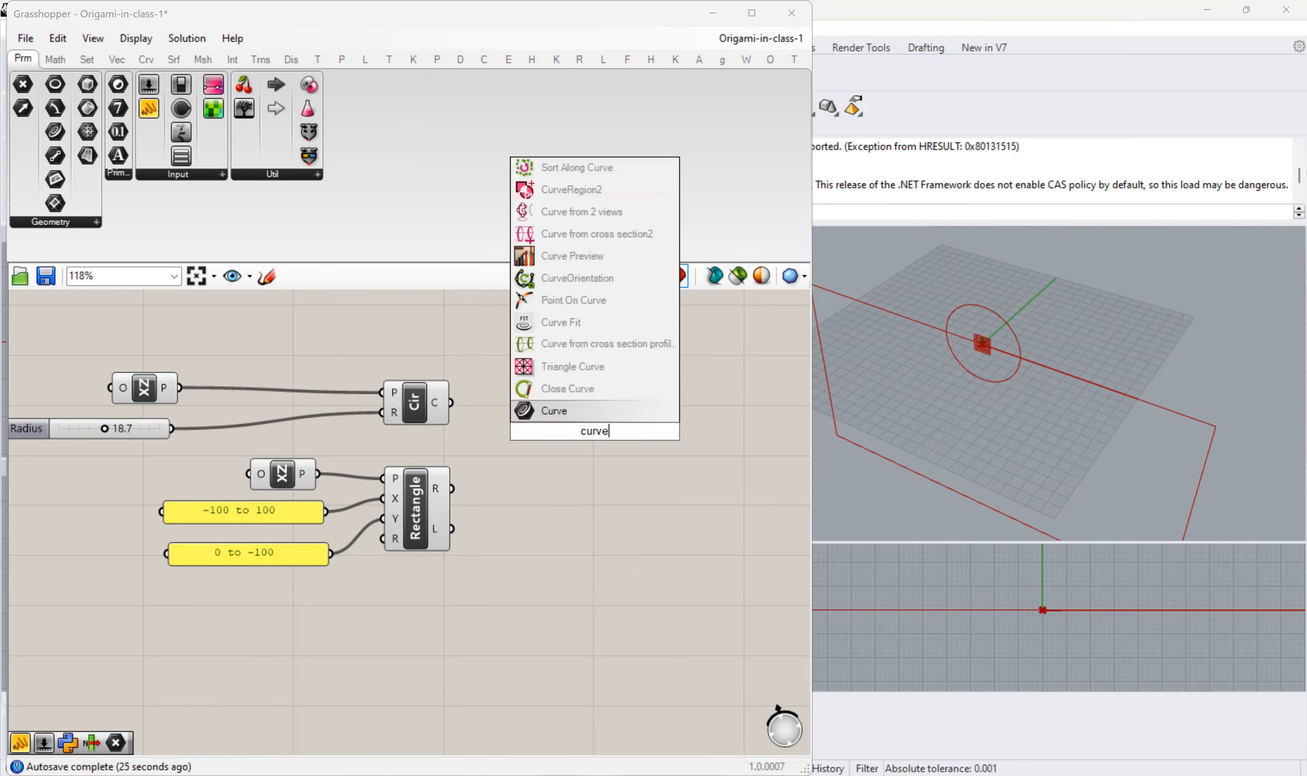
text( curve)
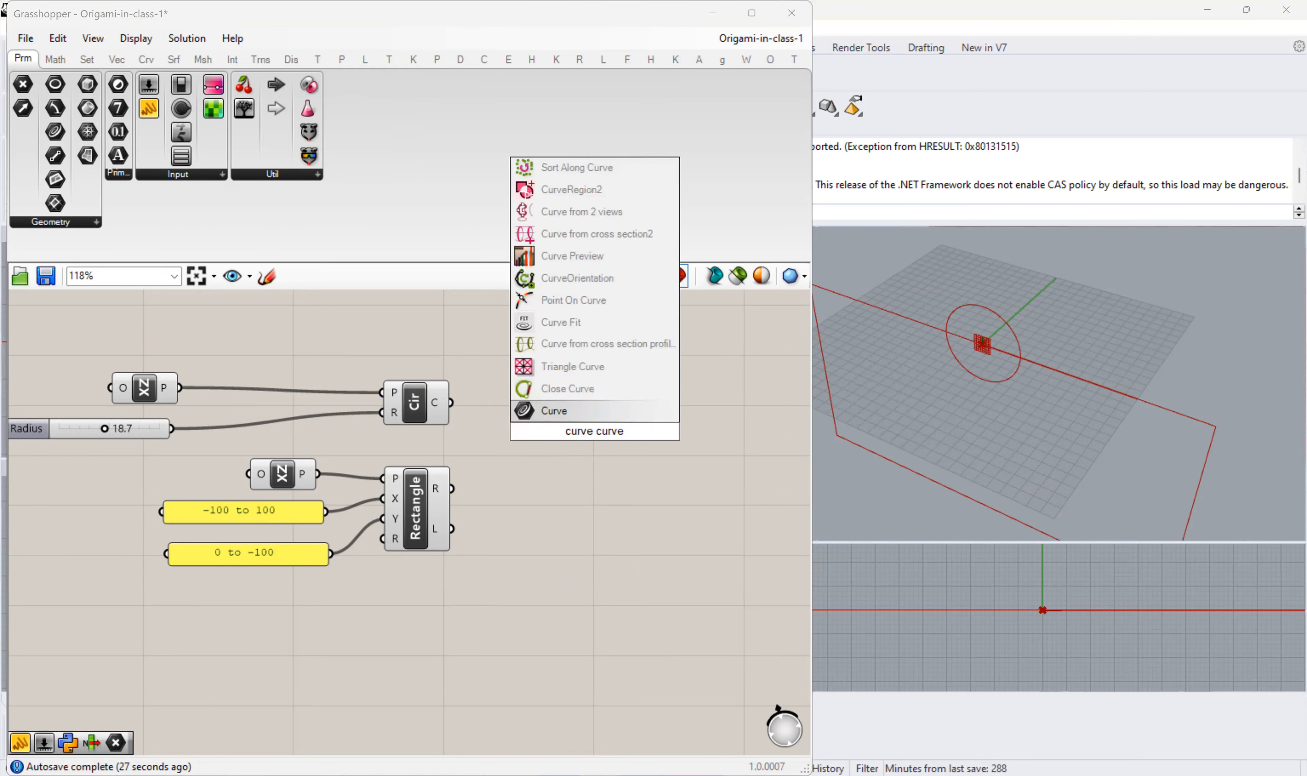
text( x)
key(BackSpace)
key(BackSpace)
key(BackSpace)
key(BackSpace)
key(BackSpace)
key(BackSpace)
key(BackSpace)
key(BackSpace)
key(BackSpace)
key(BackSpace)
key(BackSpace)
key(BackSpace)
key(BackSpace)
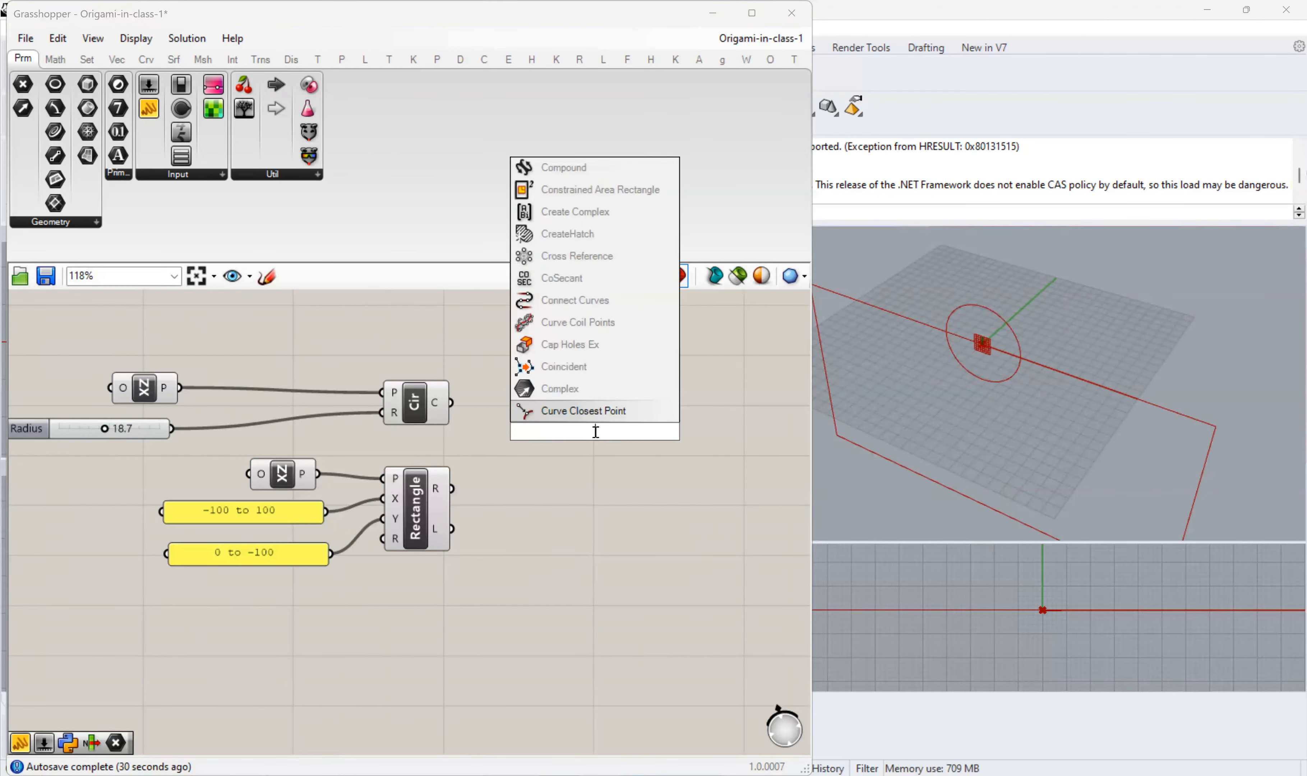
text(ccx)
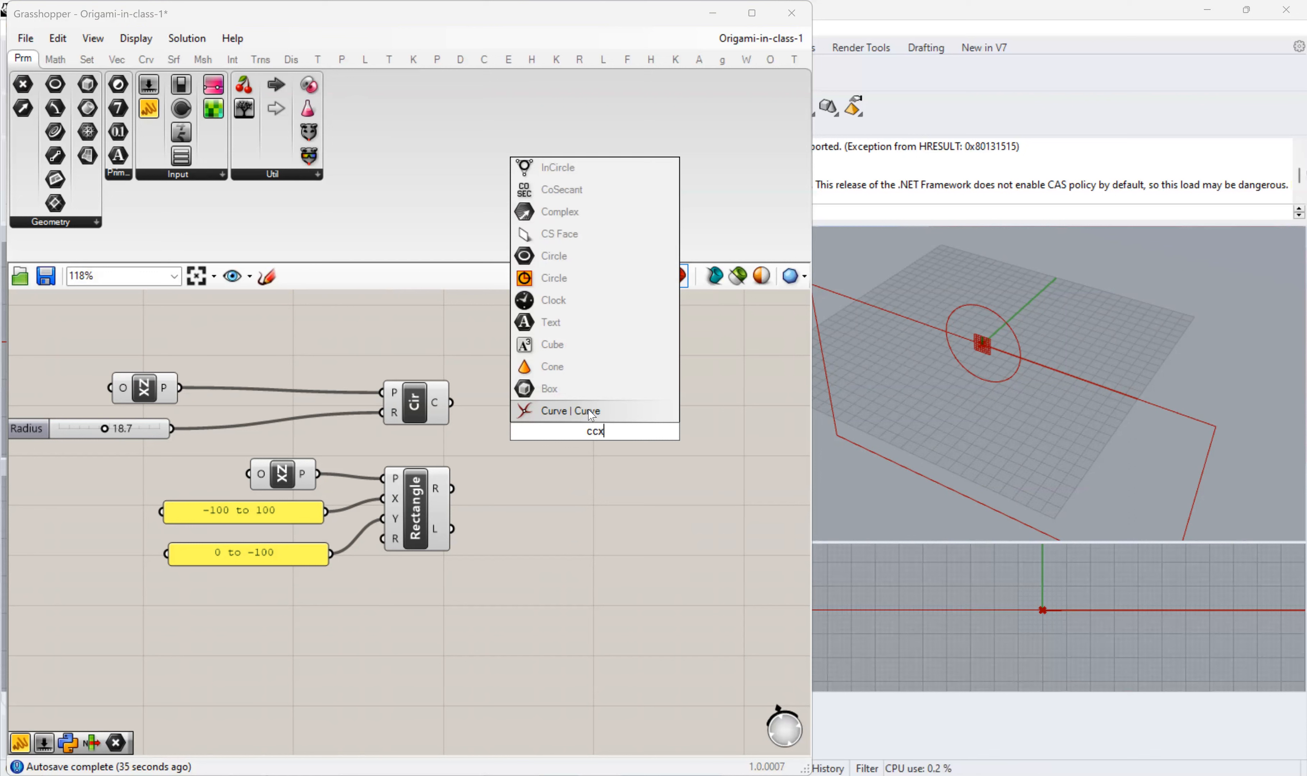
key(Return)
- Look through the Curve category's Primitive, Analysis, Division, Spline and Util groups for the Curve | Curve component
click(147, 59)
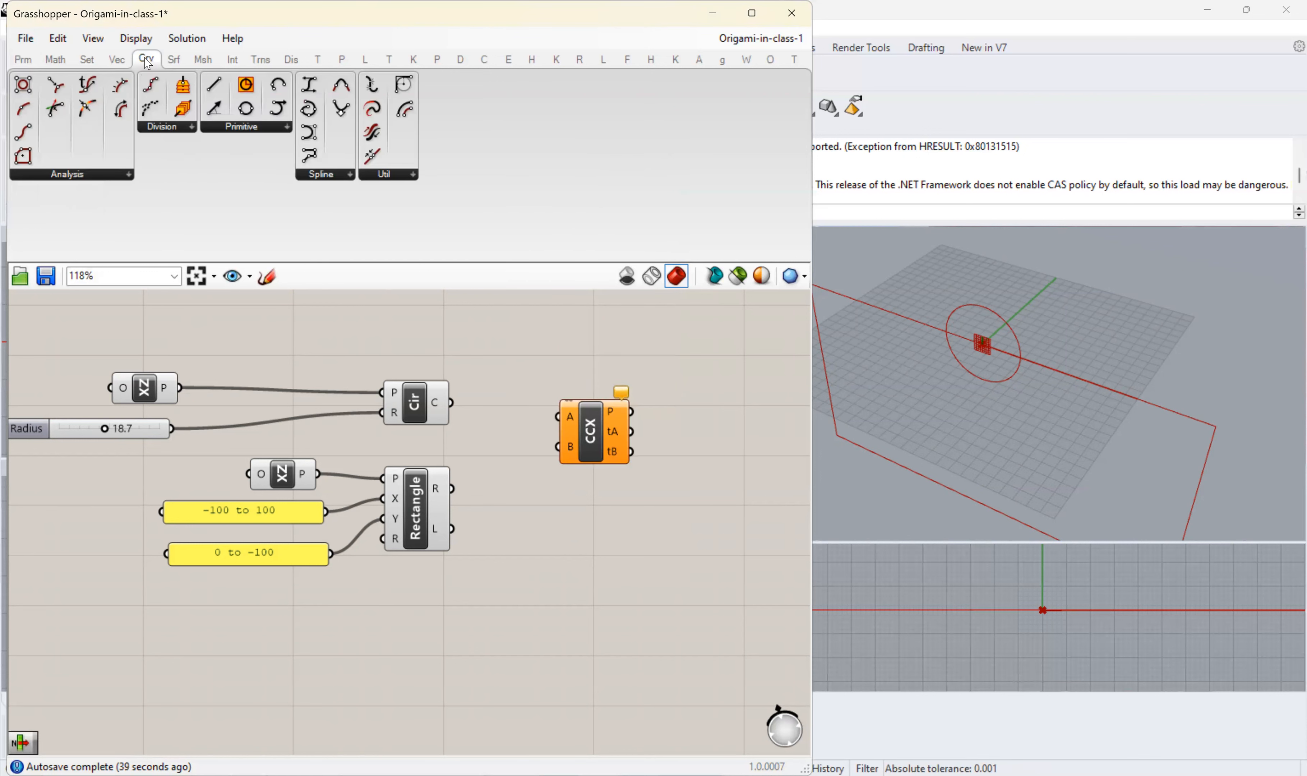
click(274, 130)
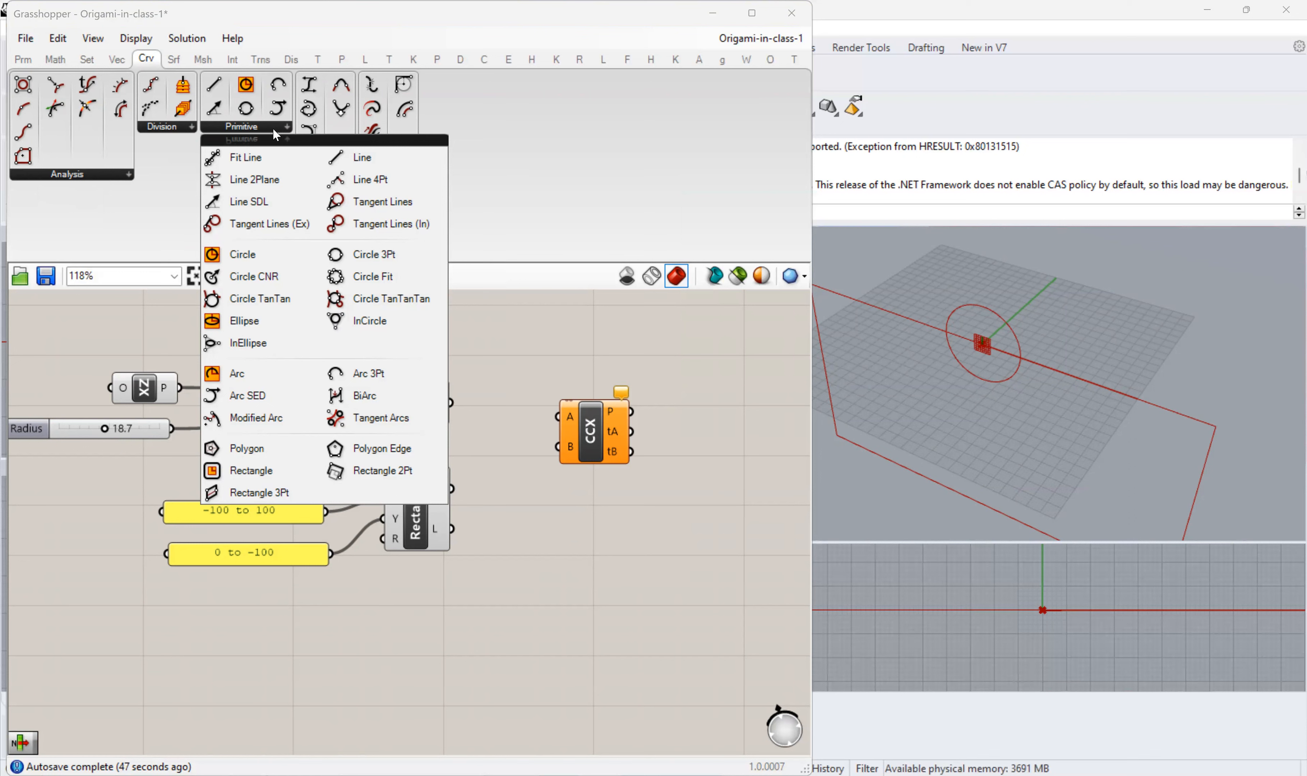
click(101, 174)
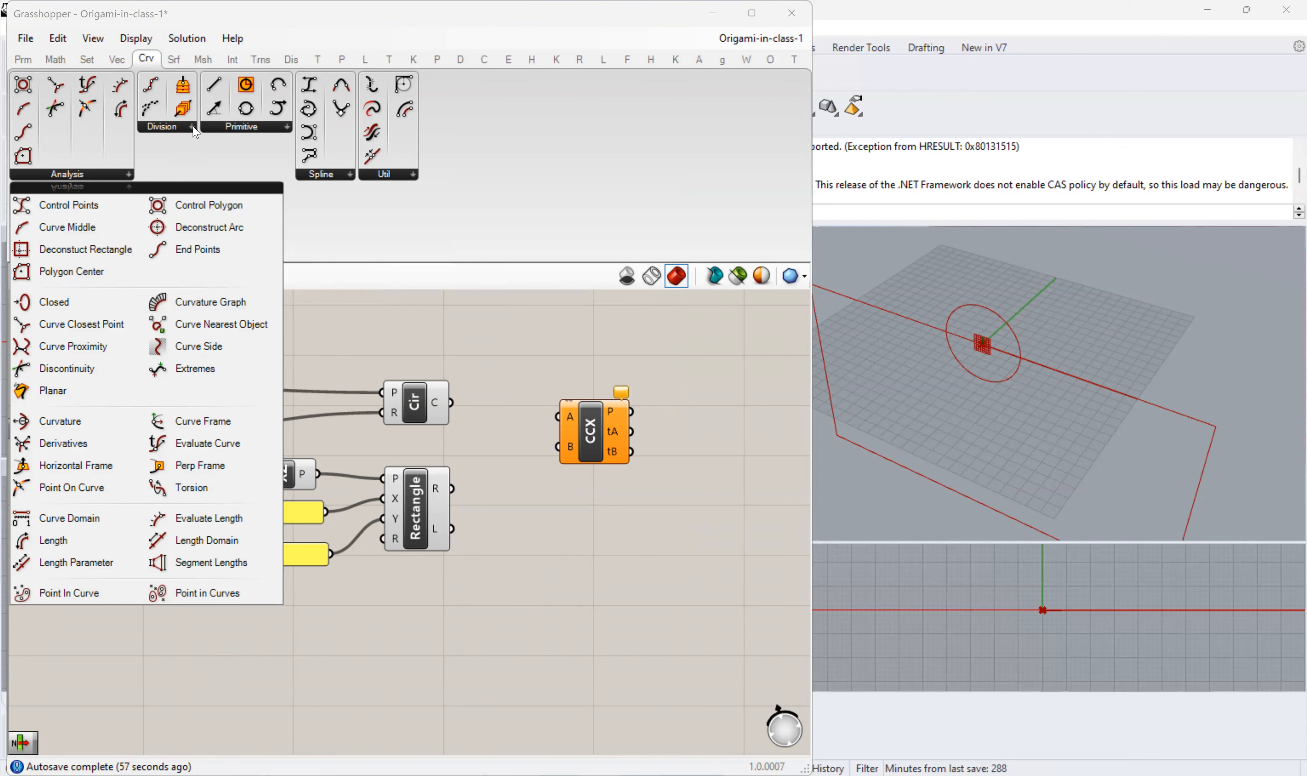
click(193, 127)
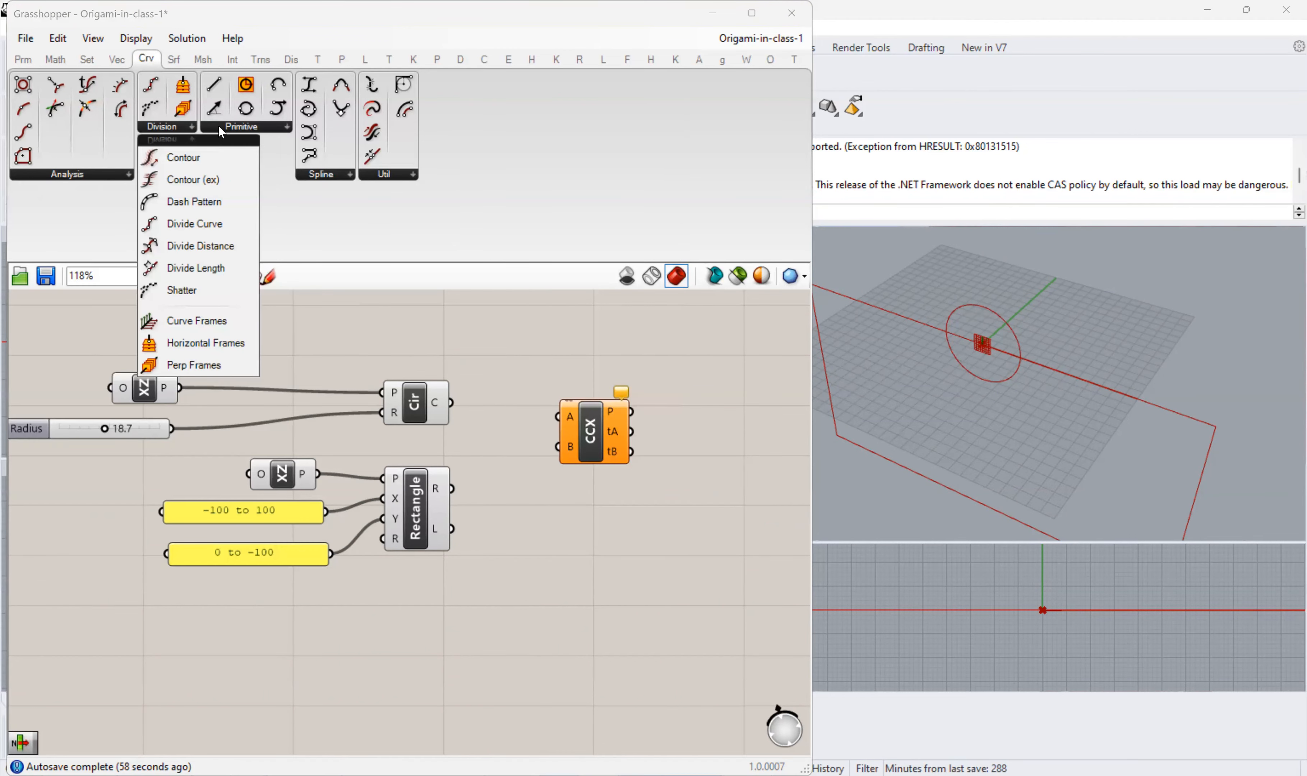
click(220, 127)
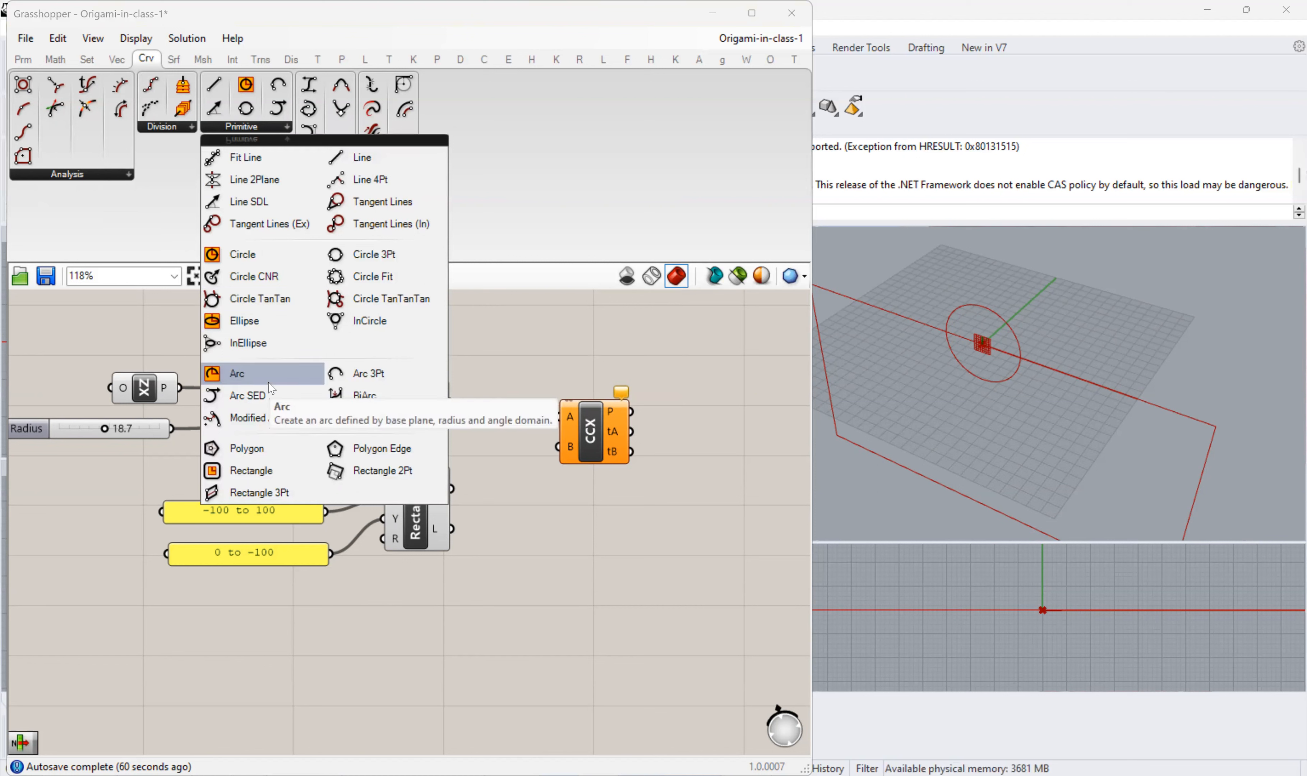
click(440, 125)
click(392, 176)
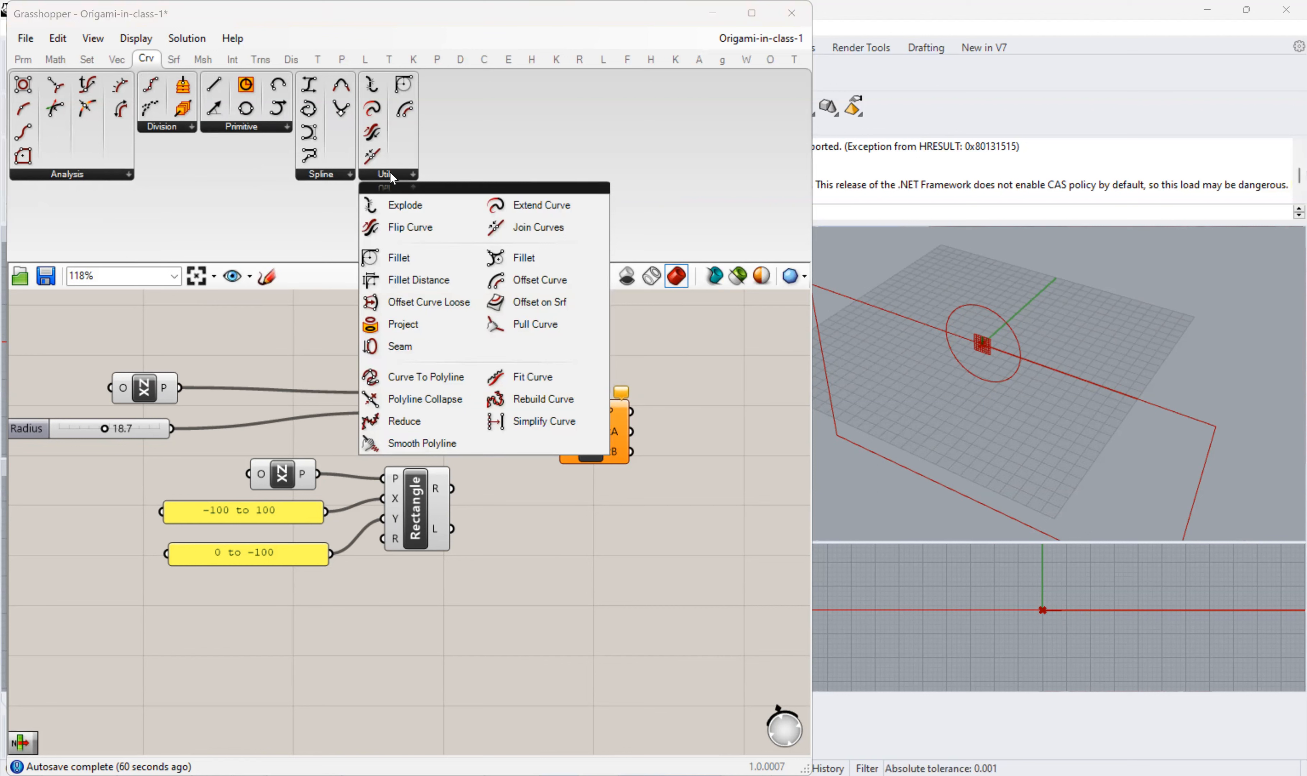
click(346, 177)
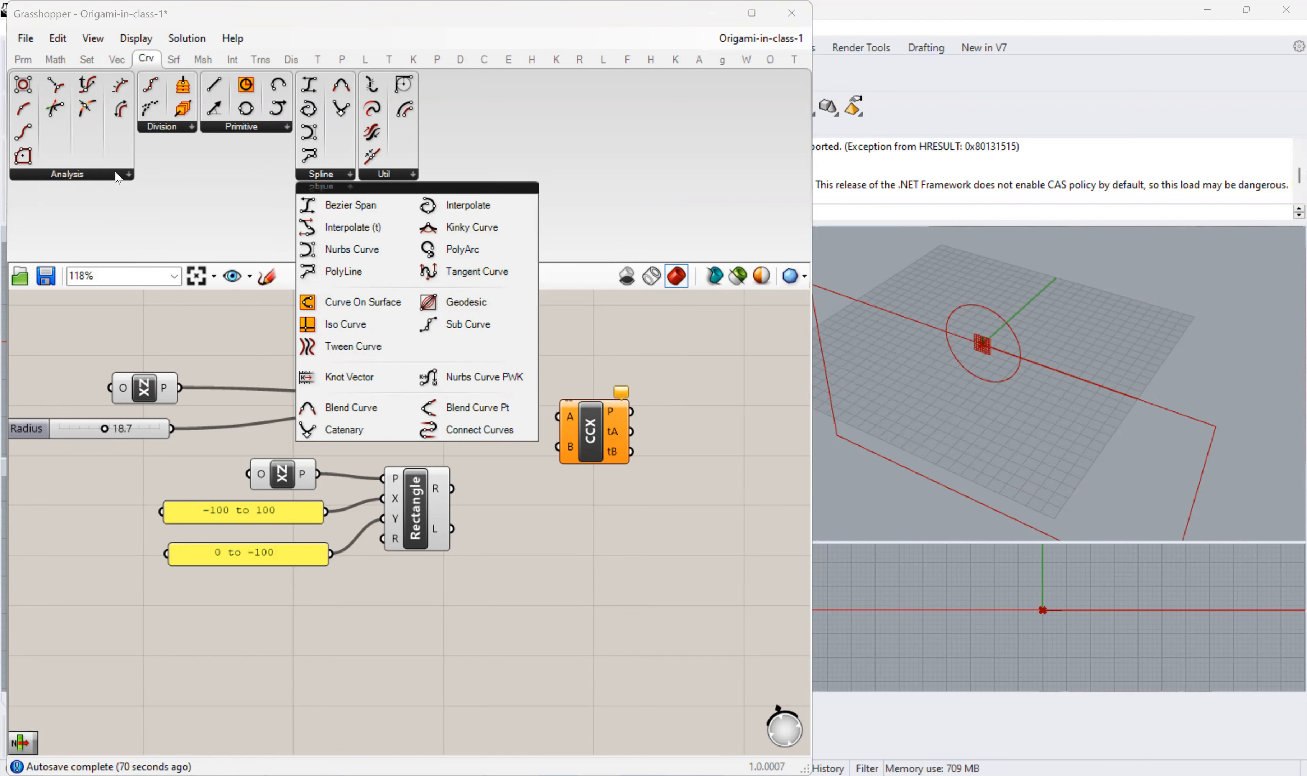
click(118, 176)
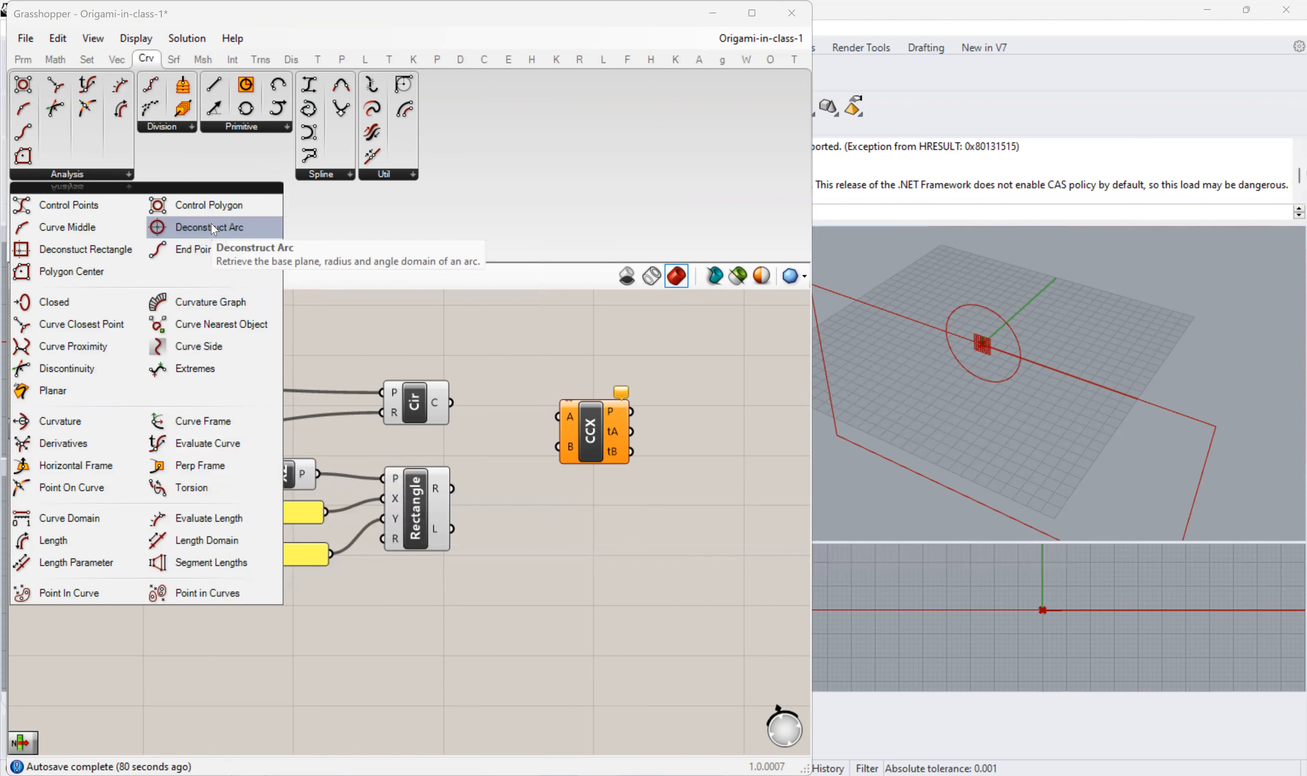
click(241, 129)
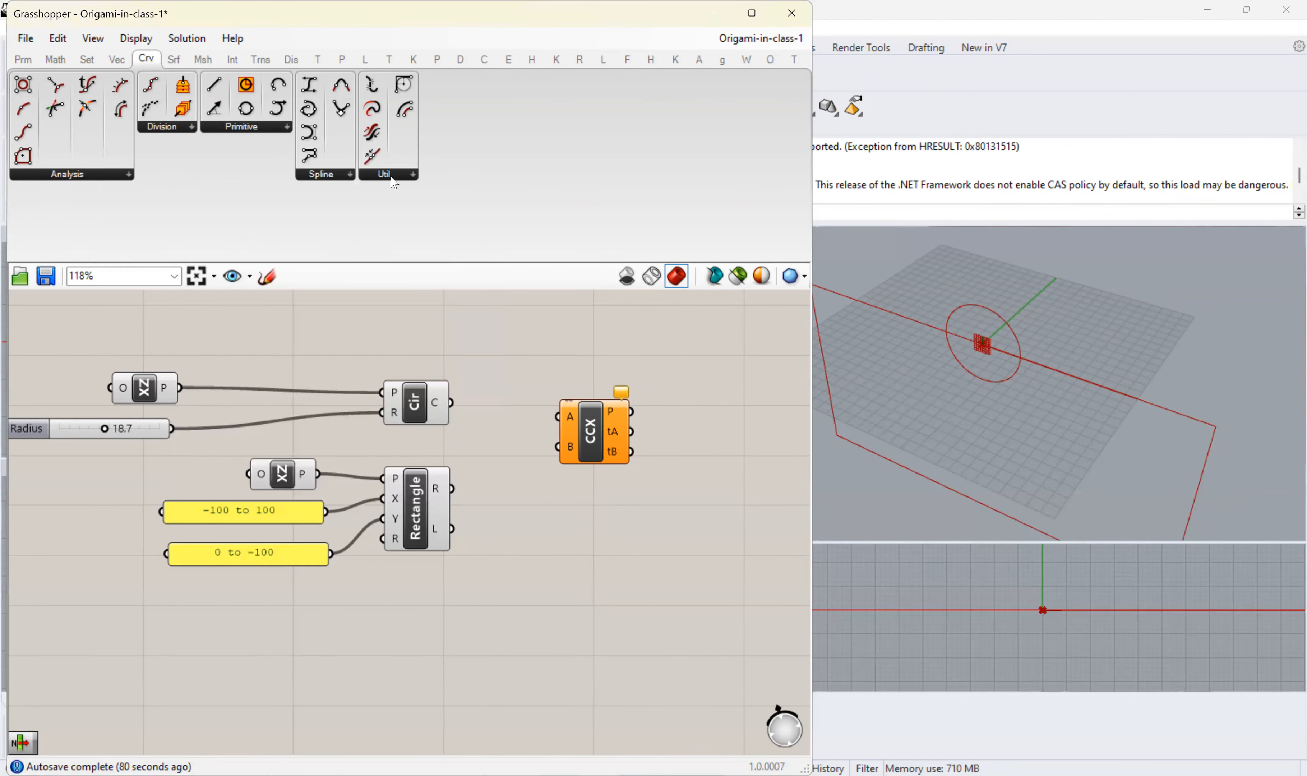
click(392, 179)
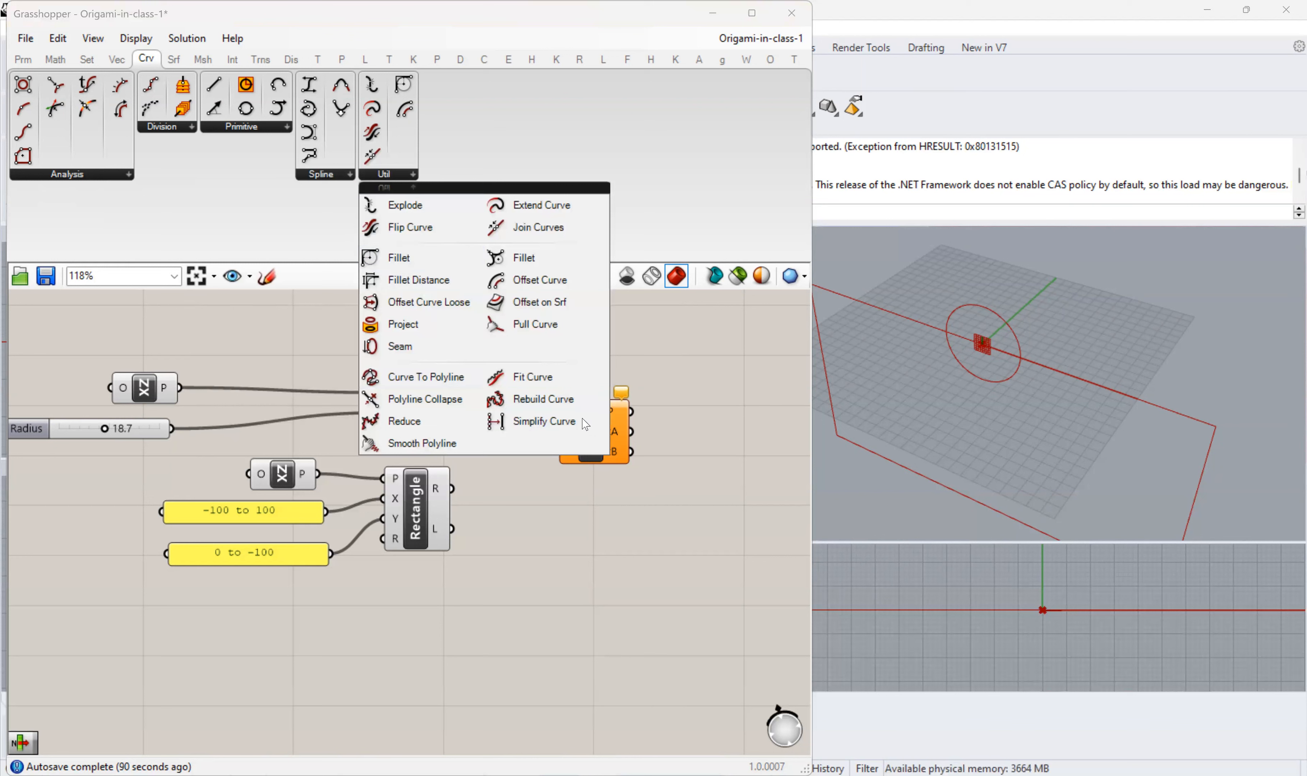
- Search for "ccx" again and locate Curve | Curve among the Intersect category's Physical components
double_click(556, 505)
text(ccx)
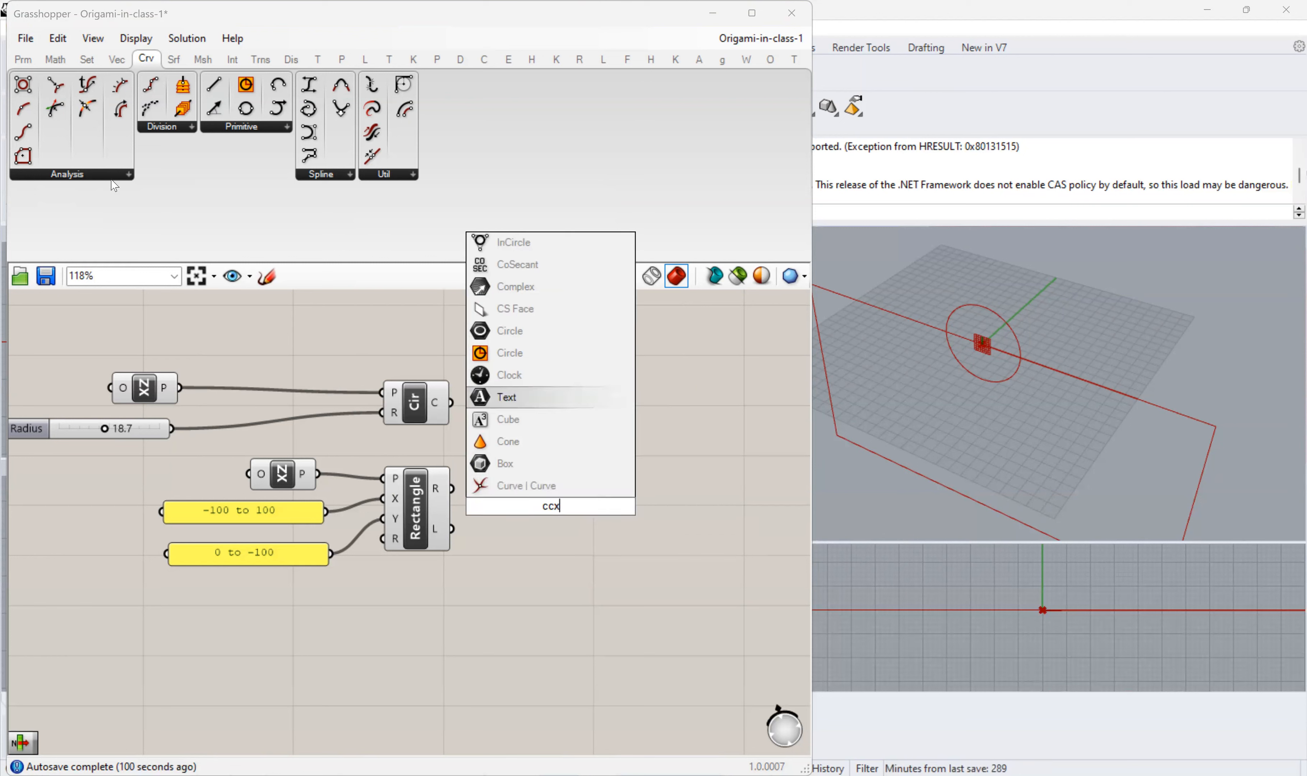
key(Return)
click(114, 176)
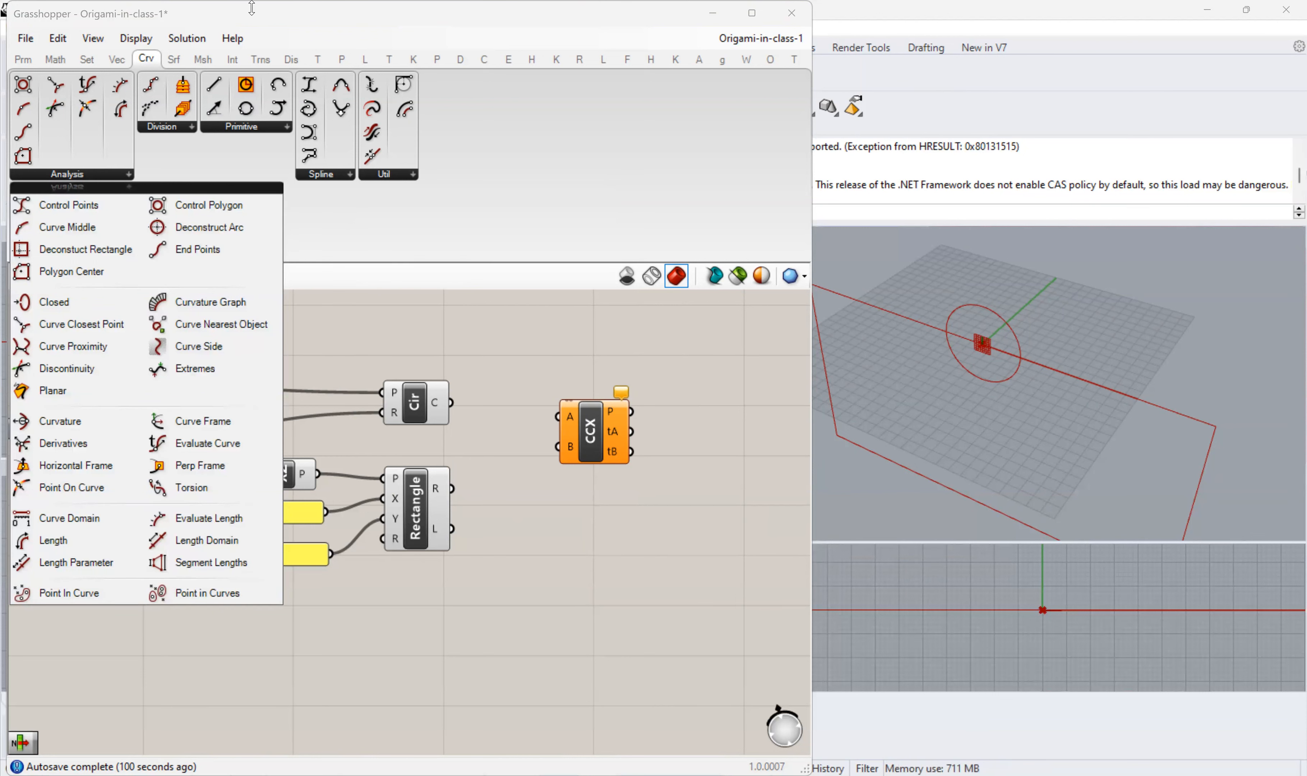
click(228, 61)
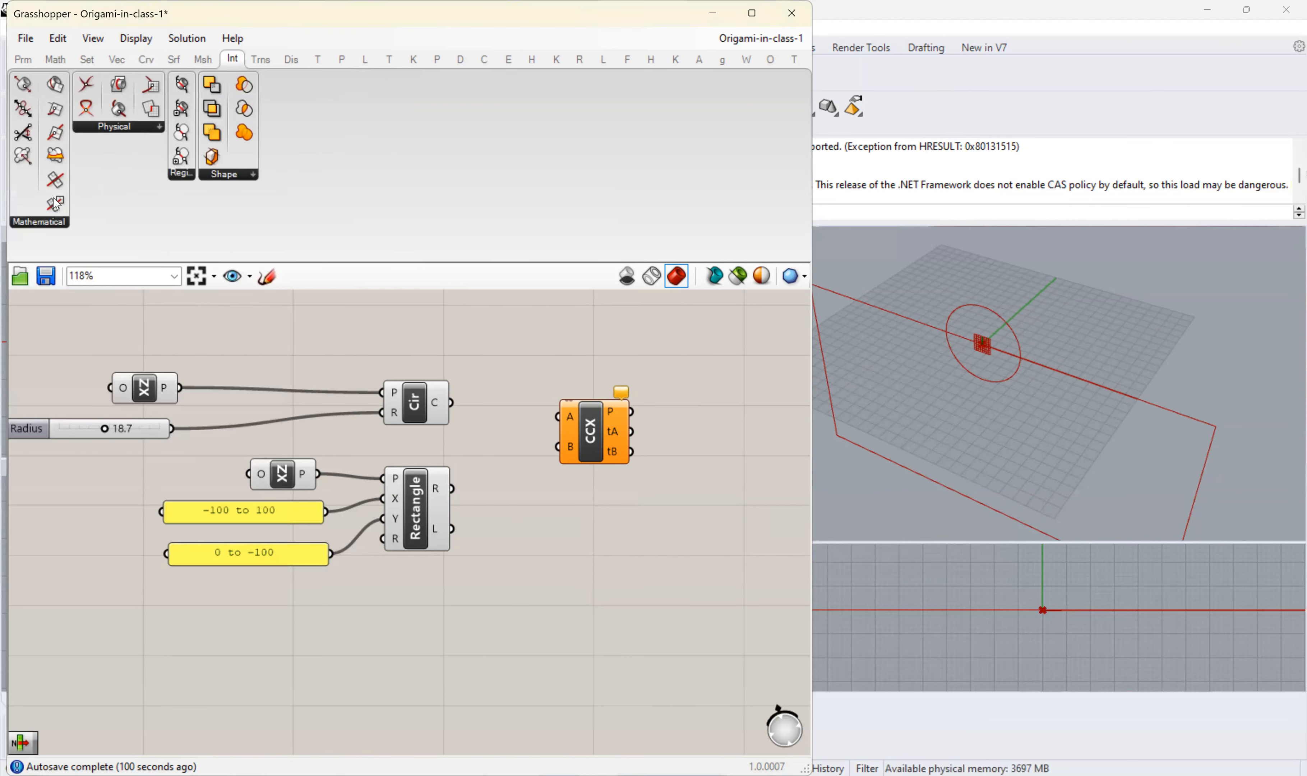
click(119, 130)
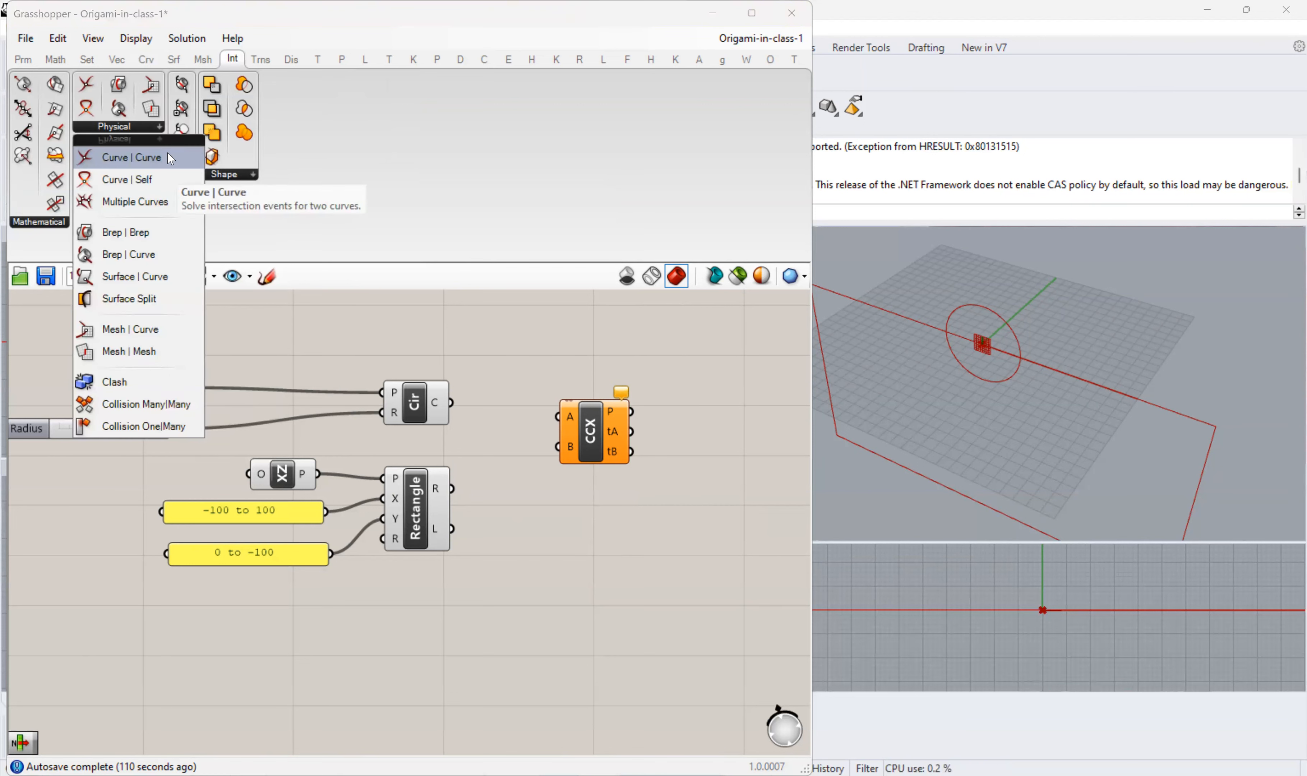
- Connect the circle to input A and the rectangle to input B of the CCX component, and inspect its tA output
drag(451, 403, 558, 416)
drag(454, 495, 561, 449)
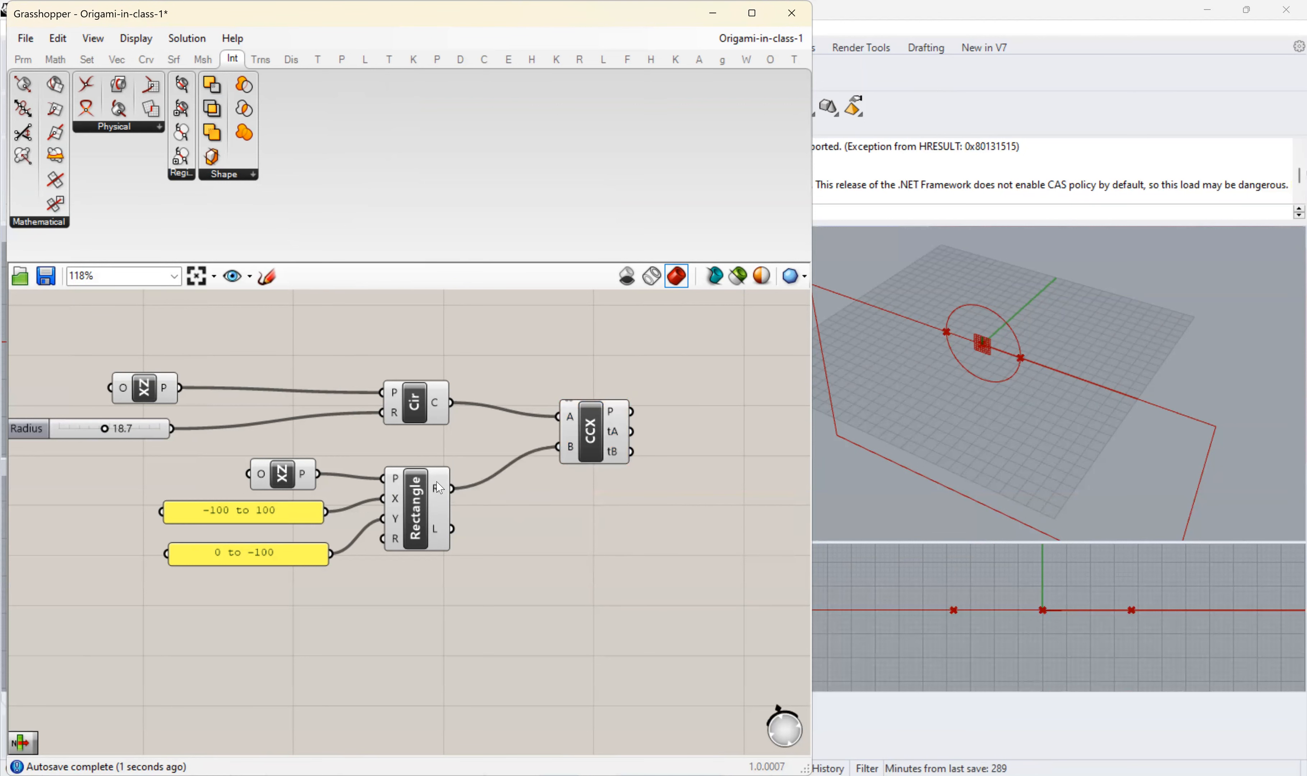
right_drag(630, 525, 529, 508)
right_drag(491, 451, 472, 441)
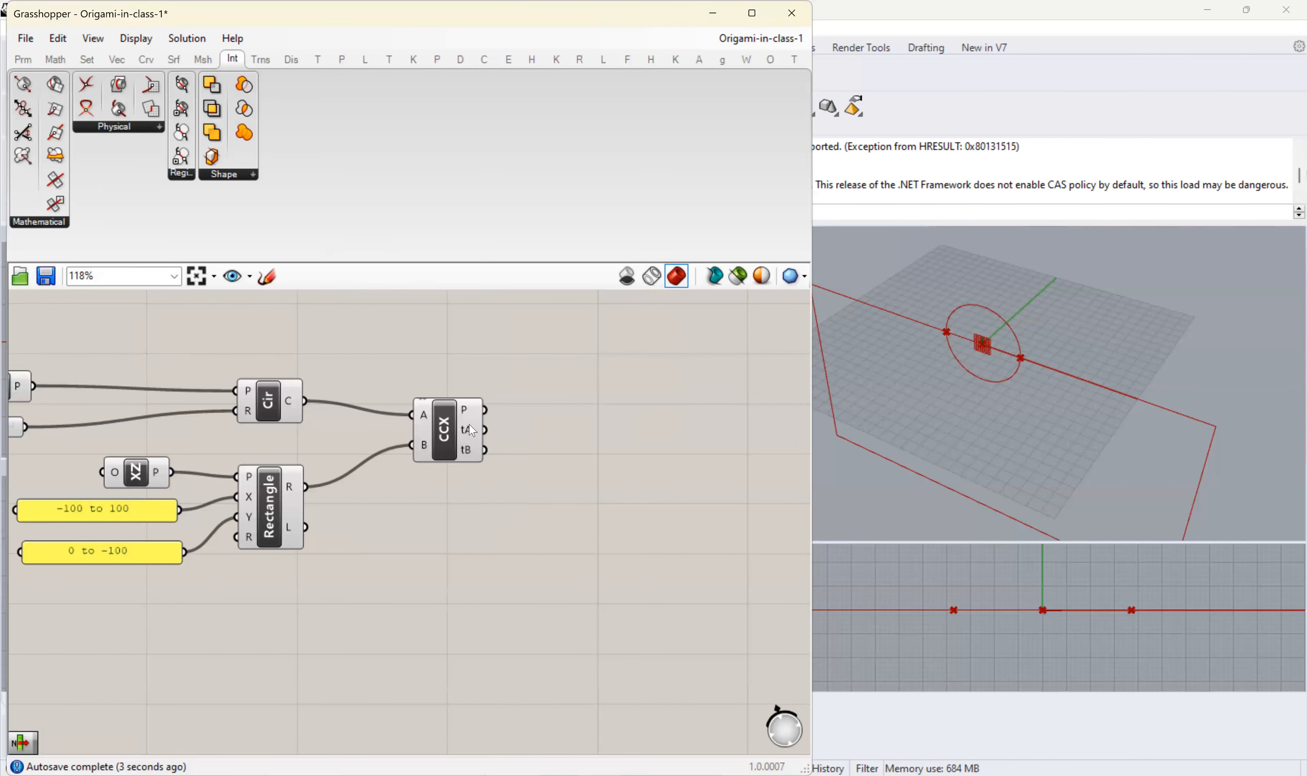
mouse_move(472, 441)
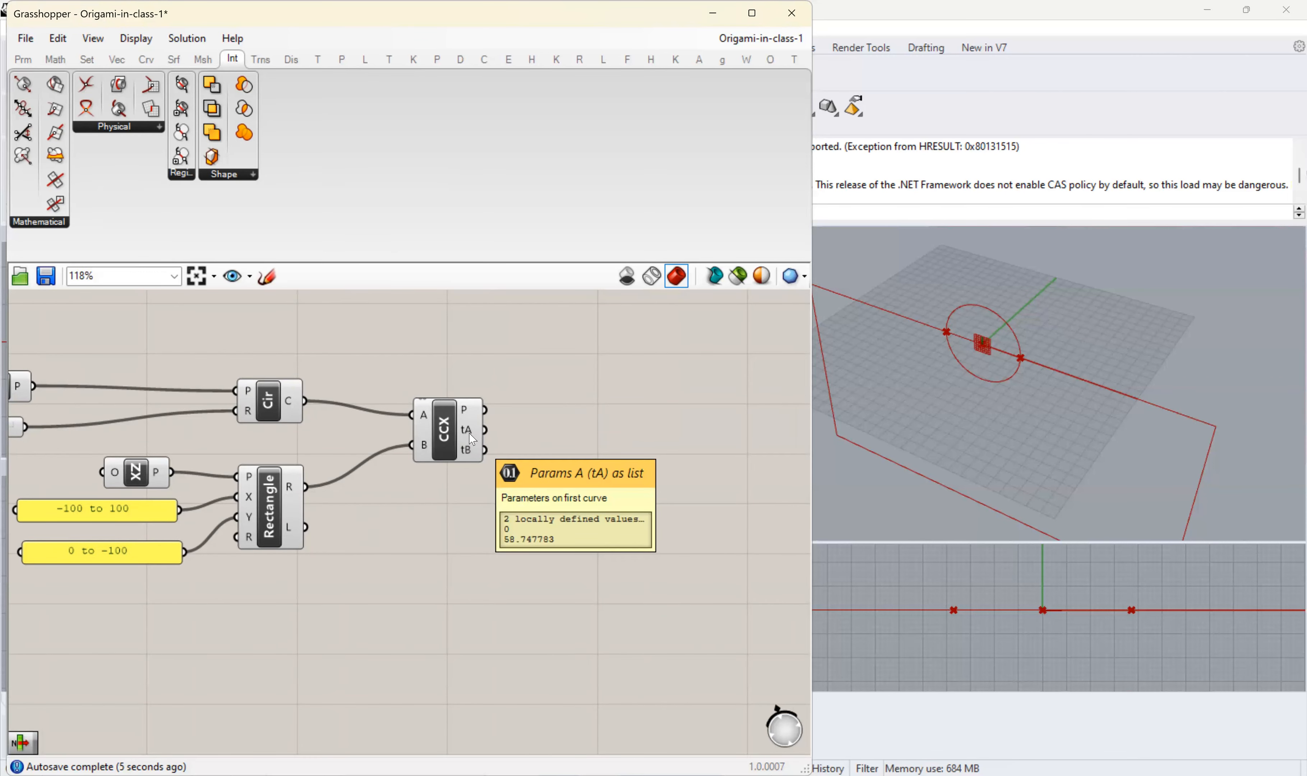
- Add a Shatter component beyond CCX by searching for "shat" and connect the circle to its C input
scroll(604, 427, down, 2)
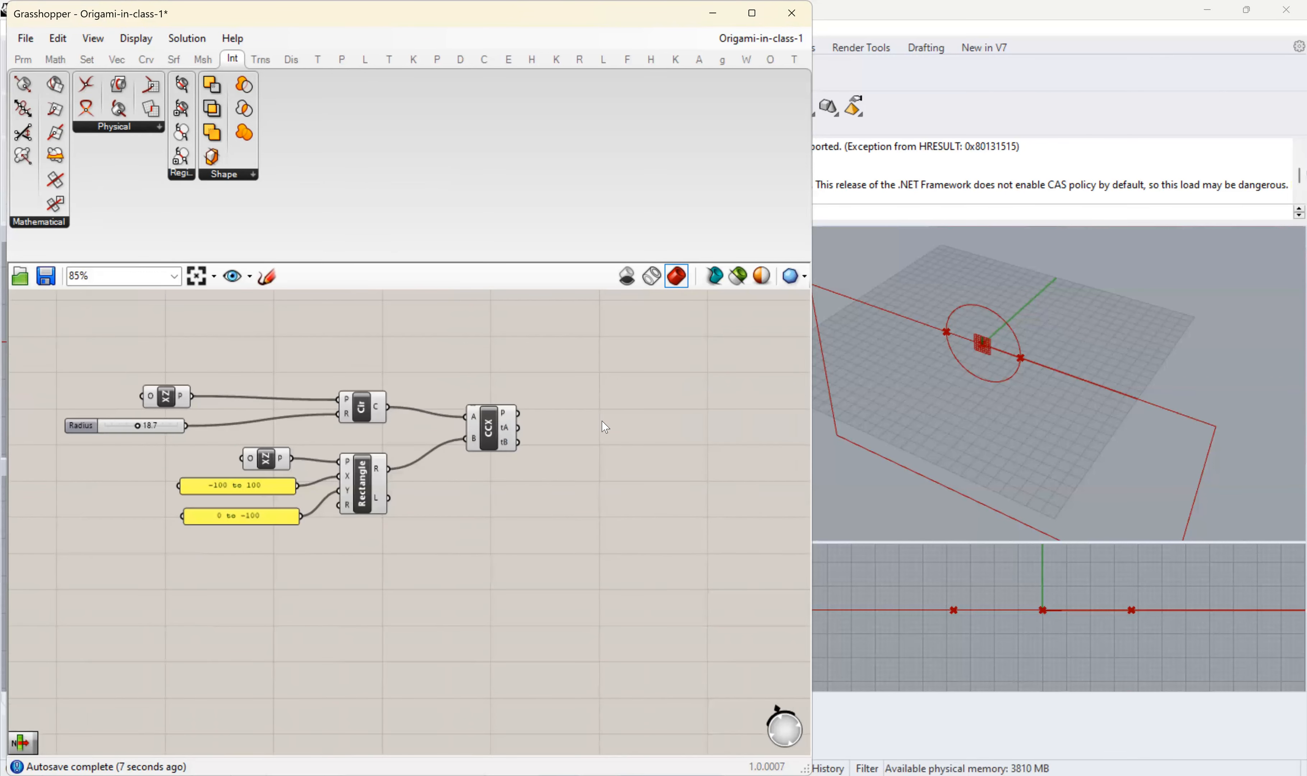
double_click(619, 385)
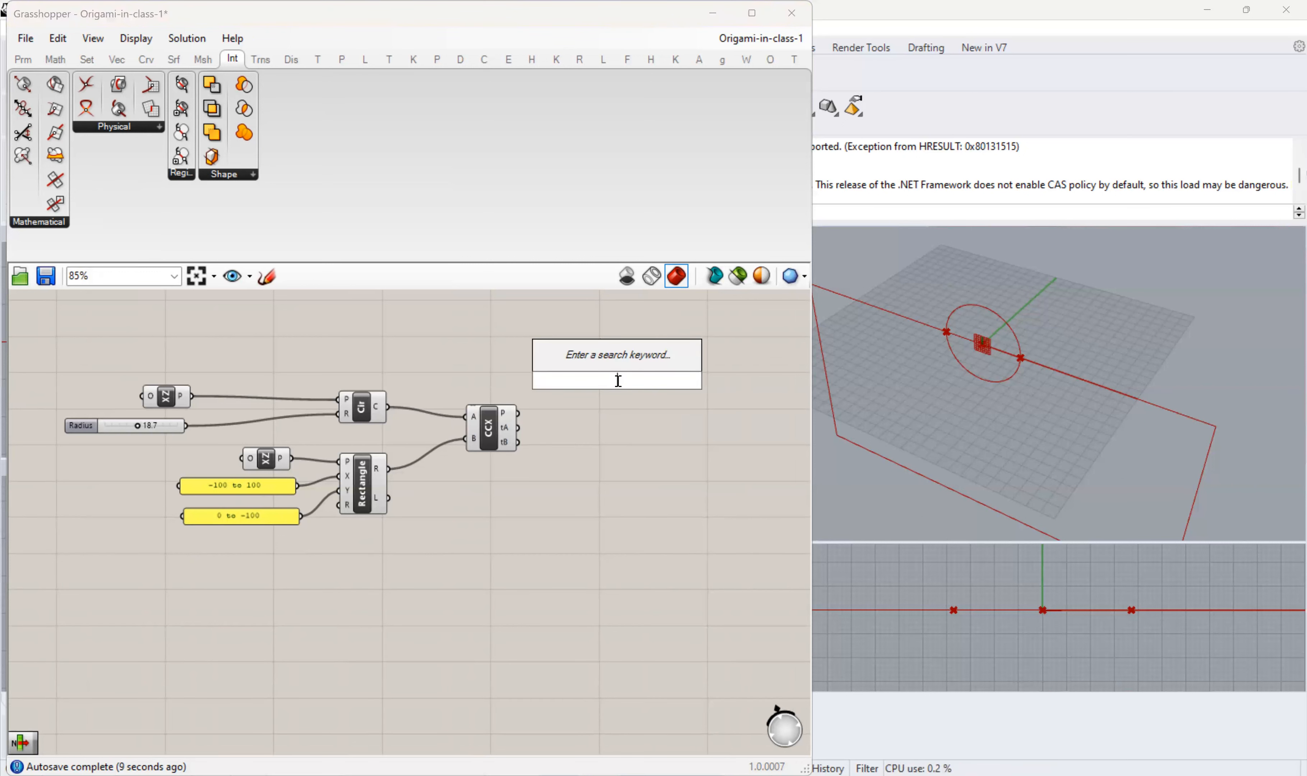
text(shat)
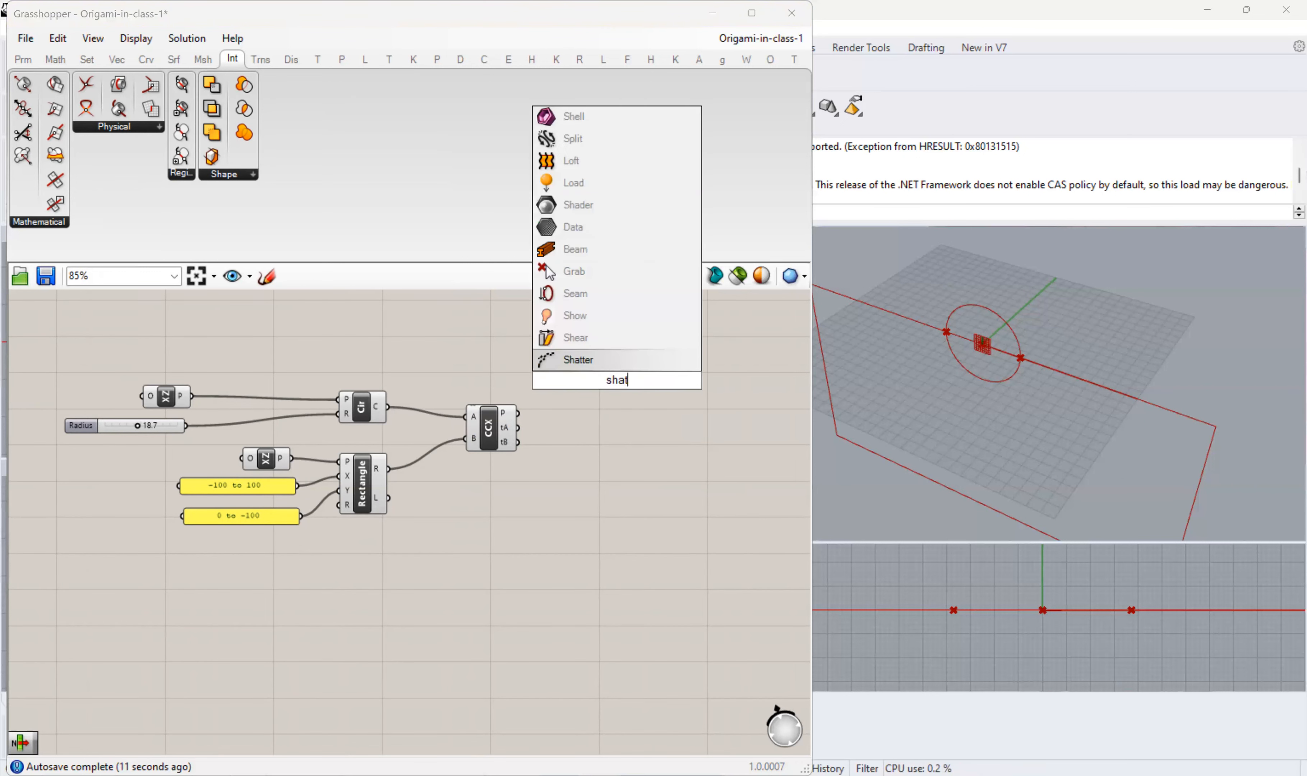
click(629, 359)
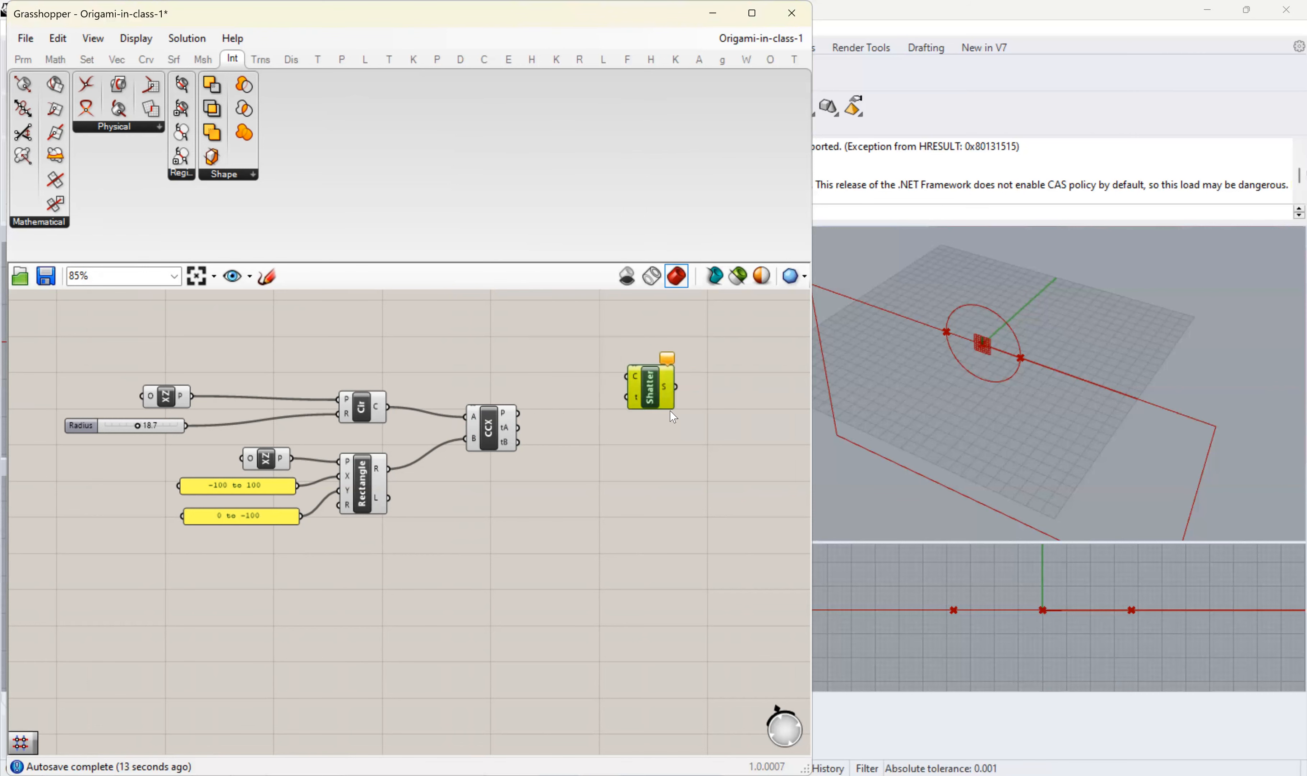
right_drag(646, 486, 528, 484)
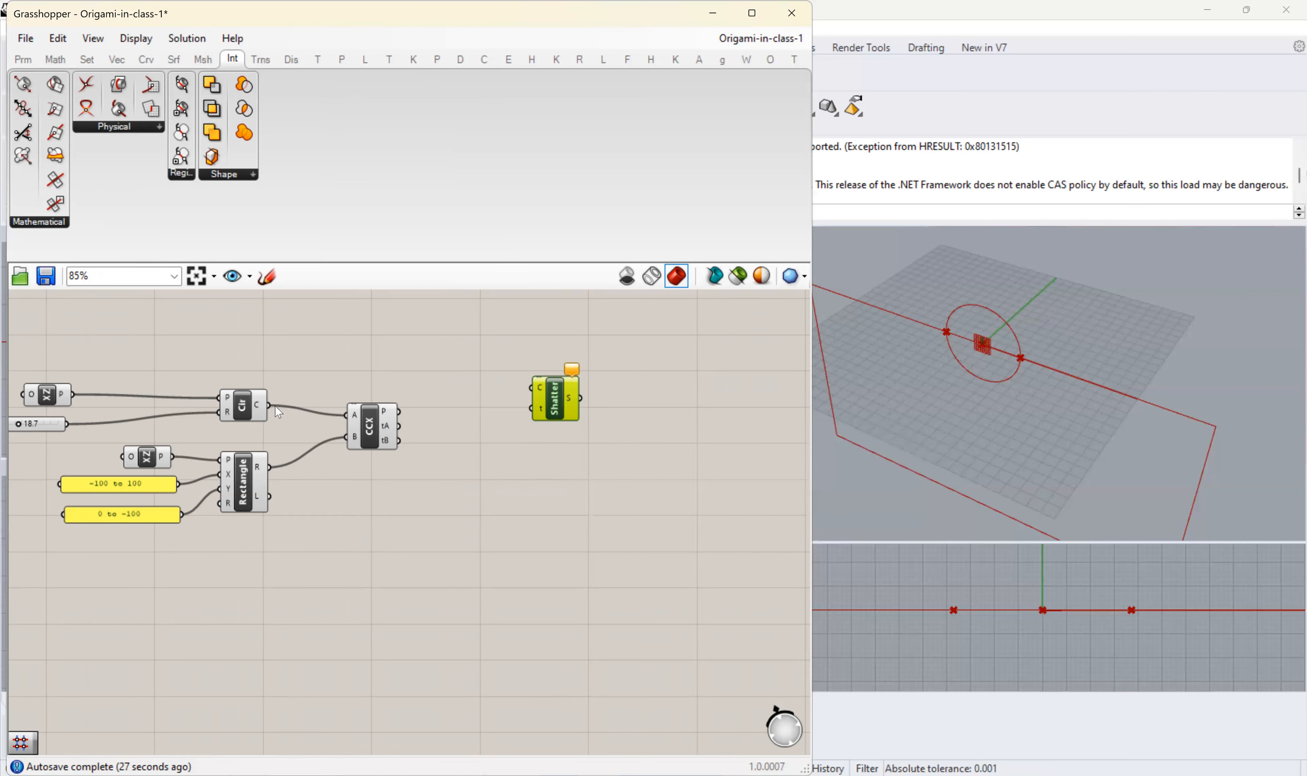
drag(268, 408, 531, 388)
drag(366, 449, 363, 470)
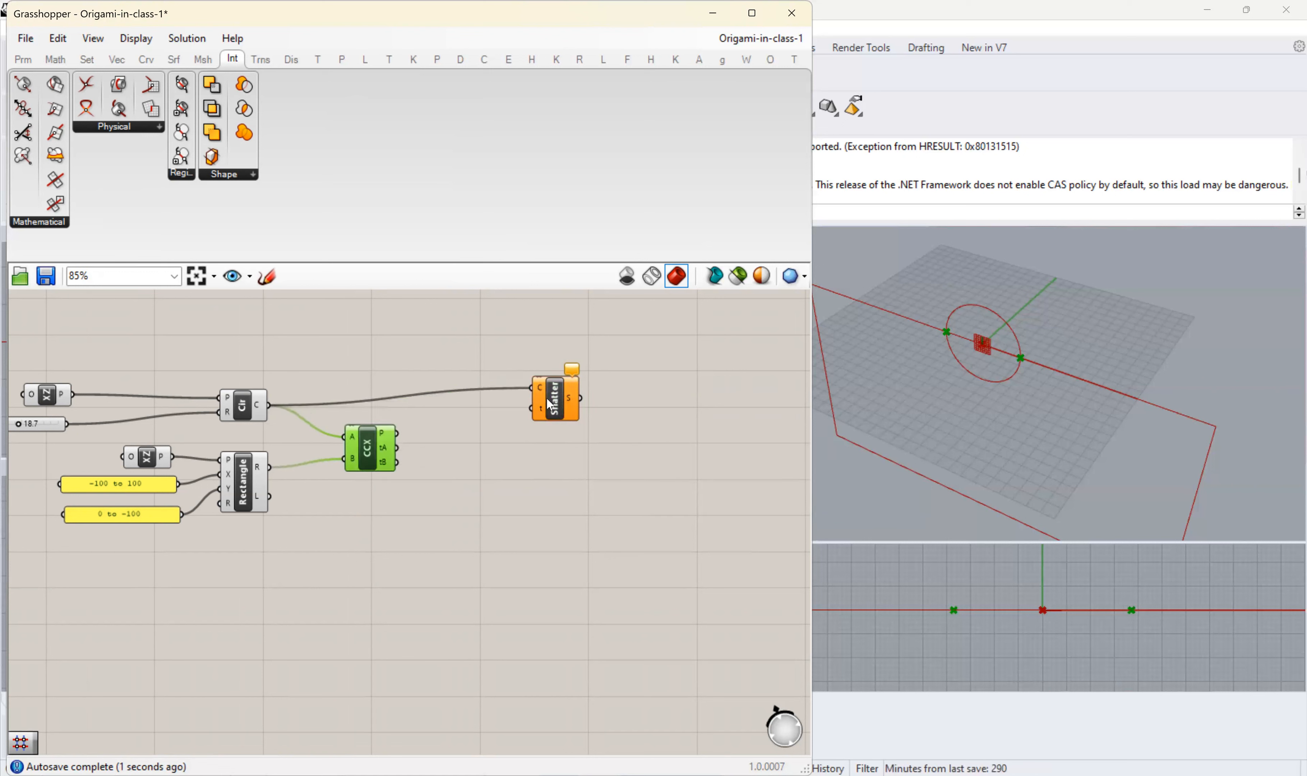
drag(545, 411, 538, 429)
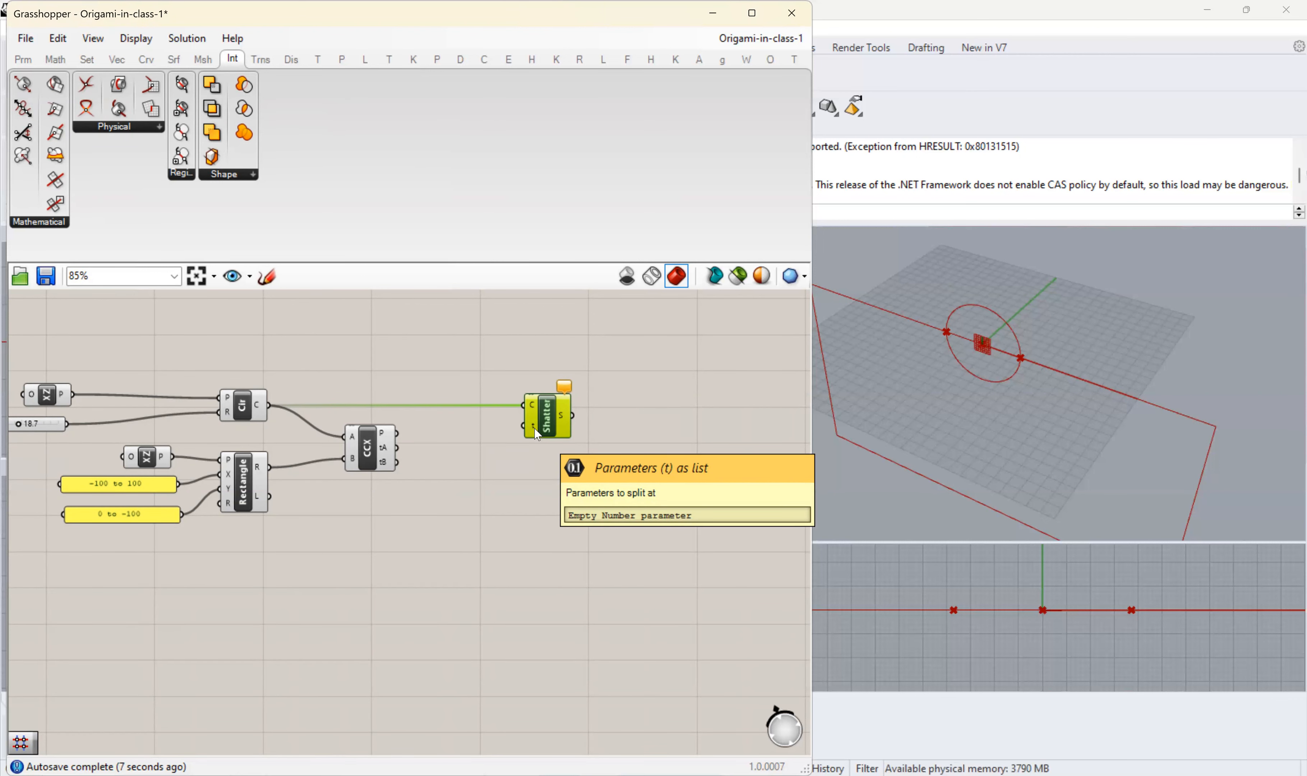
- Connect CCX's tA output to Shatter's t input and inspect the shattered segments output
scroll(419, 459, up, 3)
mouse_move(378, 452)
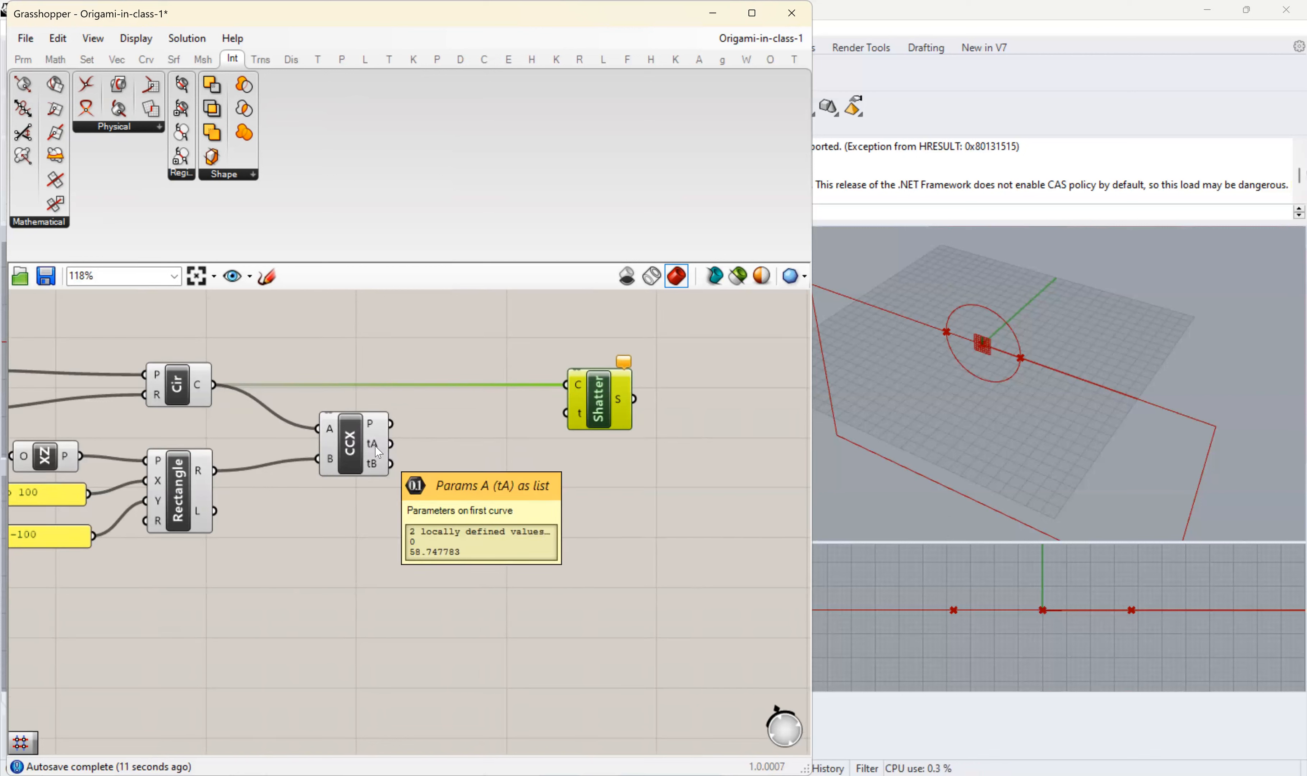
drag(392, 443, 568, 417)
right_drag(560, 473, 494, 470)
click(555, 467)
right_drag(572, 460, 392, 496)
click(411, 415)
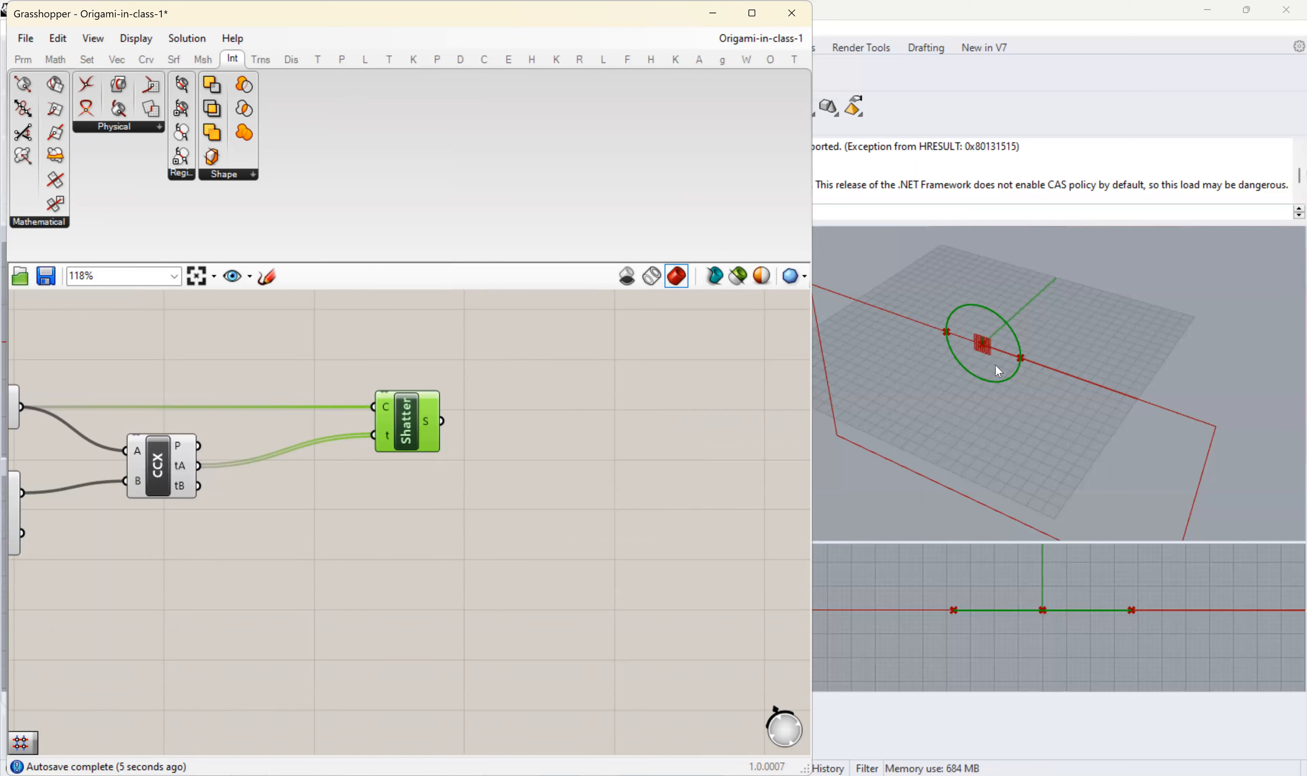
click(563, 423)
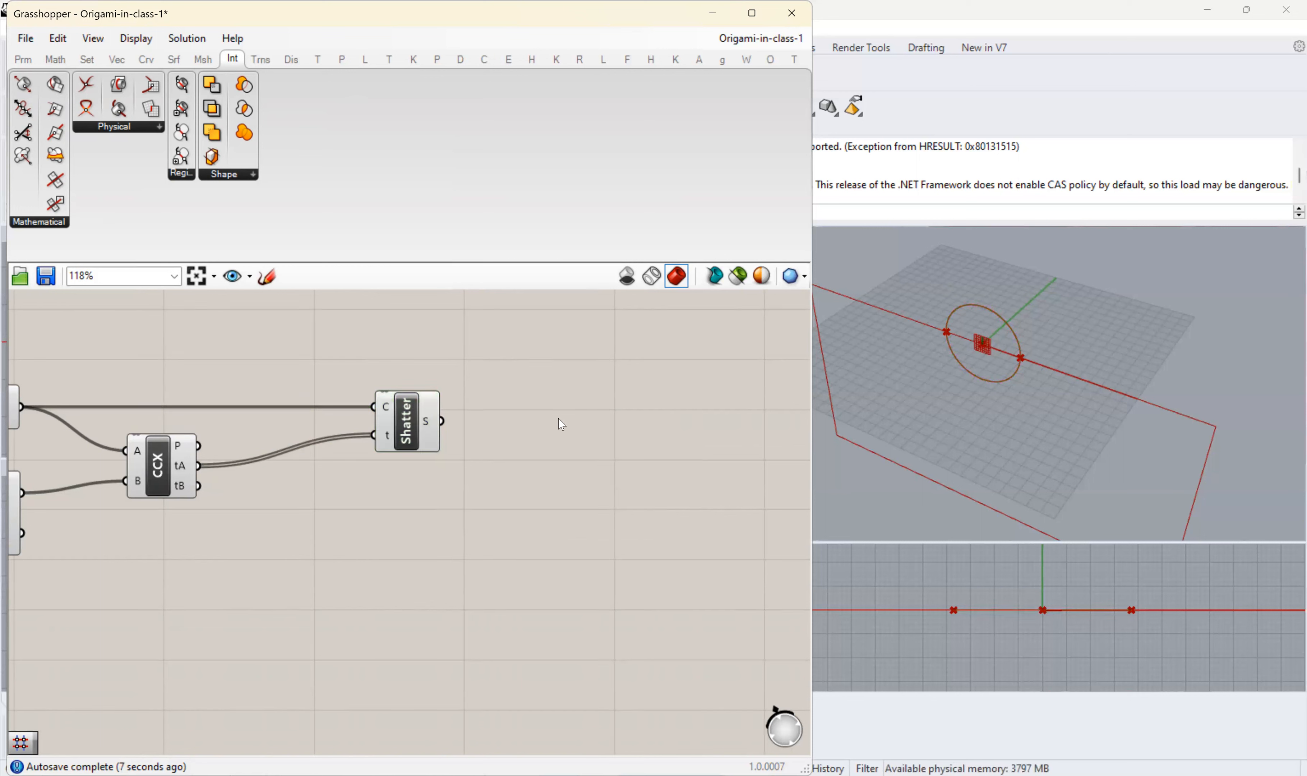
double_click(525, 418)
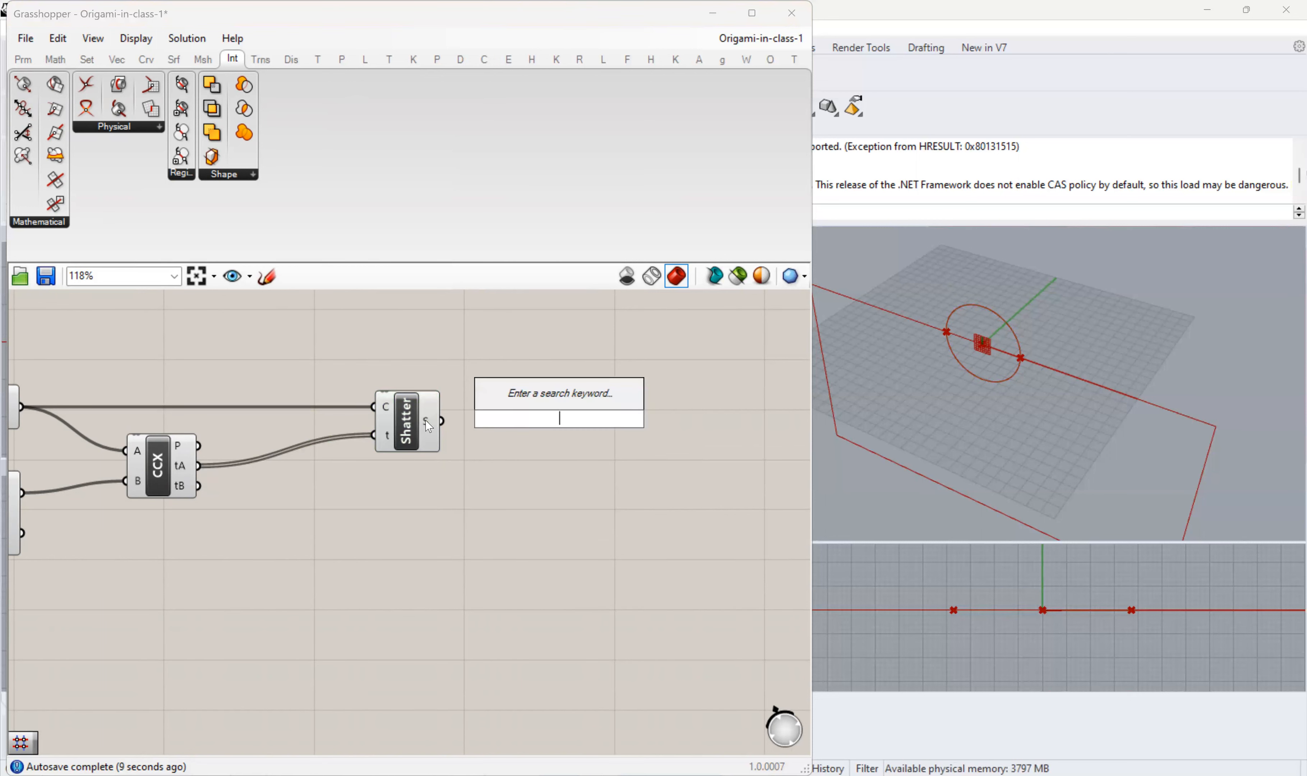
key(Escape)
mouse_move(429, 426)
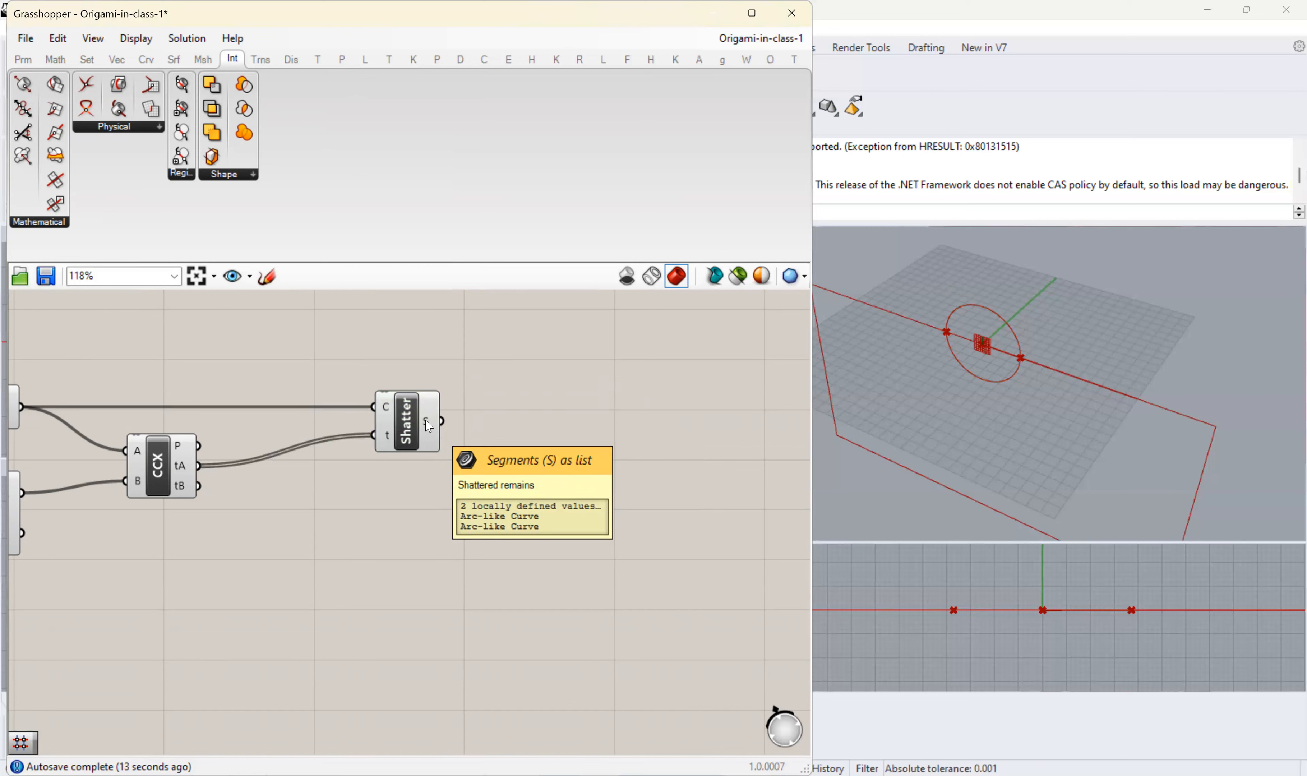
- Add a List Item component by searching for "item" and connect Shatter's S output to its L input
double_click(552, 412)
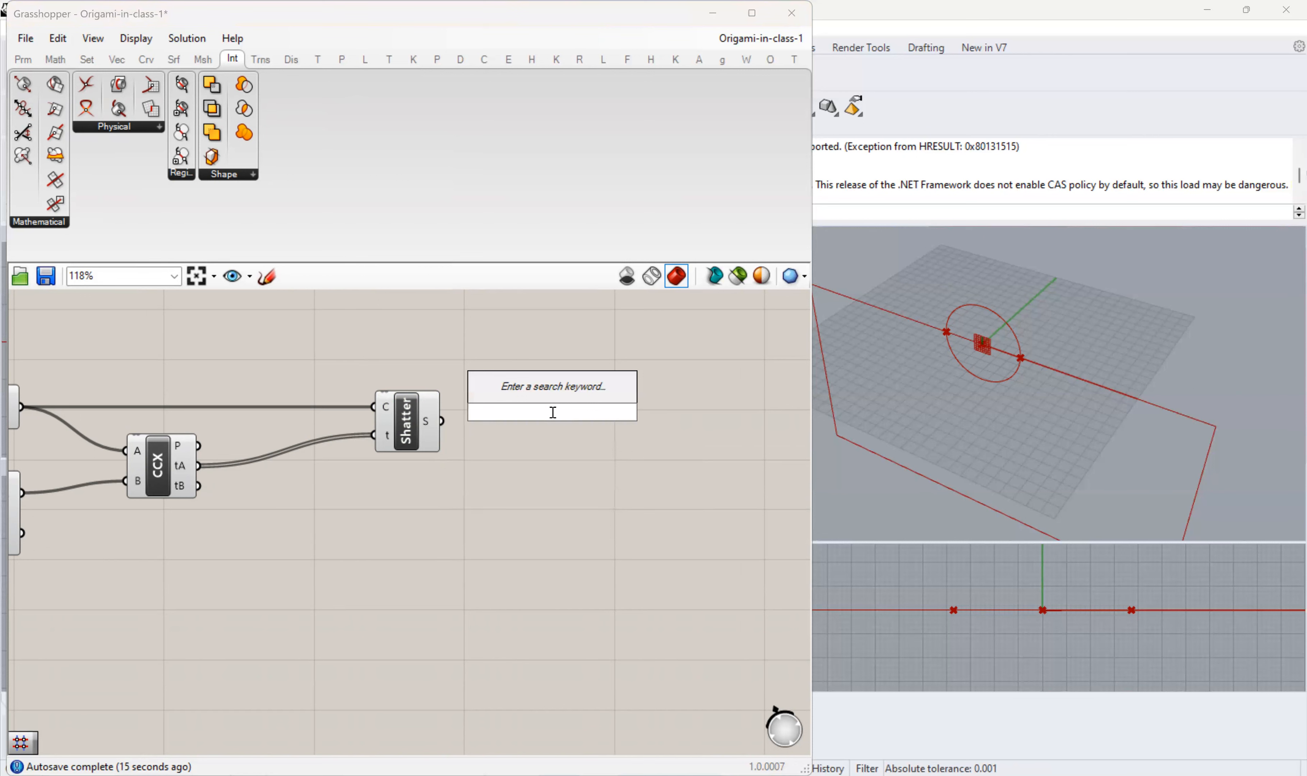
text(item)
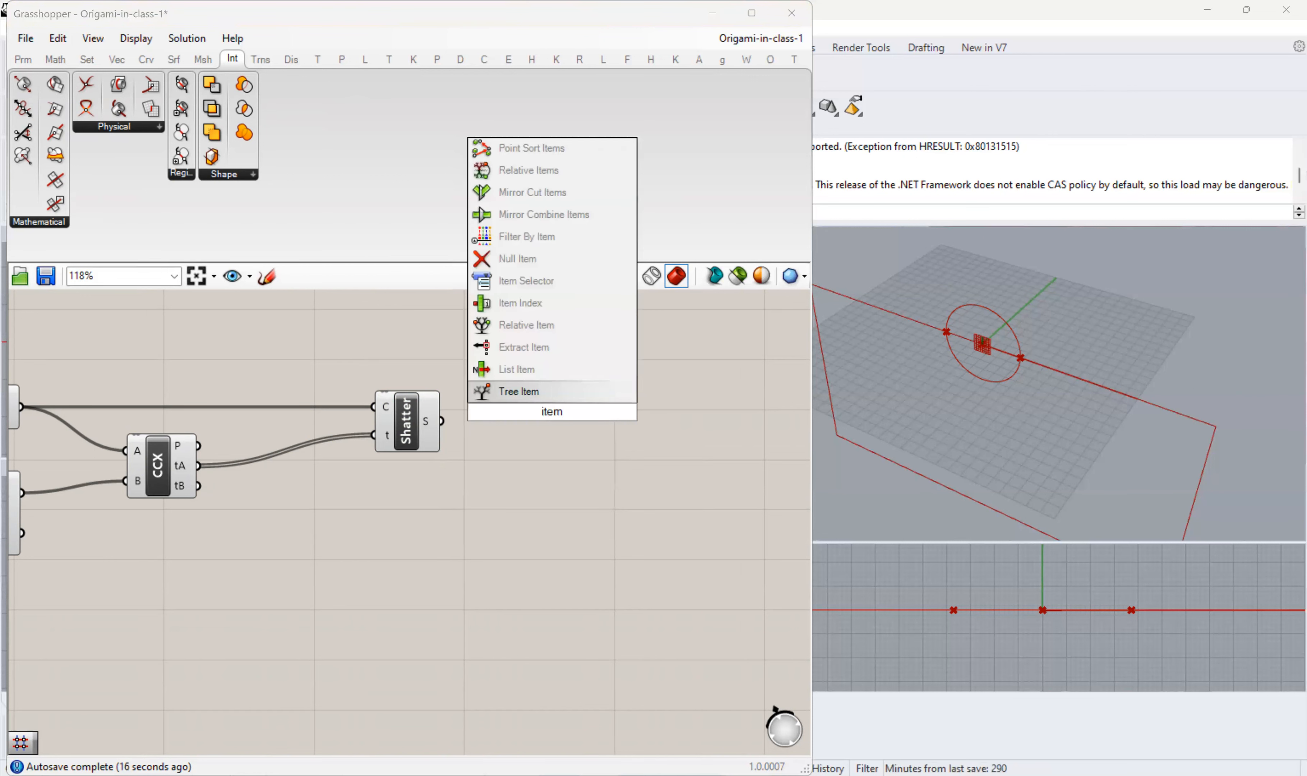
click(557, 369)
drag(442, 421, 564, 441)
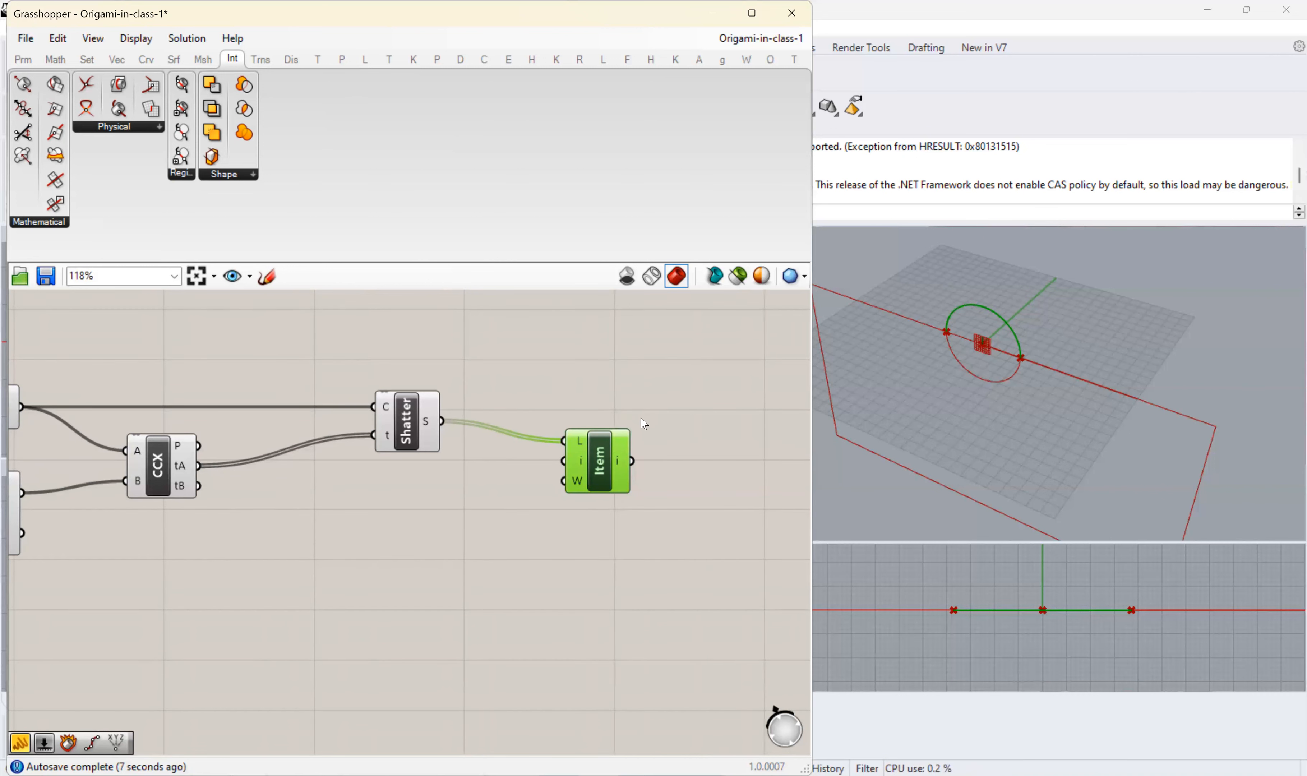
- Turn off the preview of all components from the XZ planes through Shatter, leaving List Item's preview on
scroll(641, 423, down, 3)
right_drag(191, 365, 282, 371)
right_drag(59, 352, 665, 593)
right_drag(170, 307, 150, 351)
drag(150, 351, 735, 569)
middle_click(533, 394)
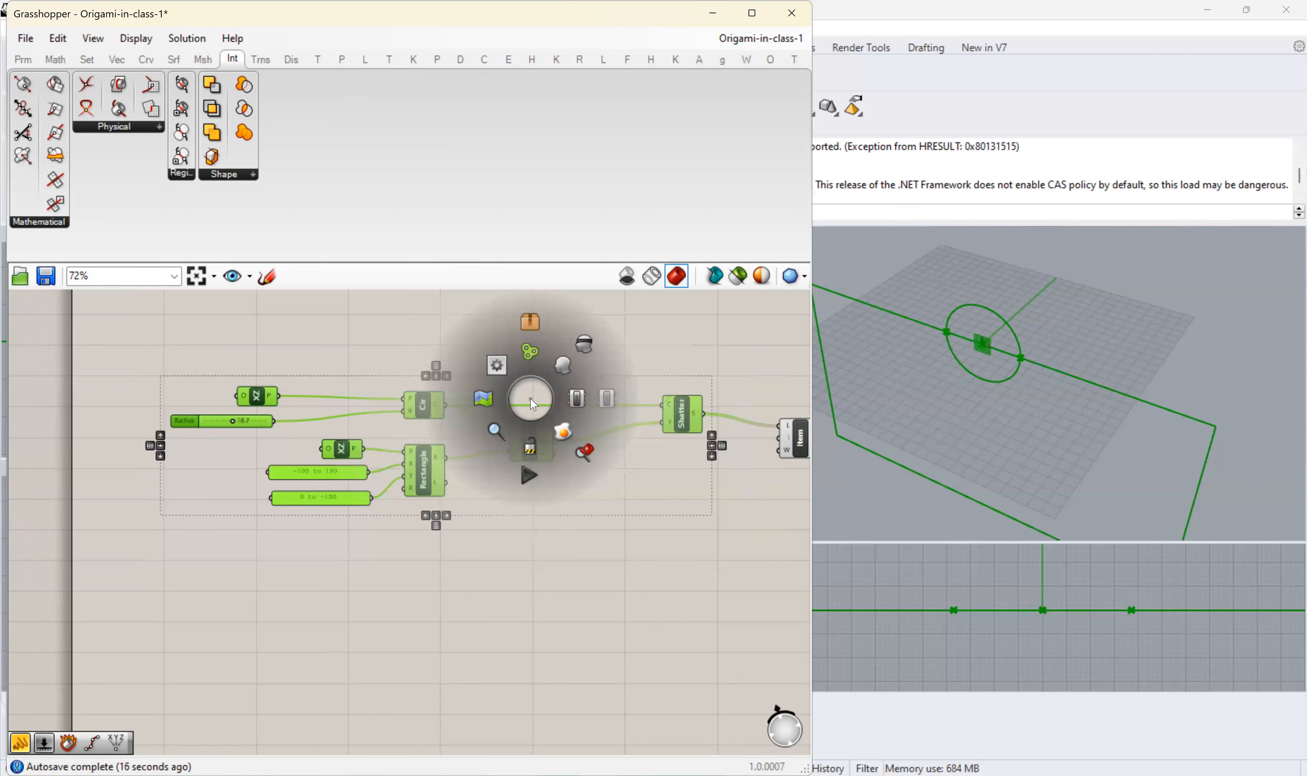
click(577, 345)
- Move the List Item component so its L input lines up with Shatter's output
right_drag(646, 522, 431, 514)
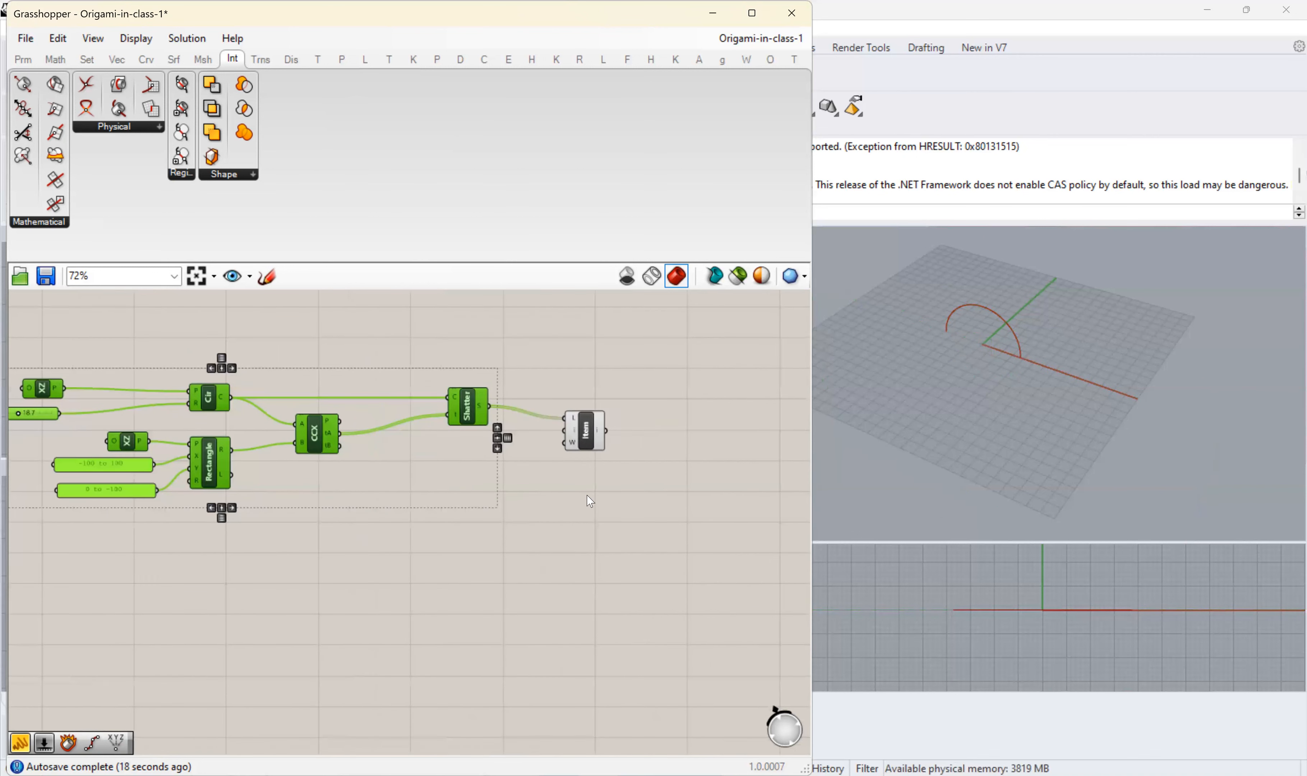
drag(586, 484, 502, 480)
click(586, 444)
right_drag(622, 476, 490, 502)
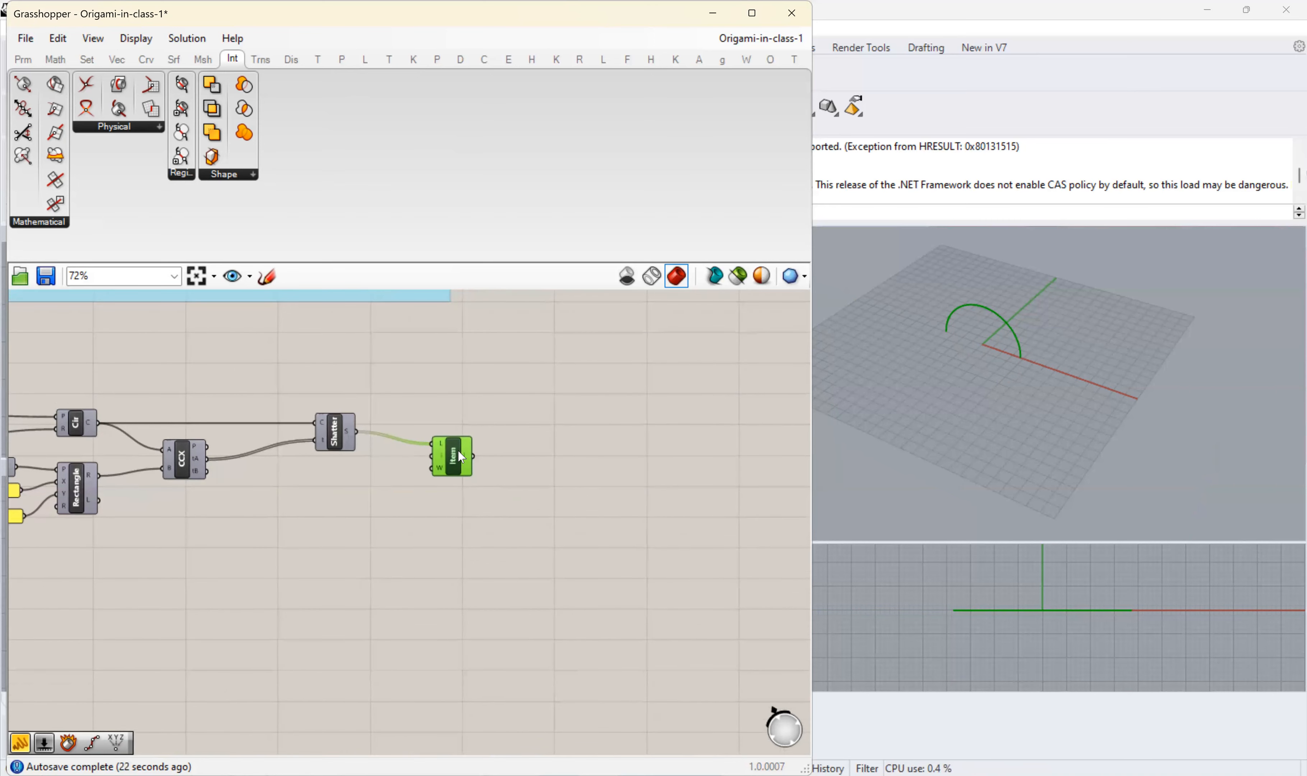
drag(457, 451, 465, 438)
click(628, 506)
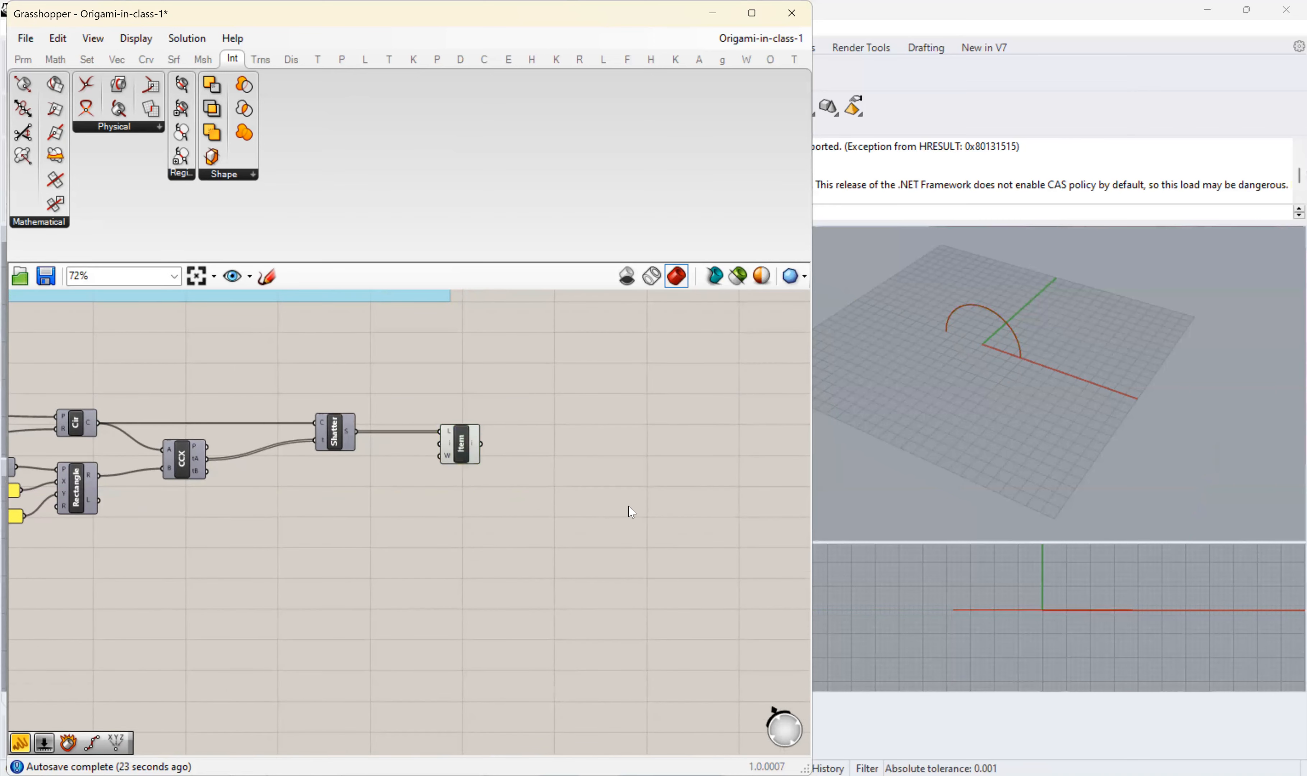
- Add a Revolution component by searching for "revol" and connect List Item's output to its profile curve input P
double_click(628, 506)
text(revol)
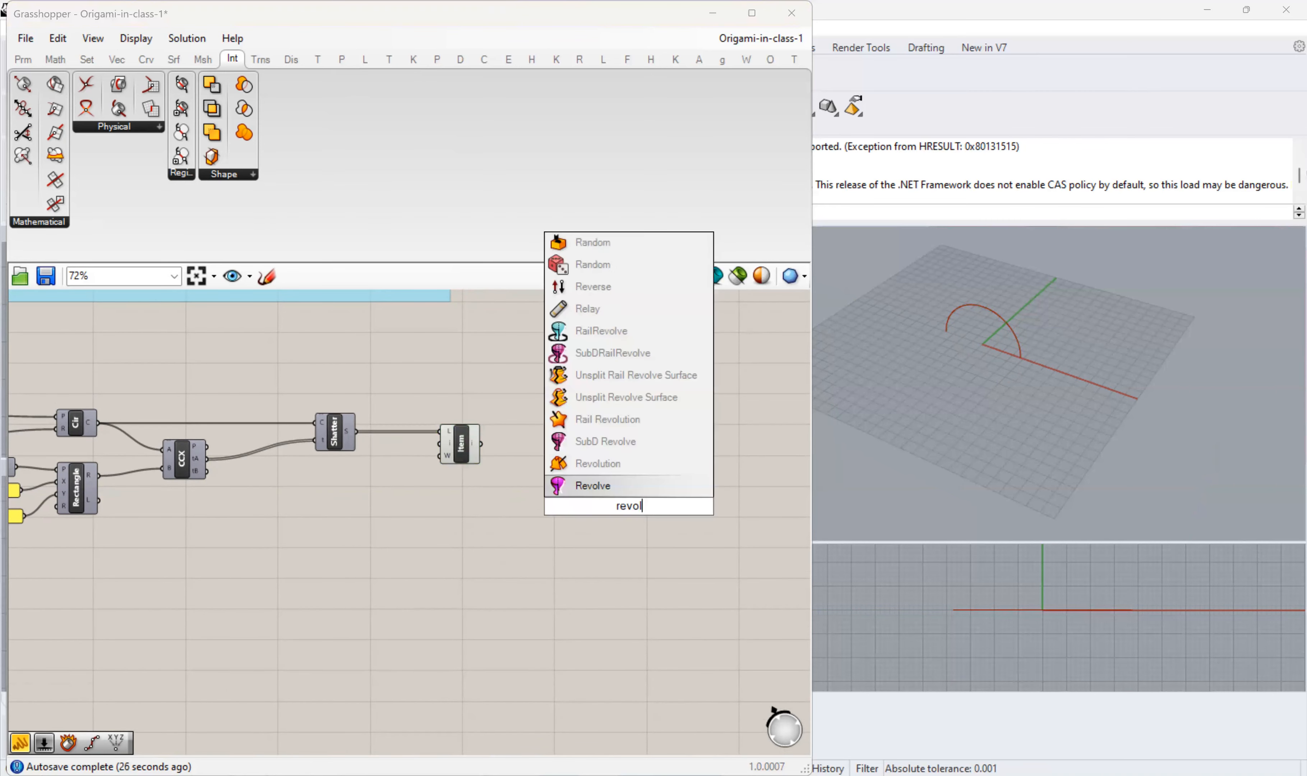
click(620, 461)
scroll(621, 501, up, 3)
drag(621, 507, 573, 438)
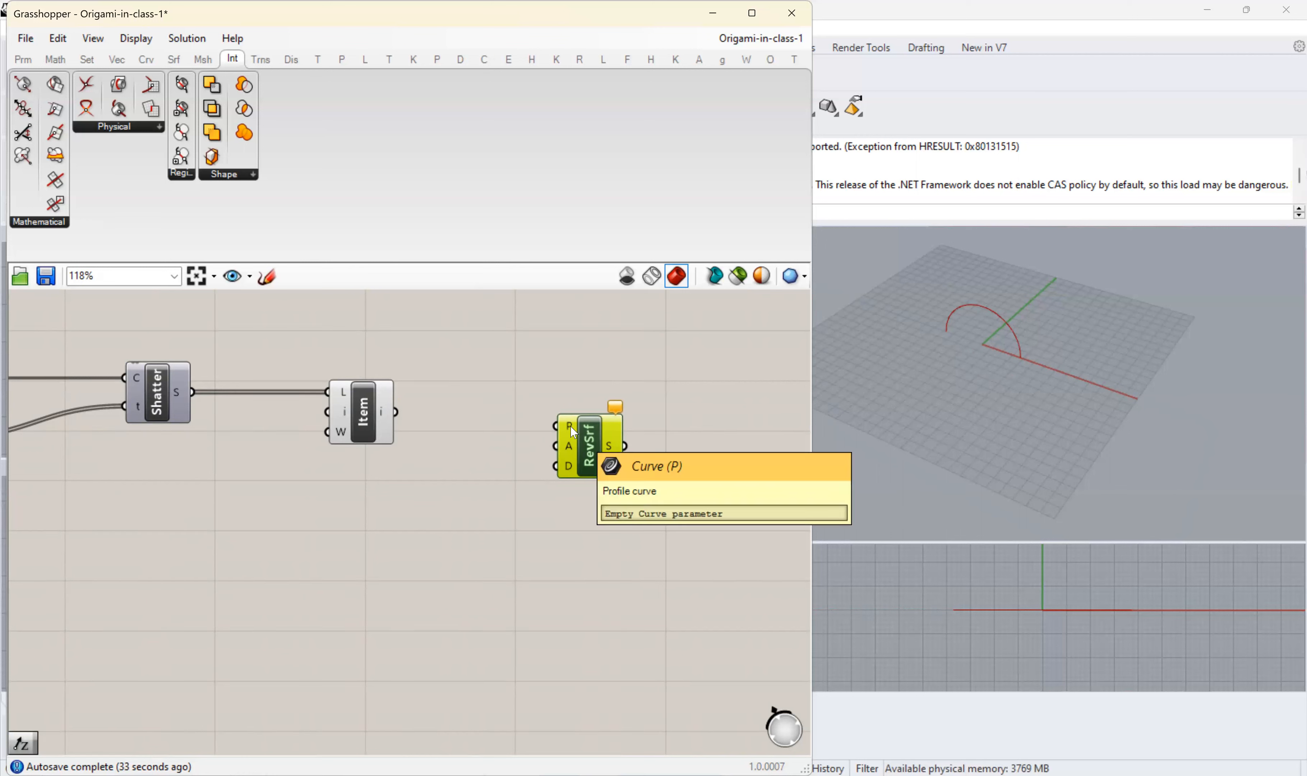
drag(571, 431, 396, 412)
drag(584, 462, 591, 505)
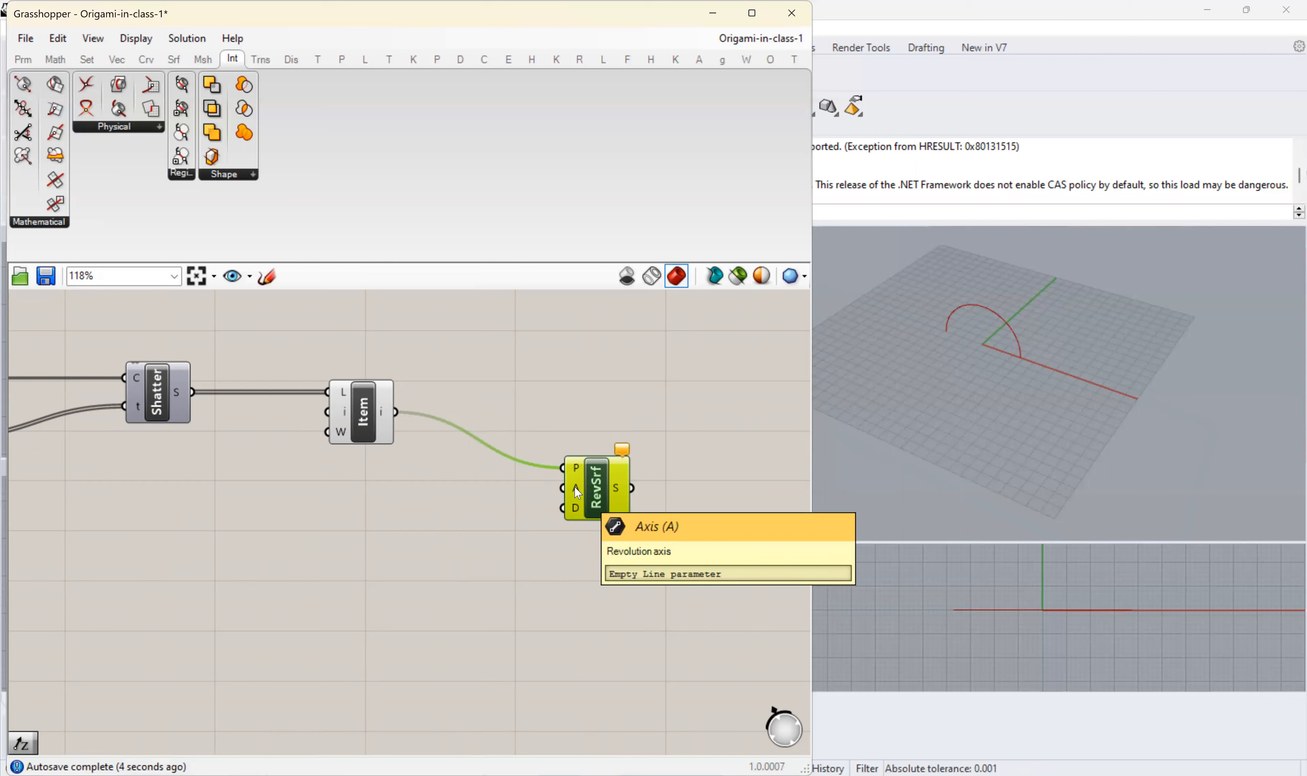
- Add a Line component by searching for "line" and connect it to the Revolution's axis input A
double_click(478, 499)
text(line)
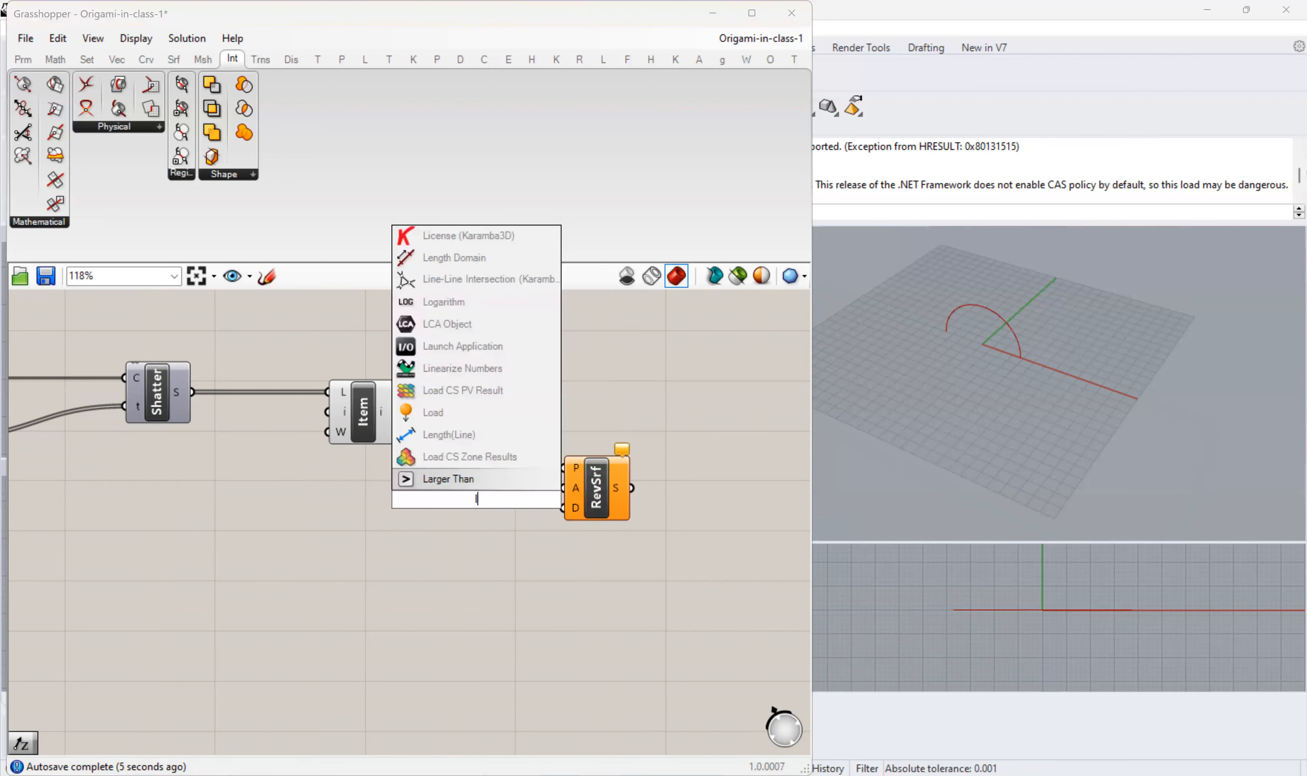
key(Return)
drag(560, 490, 561, 489)
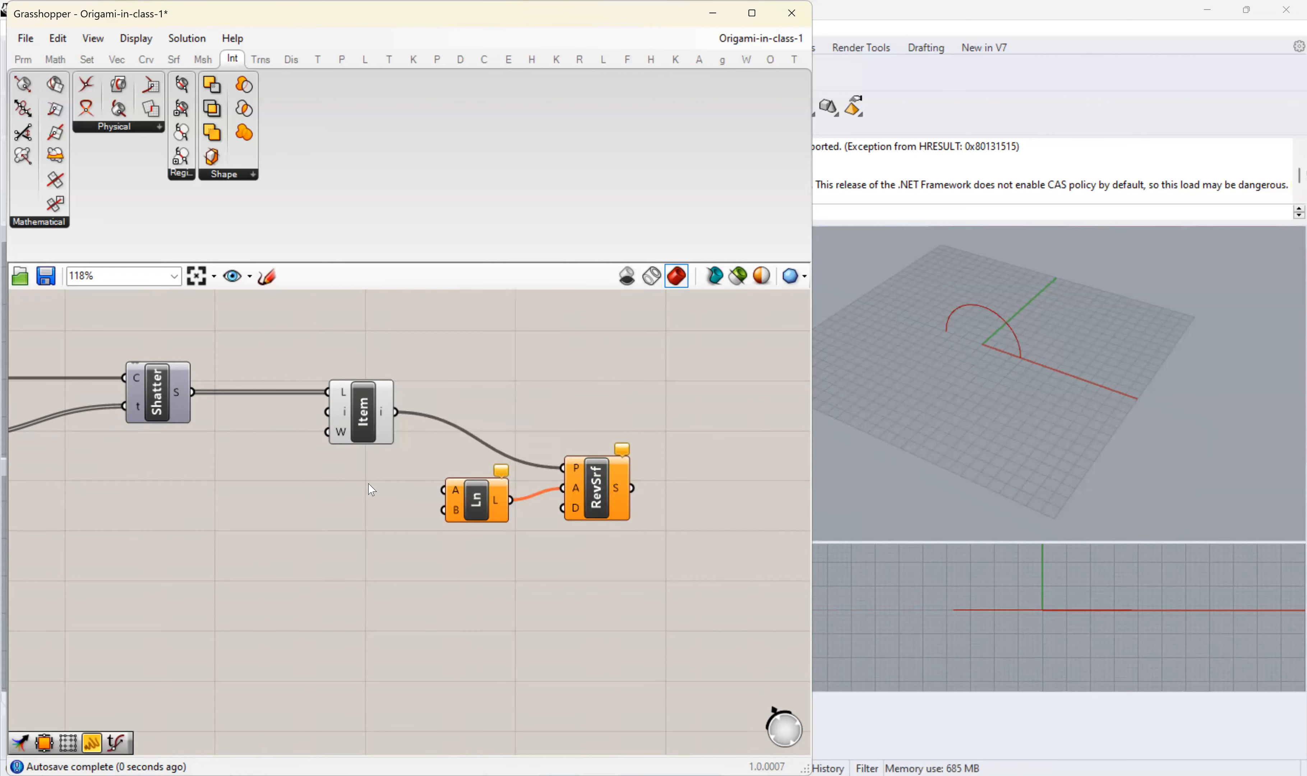
- Add a panel containing {0,0,0}, connect it to the Line's start point input A, and shrink the panel to one row
click(20, 63)
drag(149, 108, 295, 489)
double_click(311, 499)
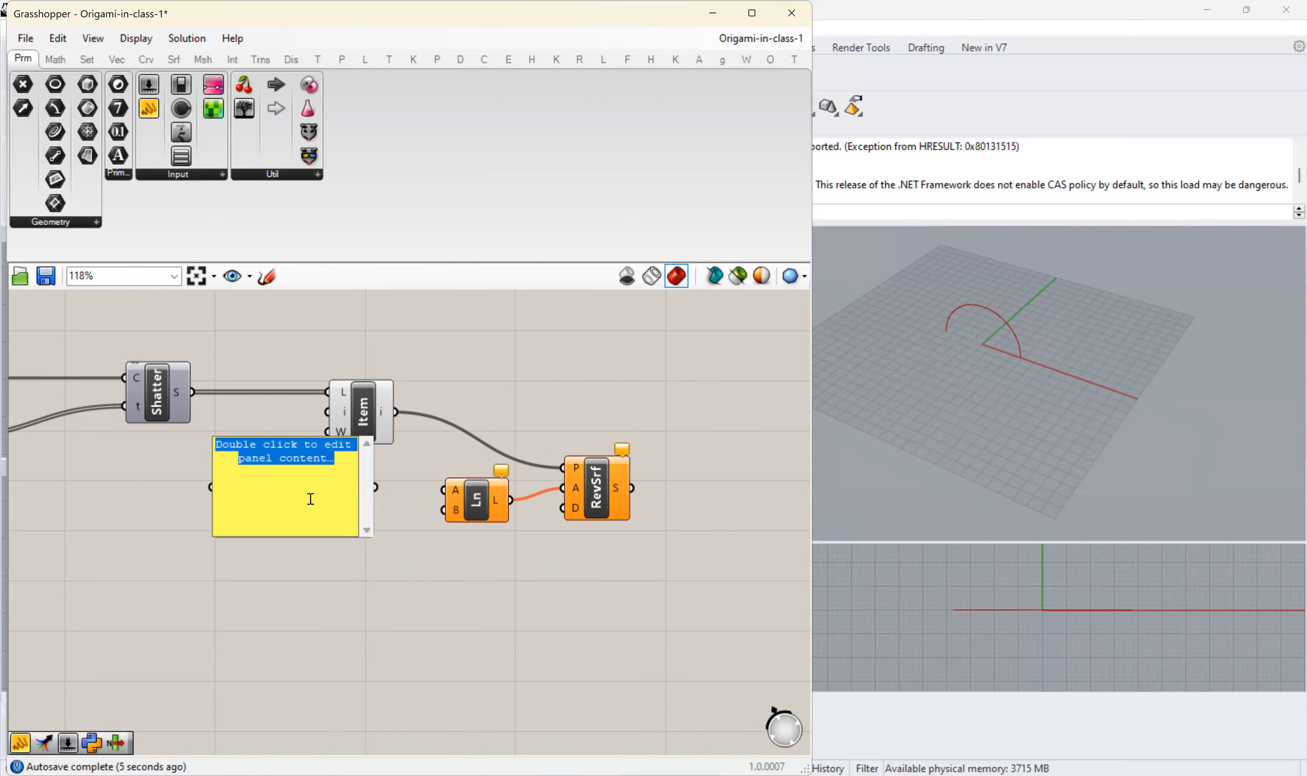
key(BackSpace)
text({0,0,0)
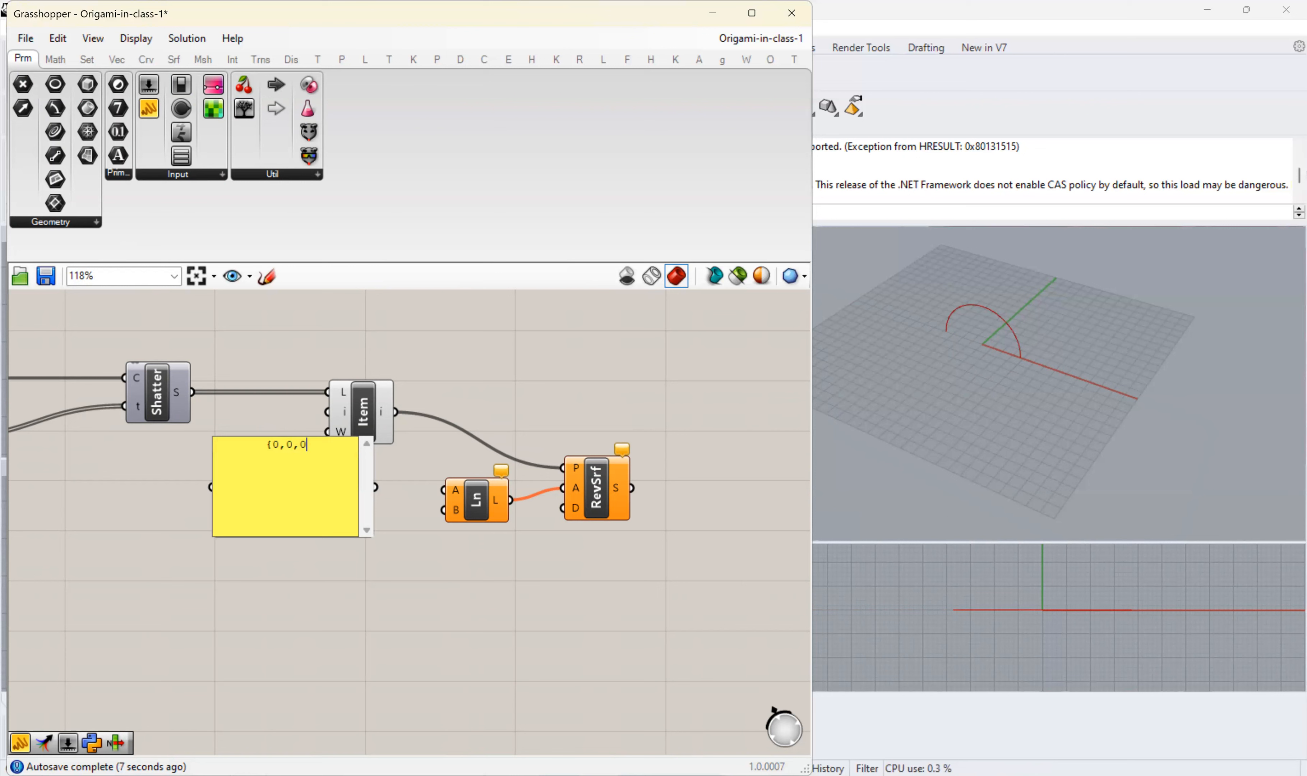
text(})
click(318, 581)
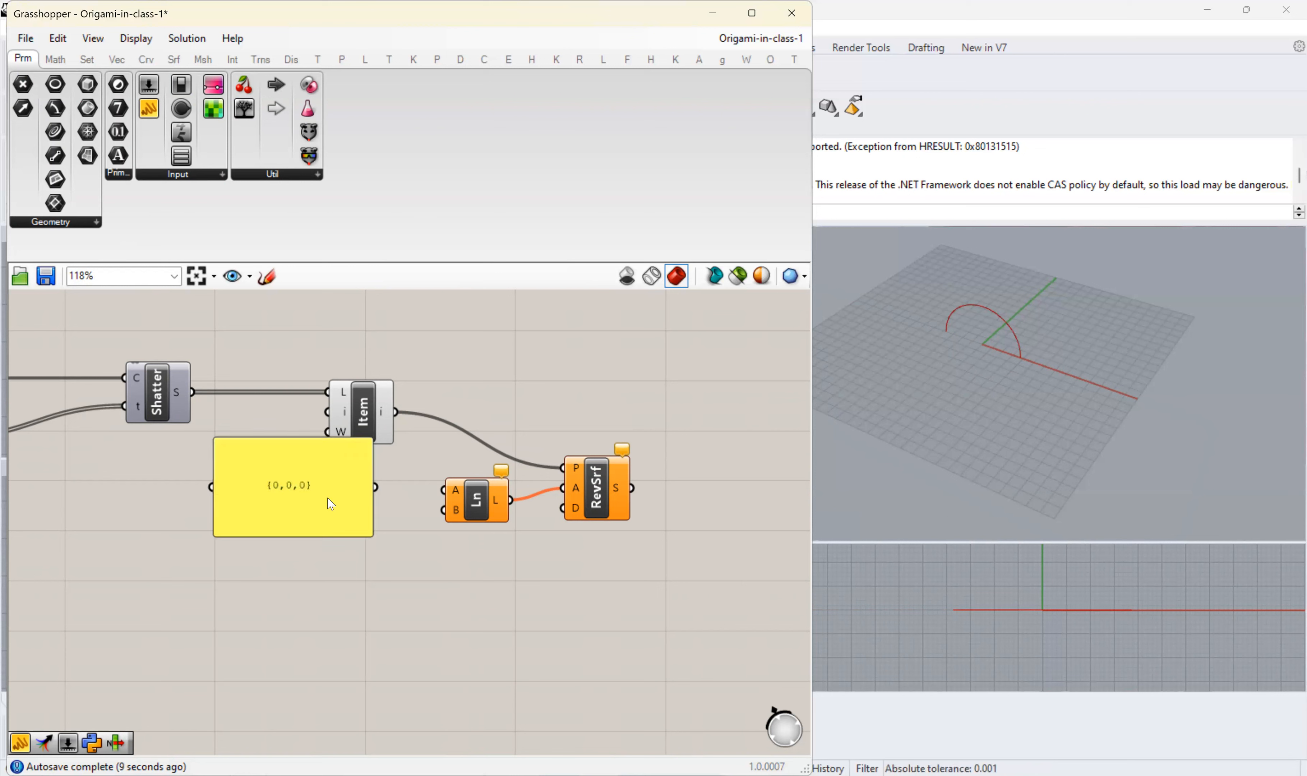
drag(376, 485, 455, 486)
drag(305, 438, 314, 499)
- Duplicate the point panel below the original, set its content to {0,0,100}, and connect it to the Line's input B
click(318, 516)
key(ctrl+c)
key(ctrl+v)
drag(316, 553, 311, 571)
double_click(311, 571)
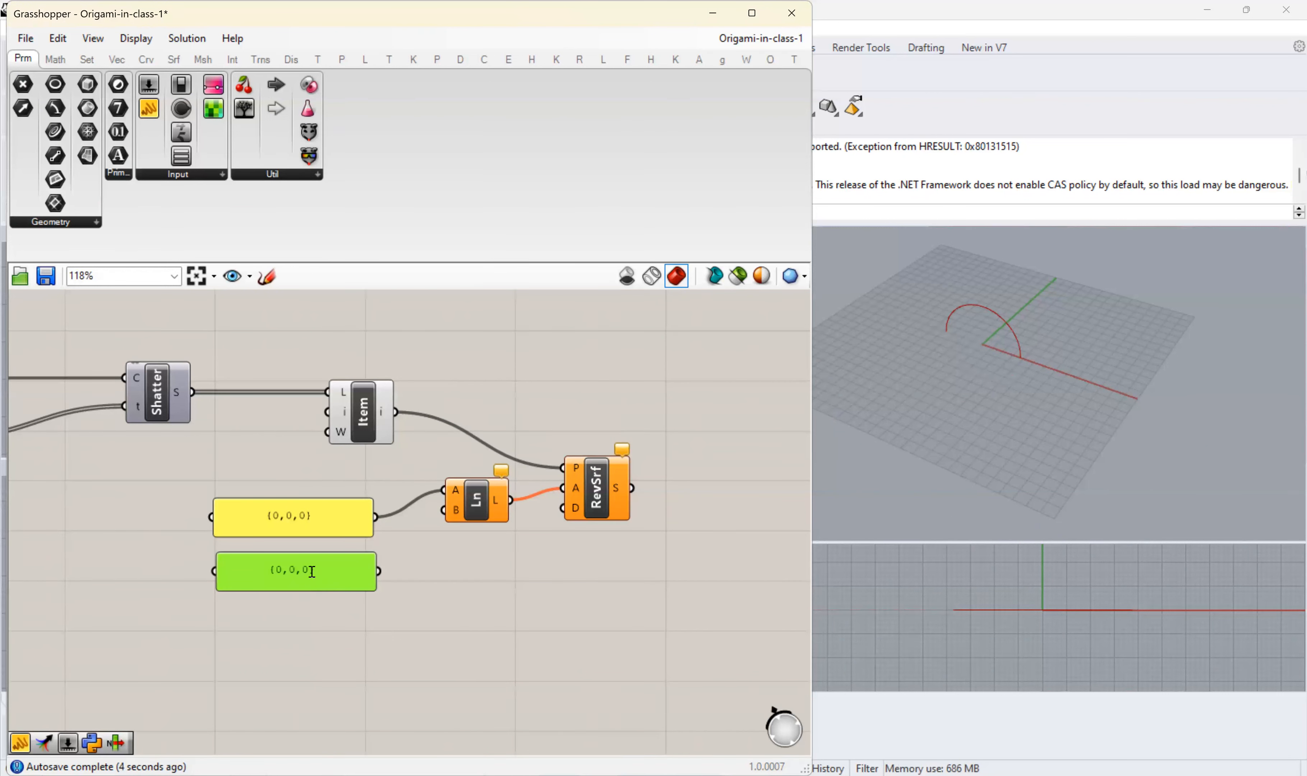
click(226, 489)
text(10)
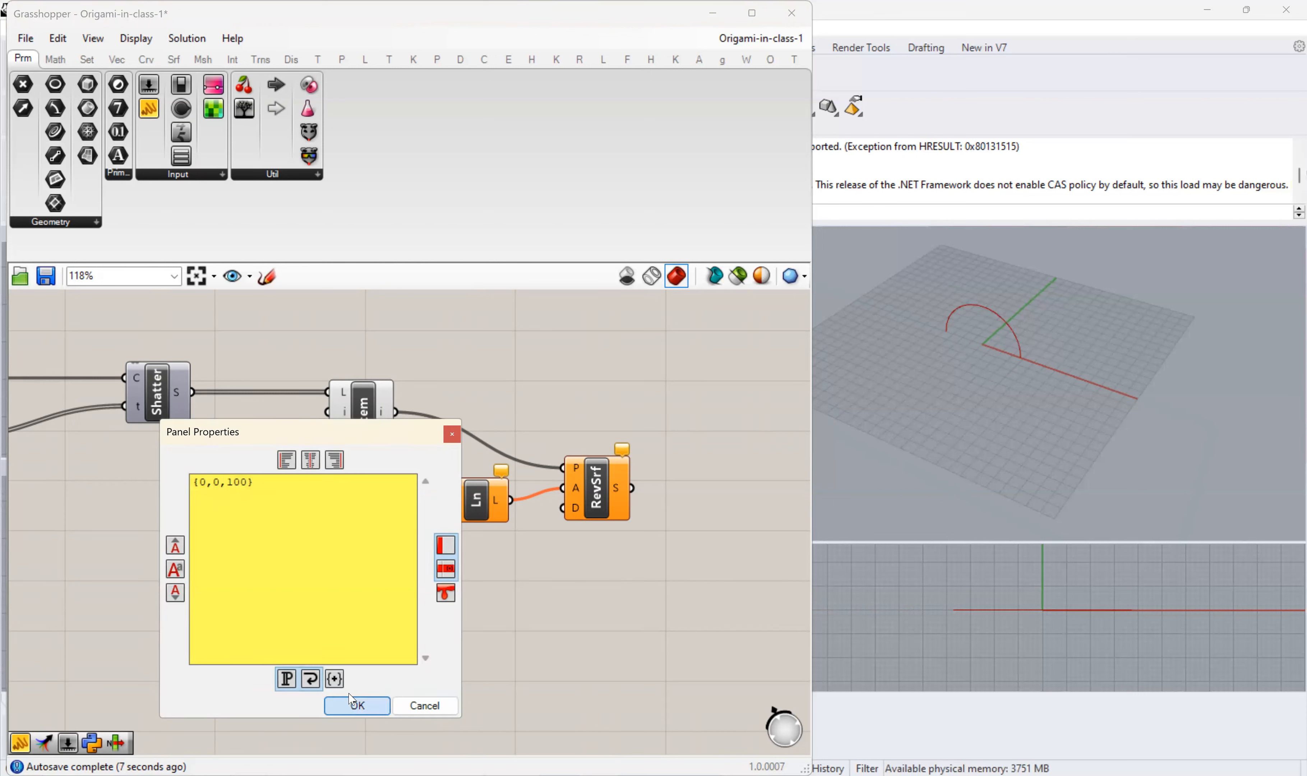
click(354, 704)
drag(422, 525, 440, 514)
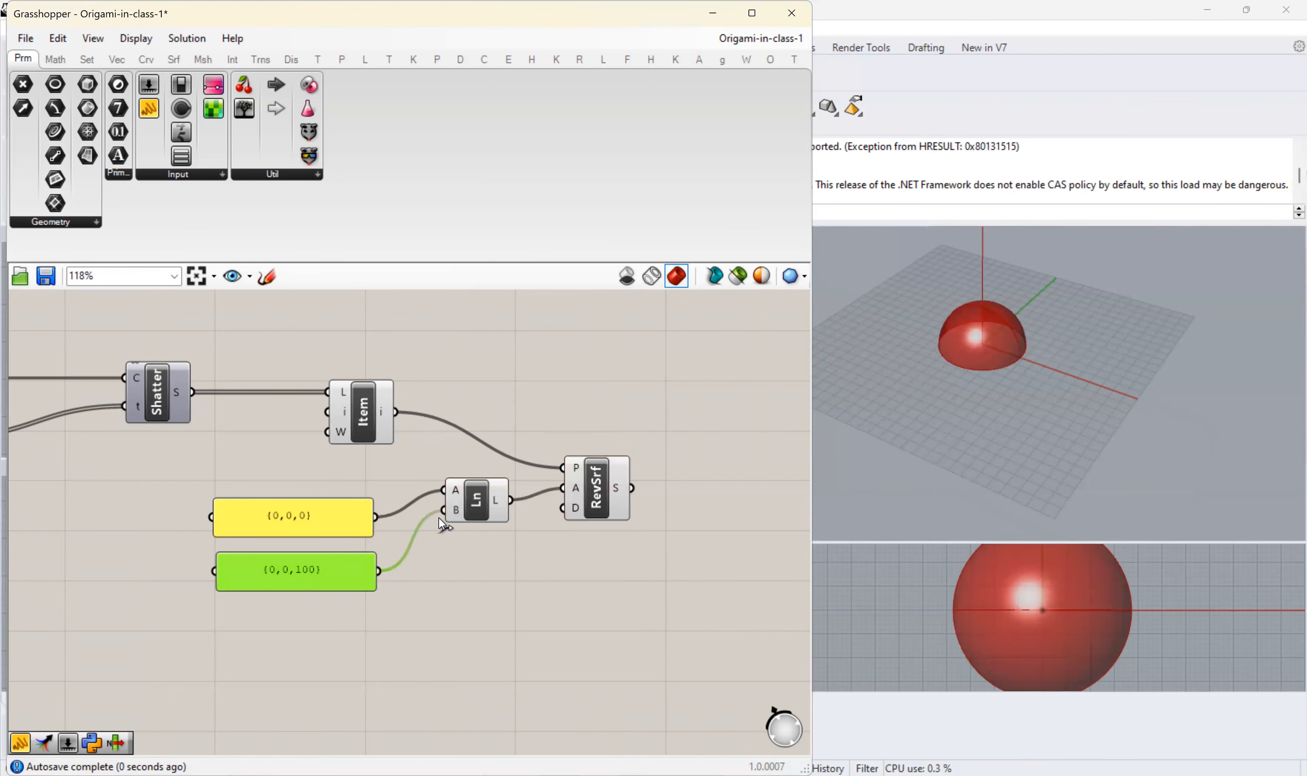
- Move the Revolution component up and to the right, and set its angle domain D to Pi
click(598, 496)
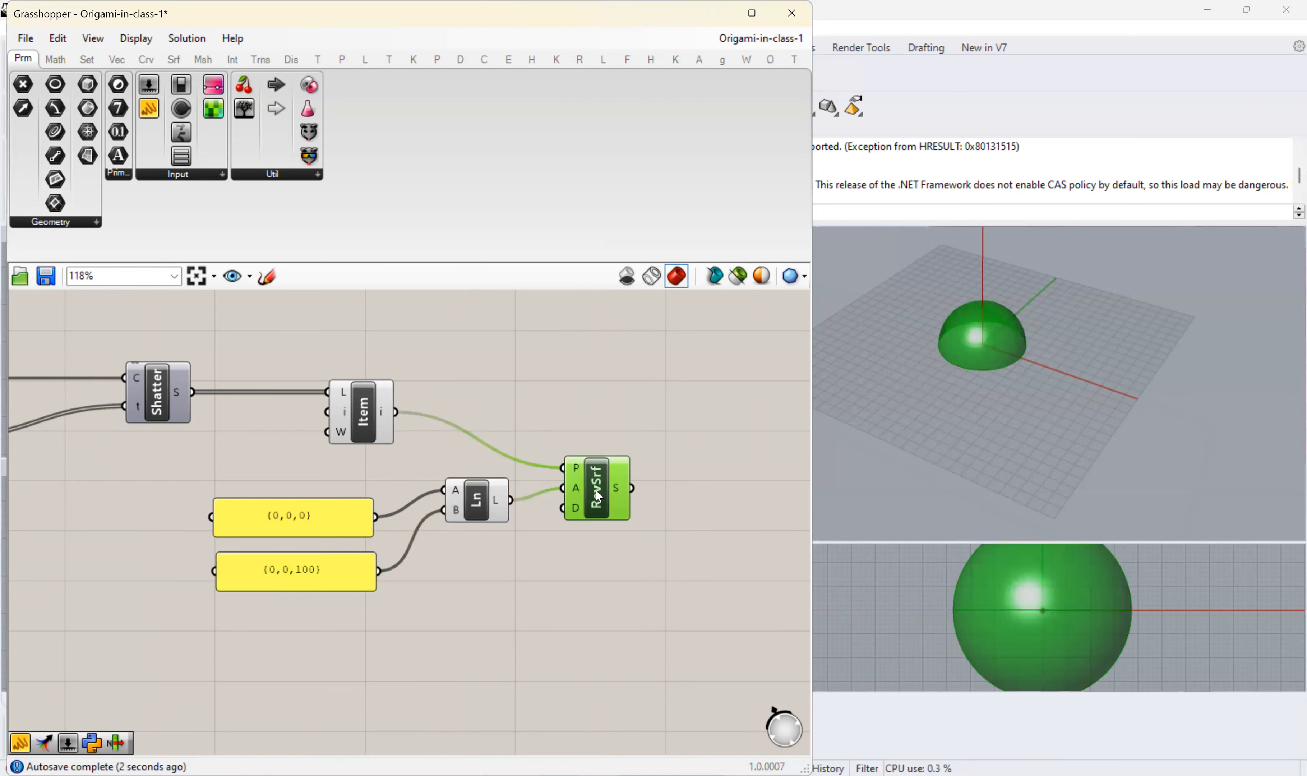
drag(617, 484, 646, 458)
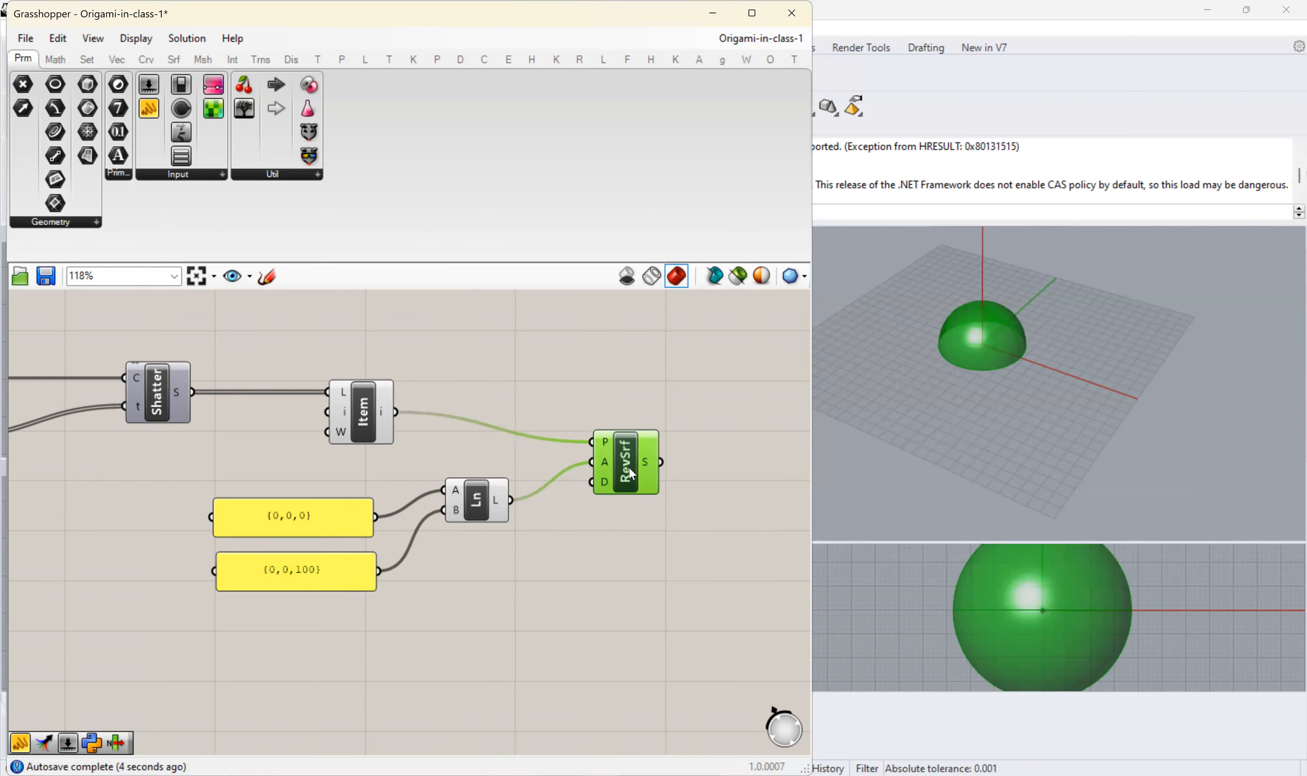
mouse_move(610, 489)
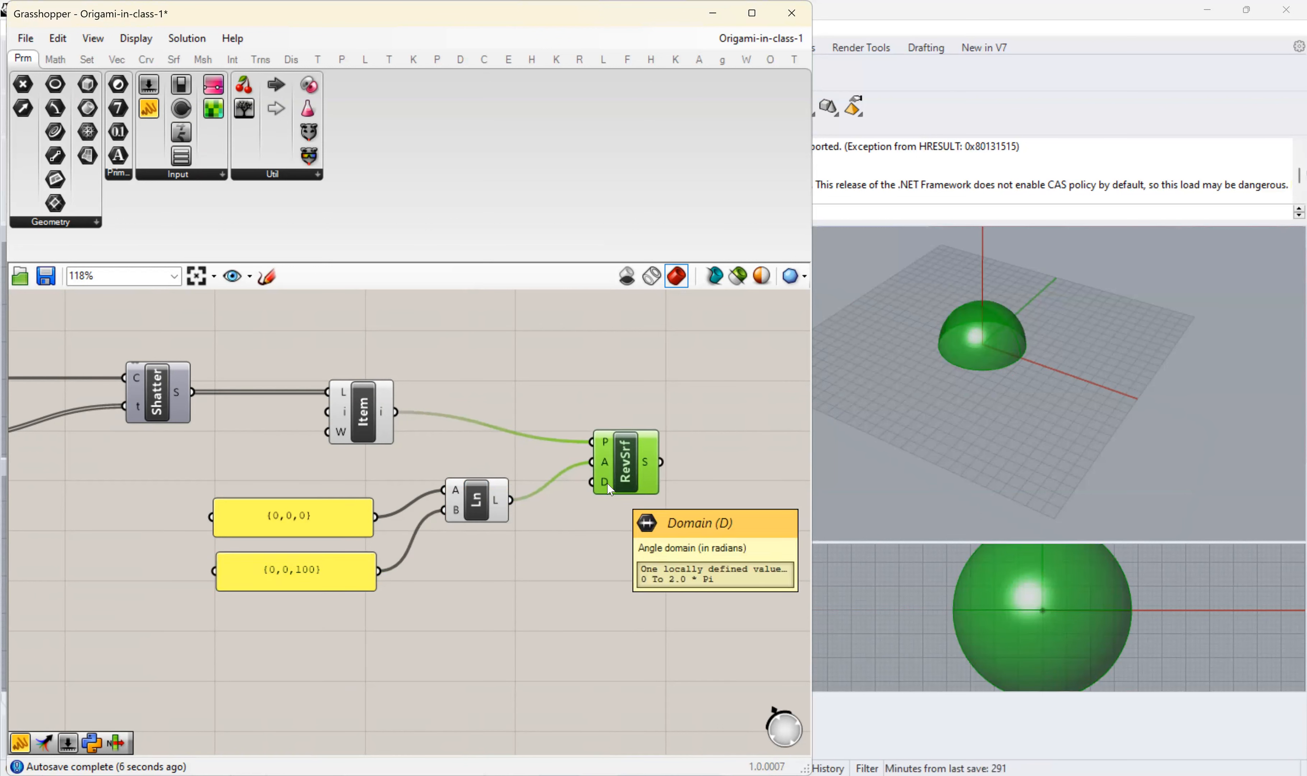
right_click(610, 490)
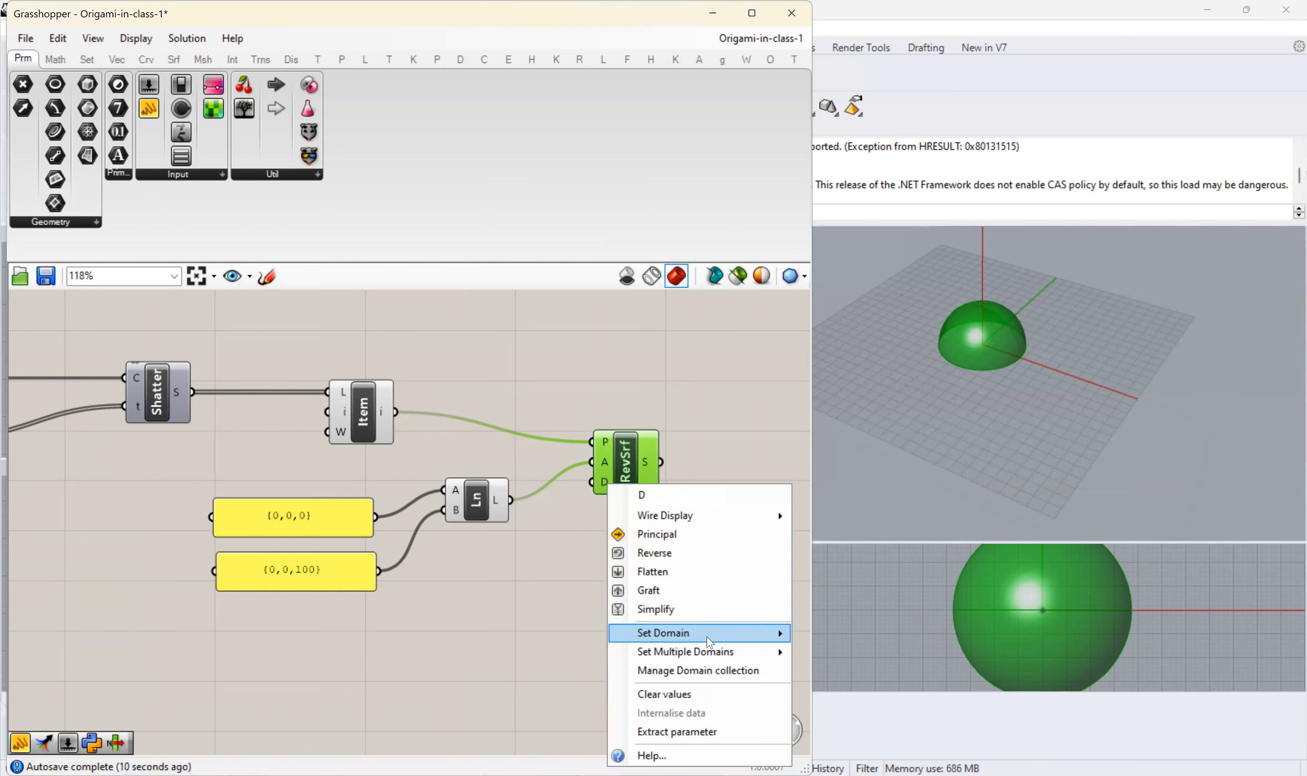
mouse_move(735, 634)
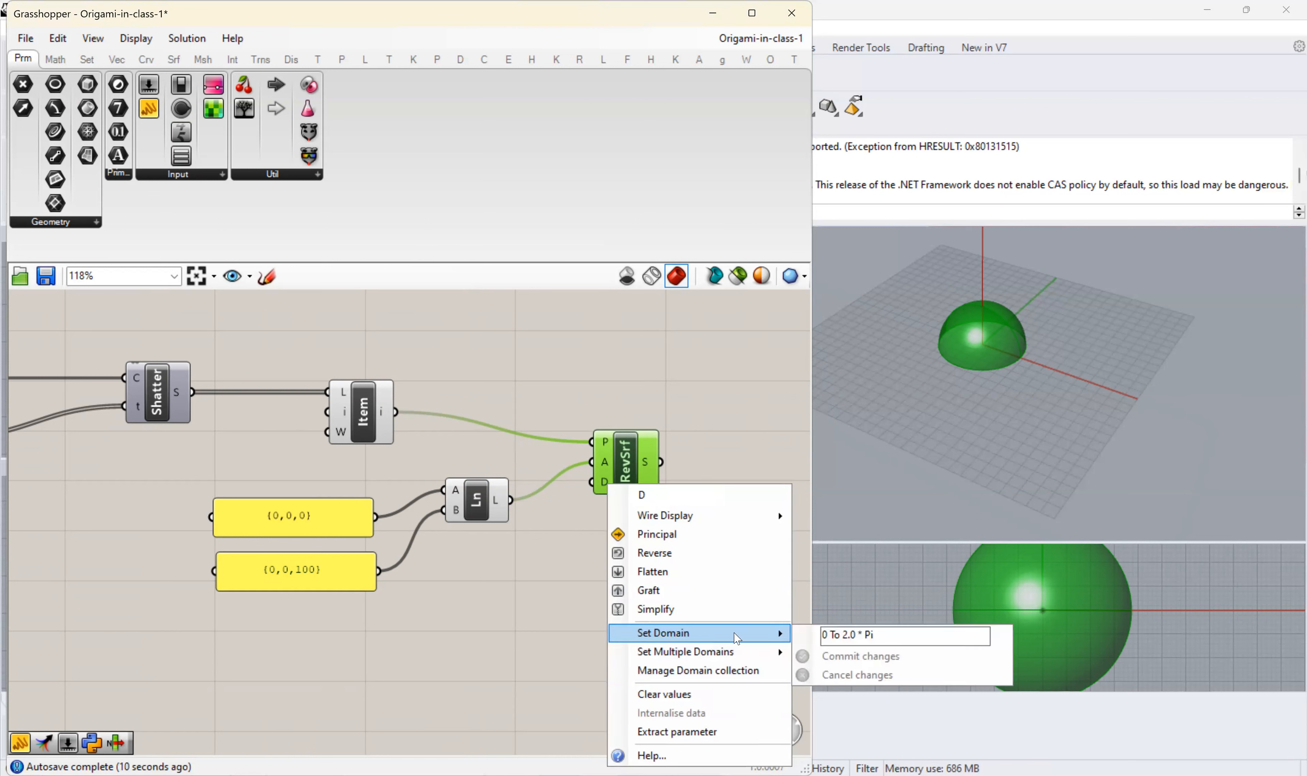
triple_click(864, 635)
text(Pi)
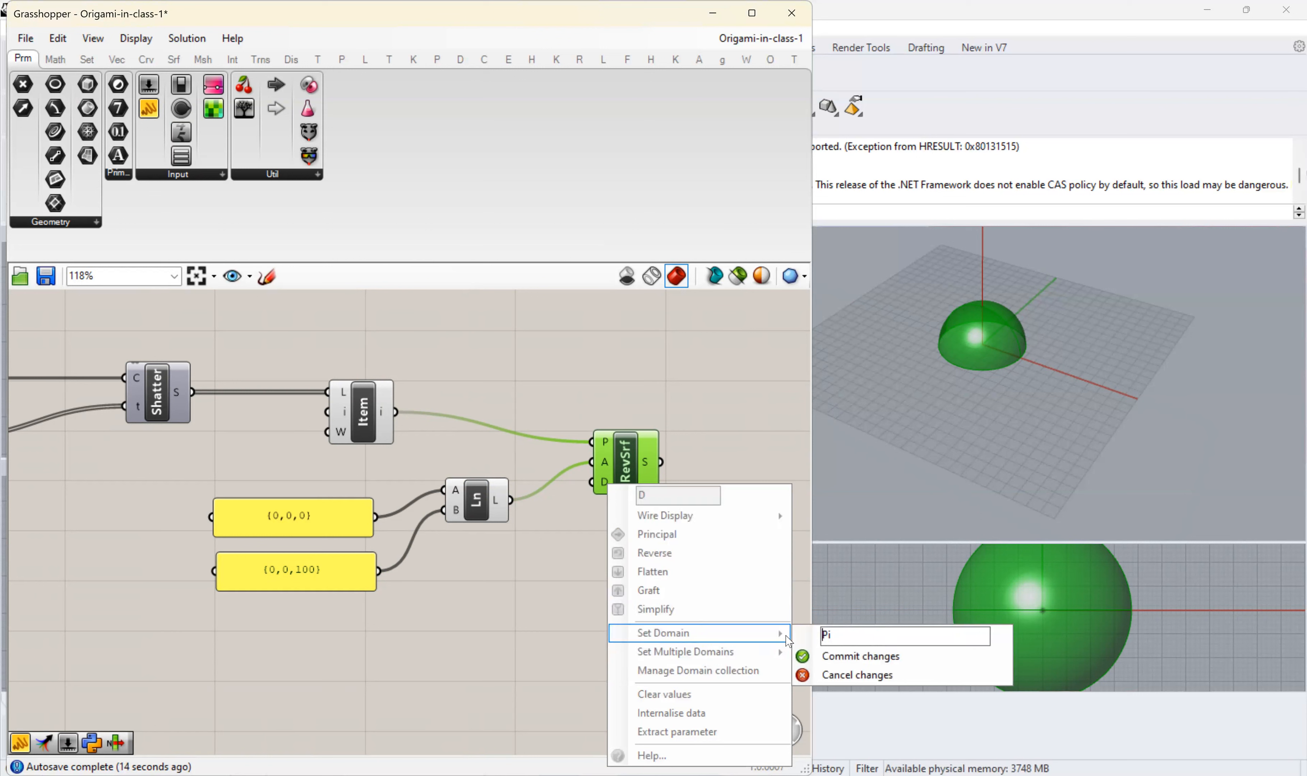
click(810, 667)
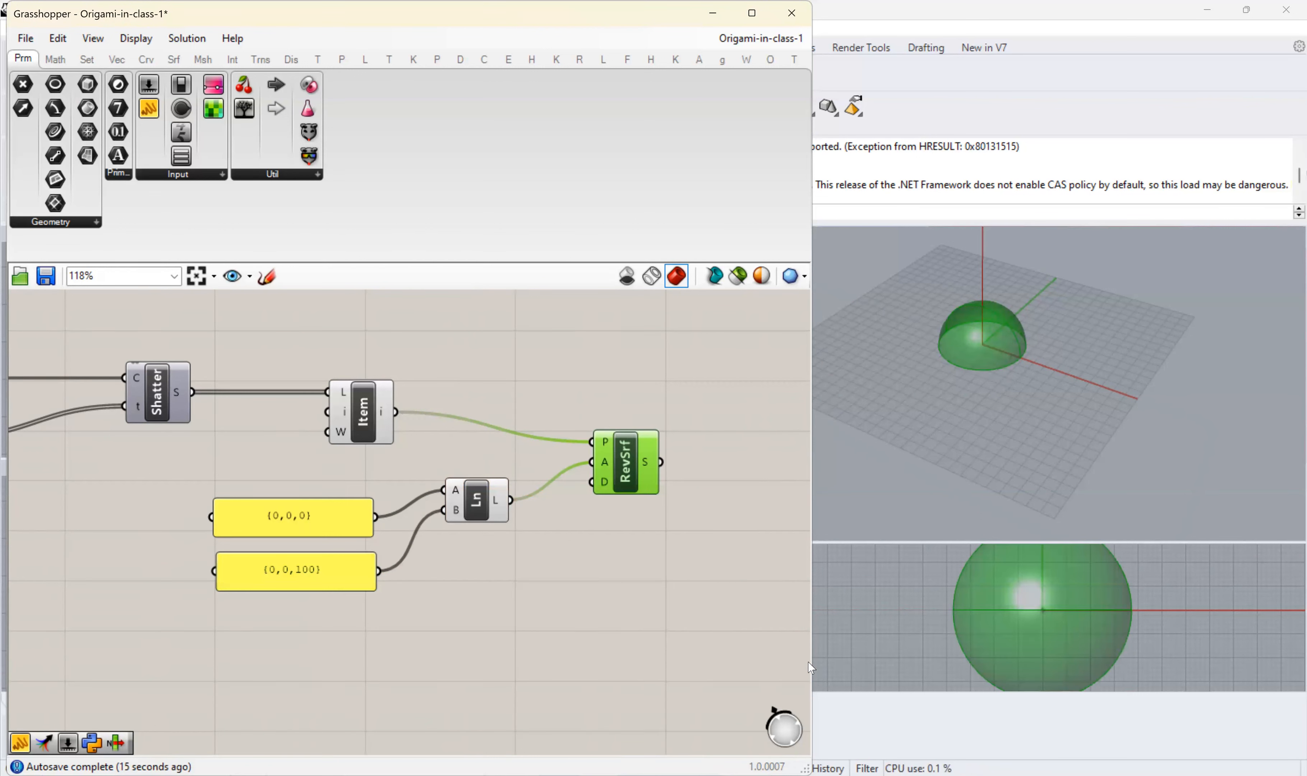
right_drag(988, 404, 974, 460)
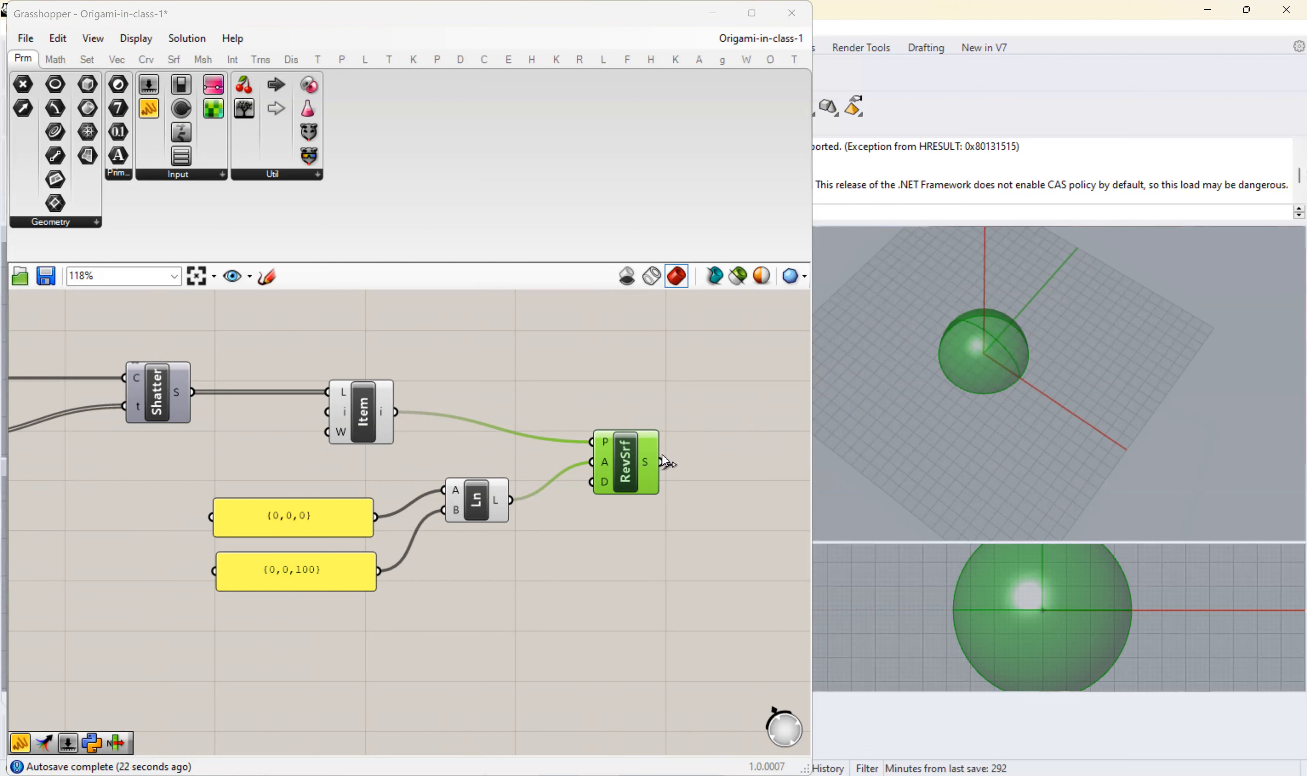
- Turn off the preview of the List Item and Line components
drag(546, 583, 294, 356)
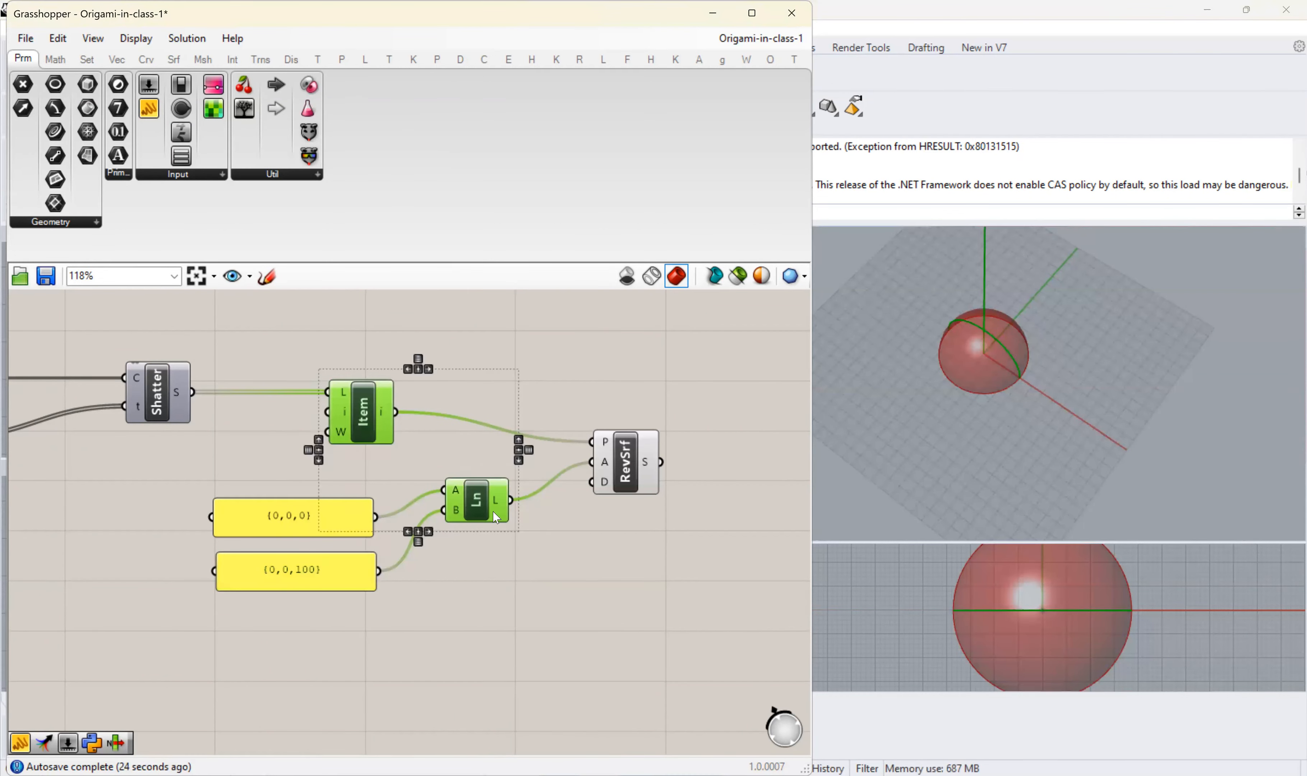
middle_click(463, 449)
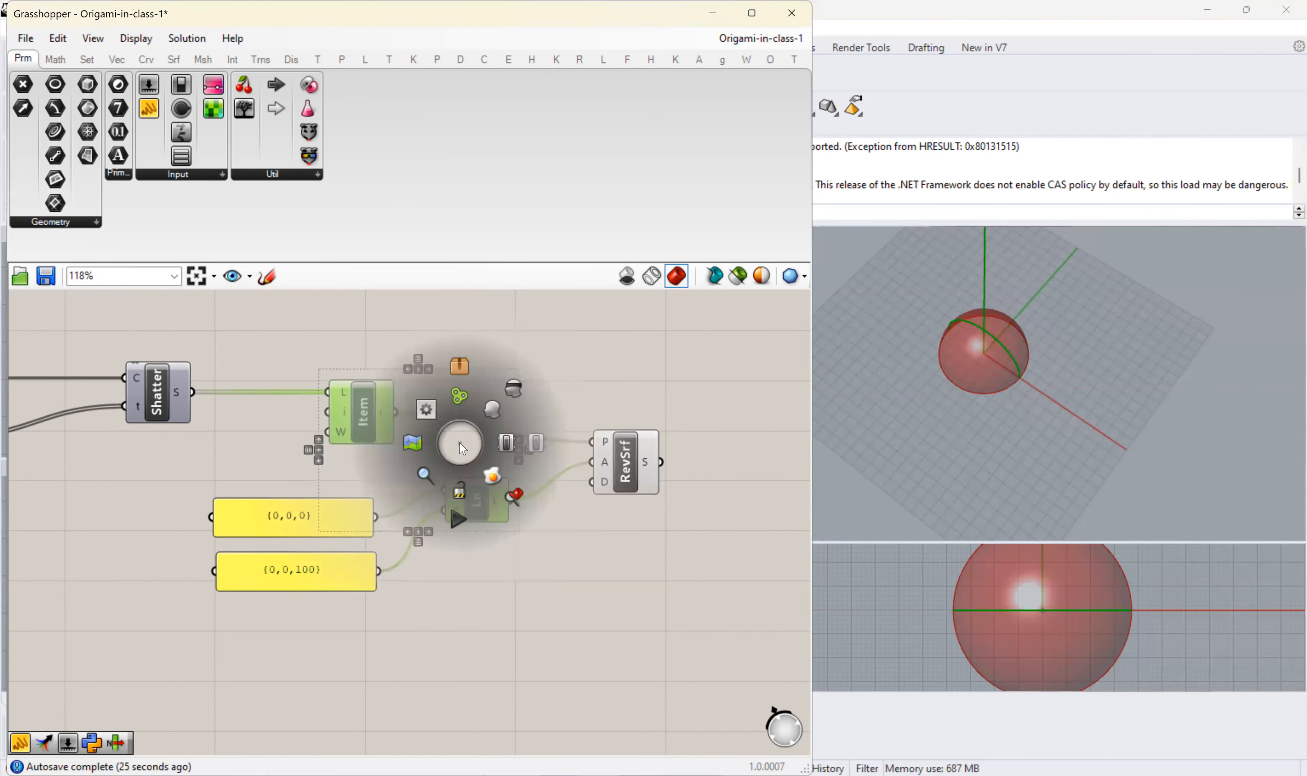
click(514, 388)
click(671, 531)
- Shift the Revolution component slightly upward and group all components of the circle-and-revolve definition below the blue group
drag(637, 465, 632, 428)
scroll(637, 493, down, 3)
right_drag(942, 473, 904, 443)
scroll(670, 483, down, 2)
drag(229, 427, 708, 571)
right_click(460, 502)
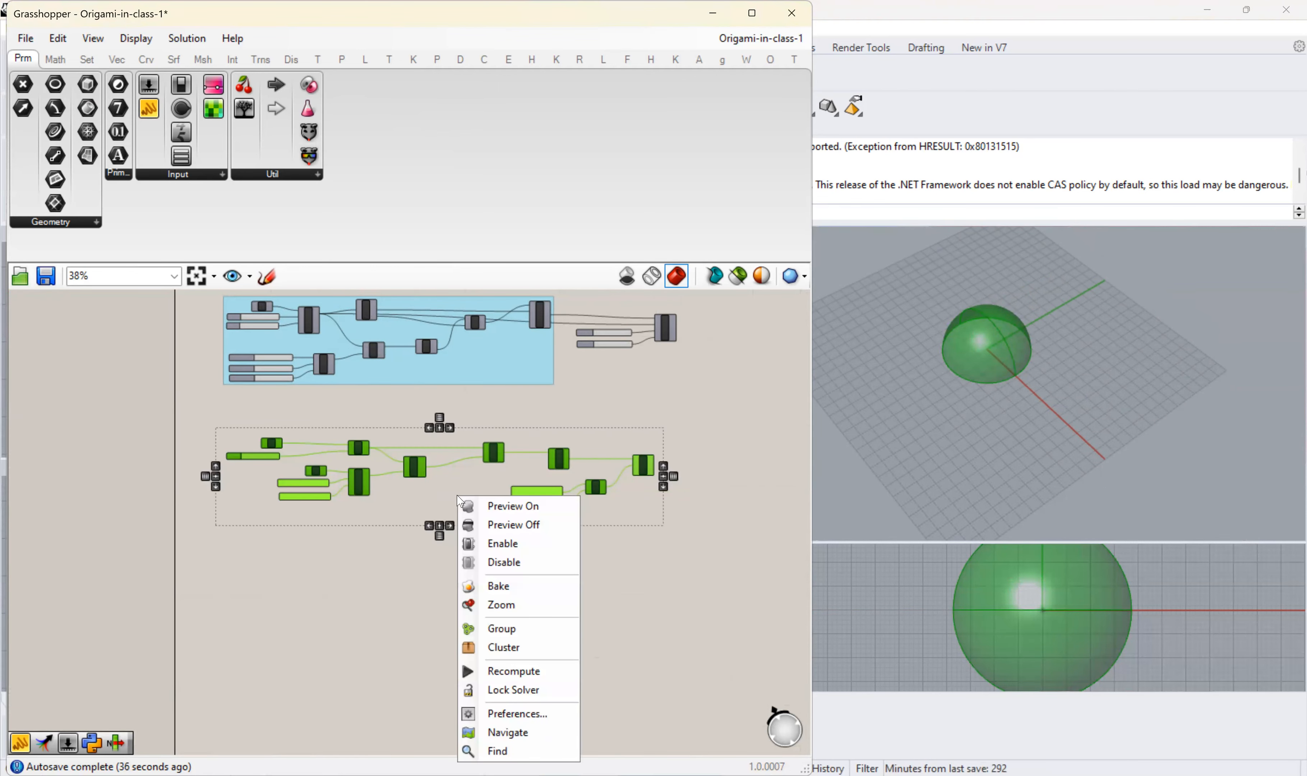
click(496, 627)
- Name the new group "Creating a sphere by revolving an arch"
right_click(484, 495)
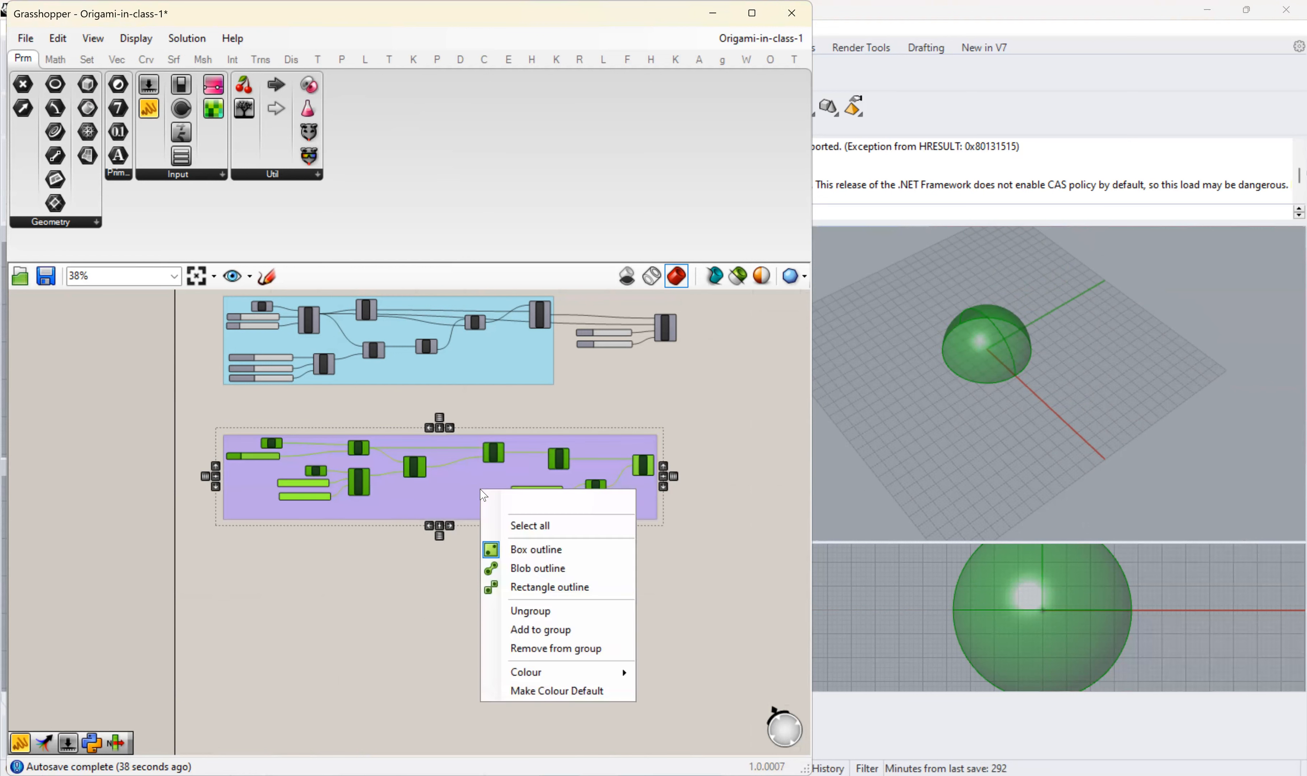
text(Creating a sphere)
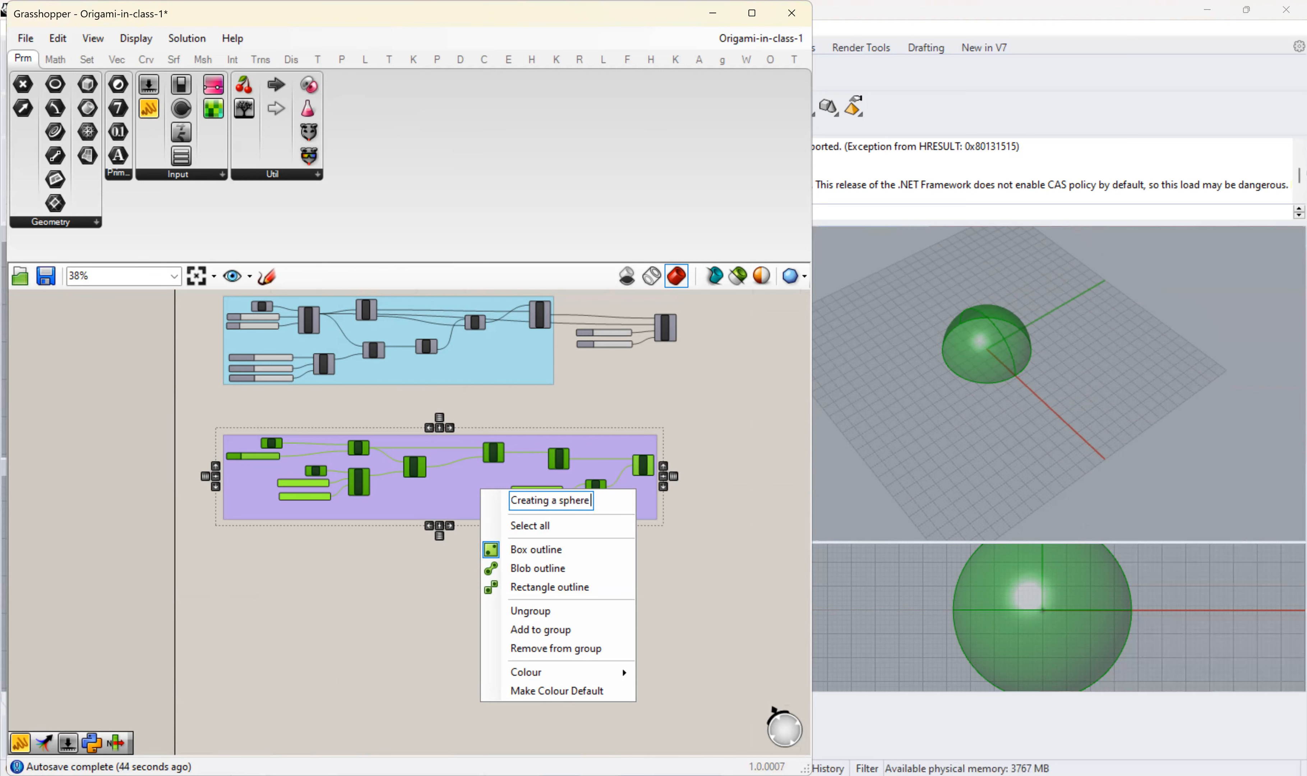
text( by revolv)
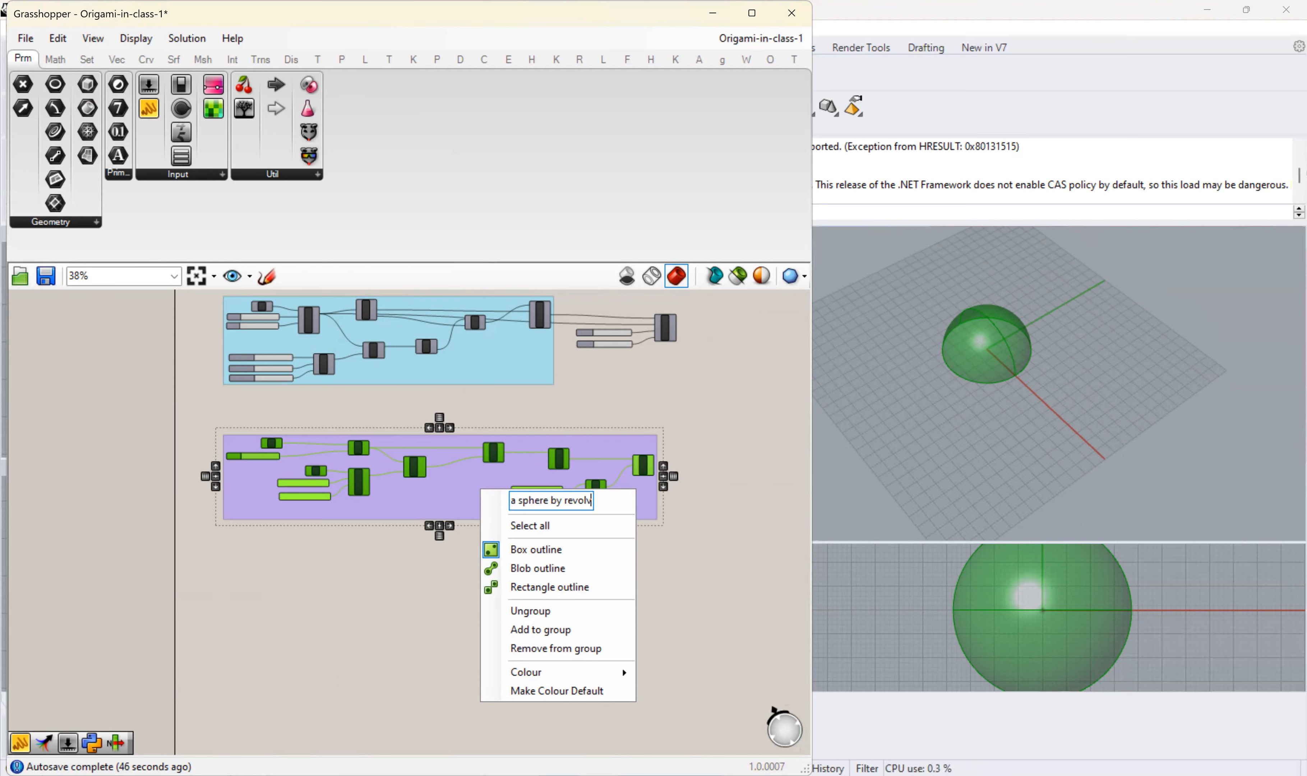
text(ing an arch)
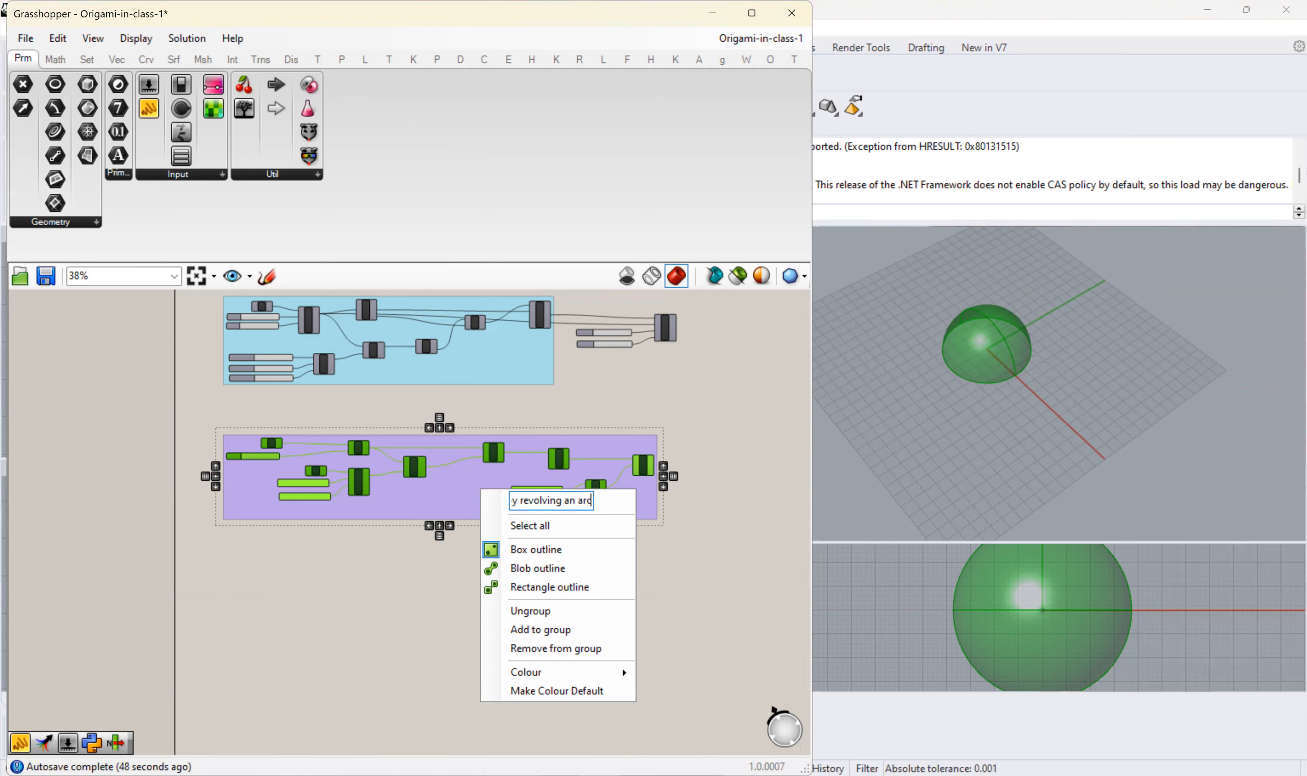
key(Return)
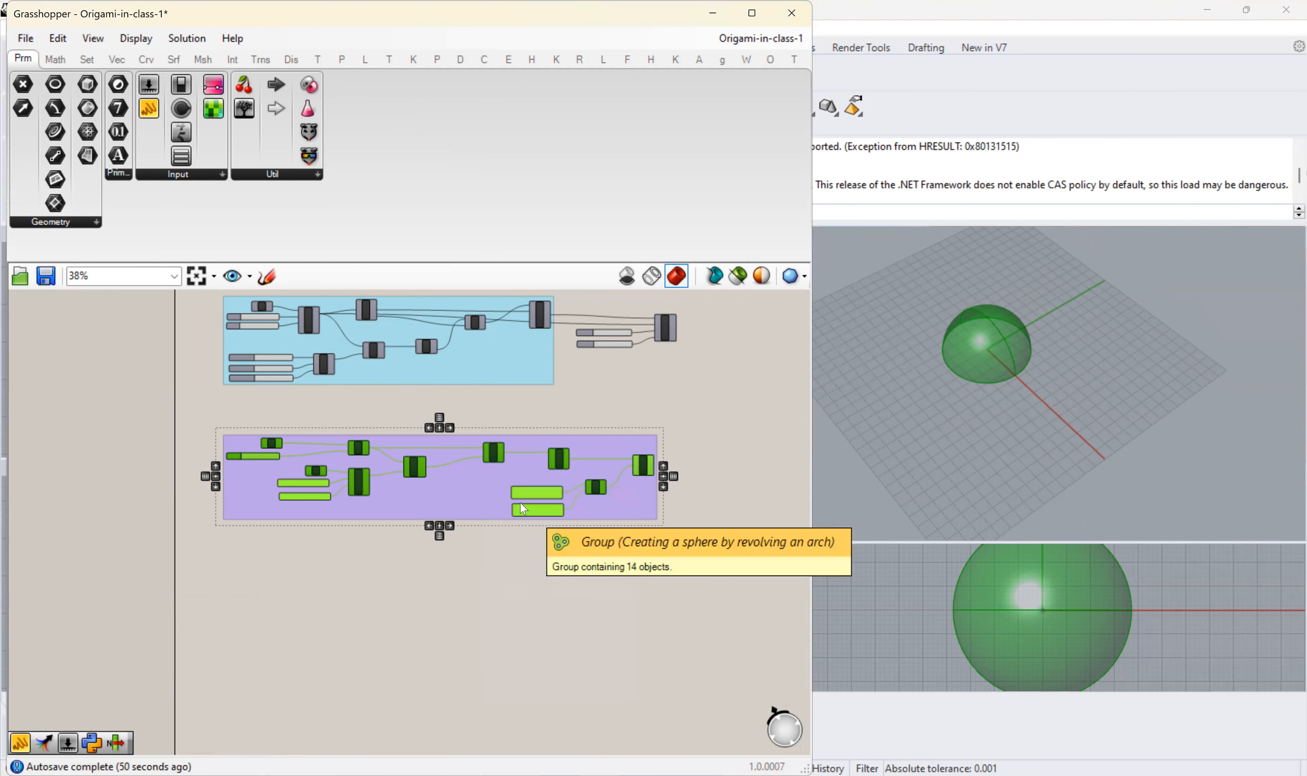
- Place a Sphere component from the surface primitives on the empty canvas below the named group
scroll(424, 418, up, 5)
scroll(465, 417, down, 5)
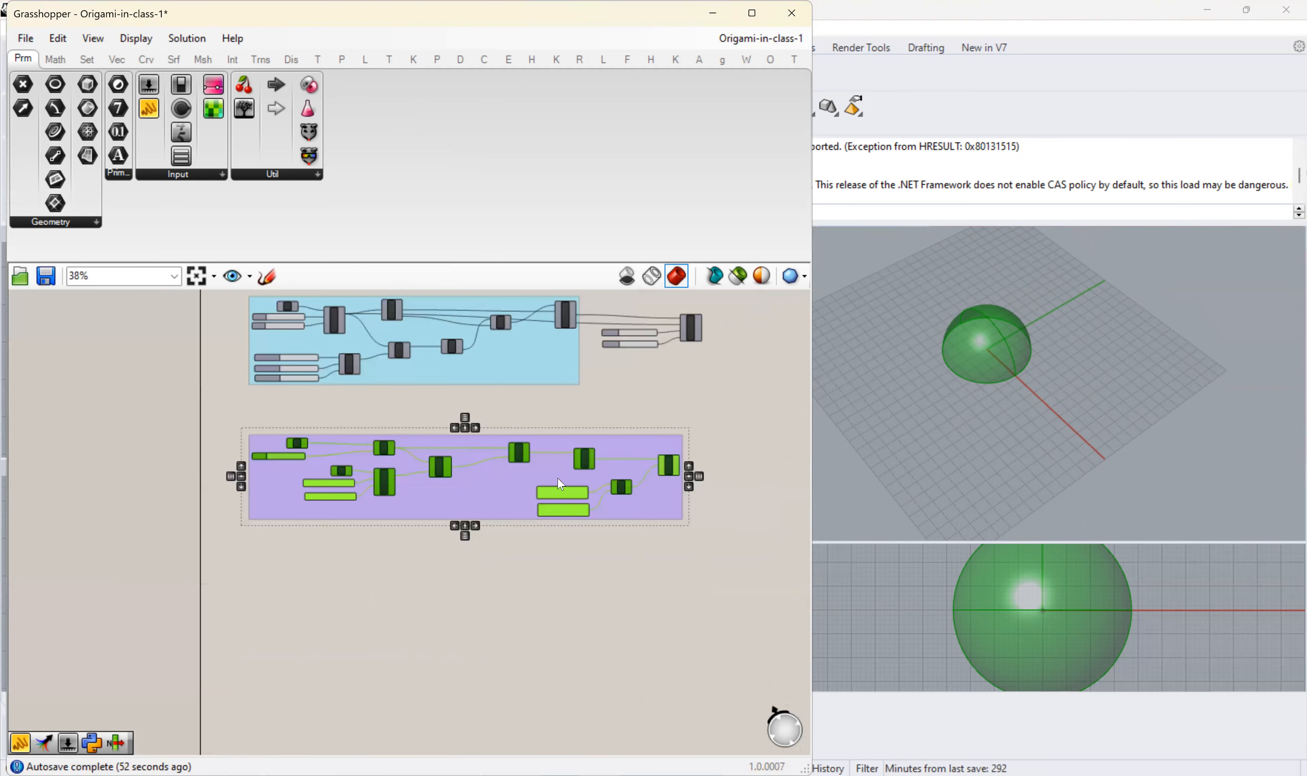
scroll(424, 584, up, 3)
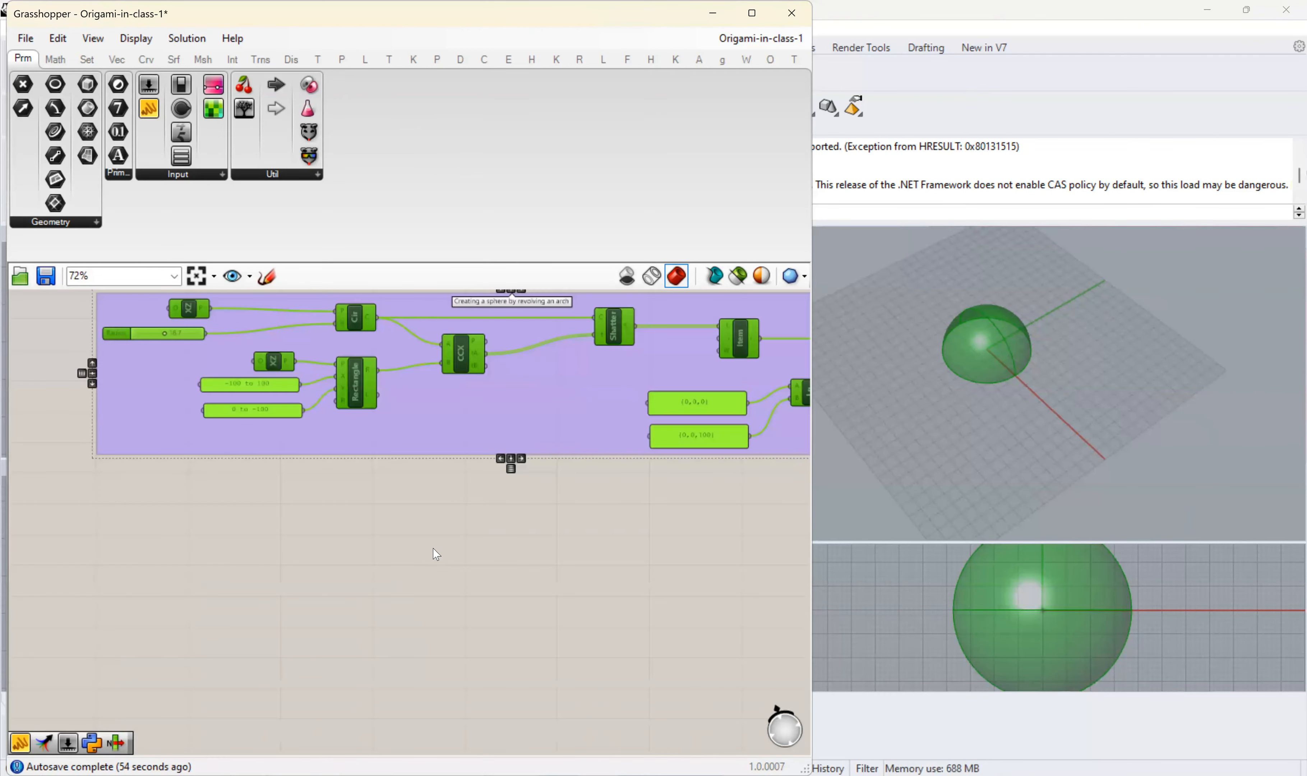
scroll(321, 582, down, 2)
right_drag(321, 580, 338, 542)
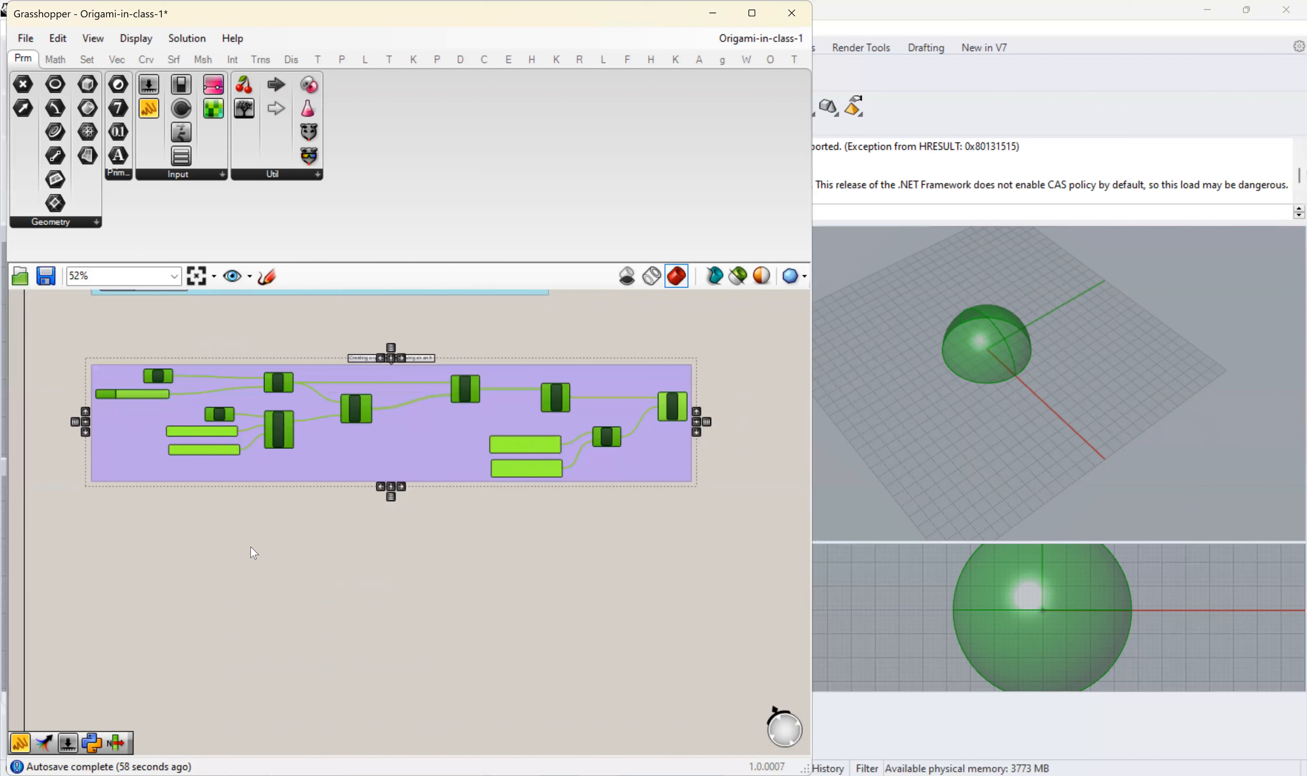
click(174, 59)
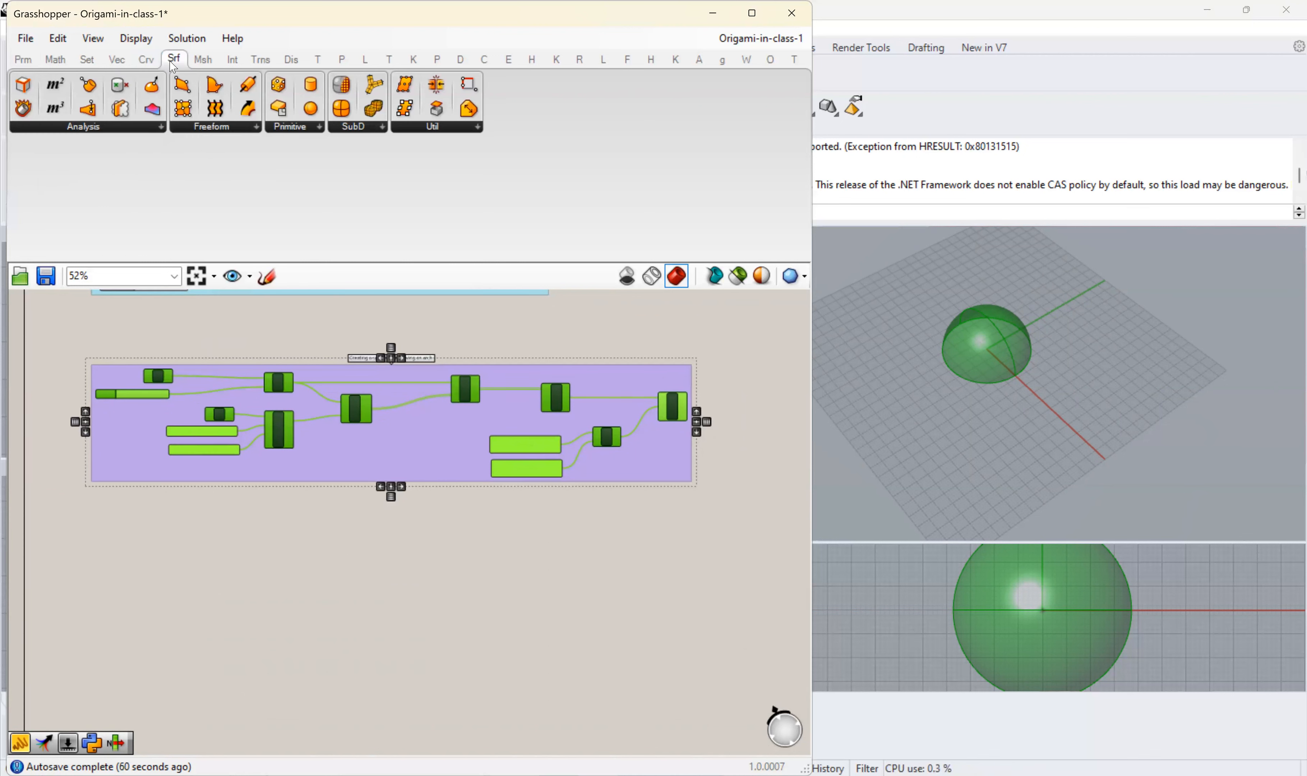
click(306, 128)
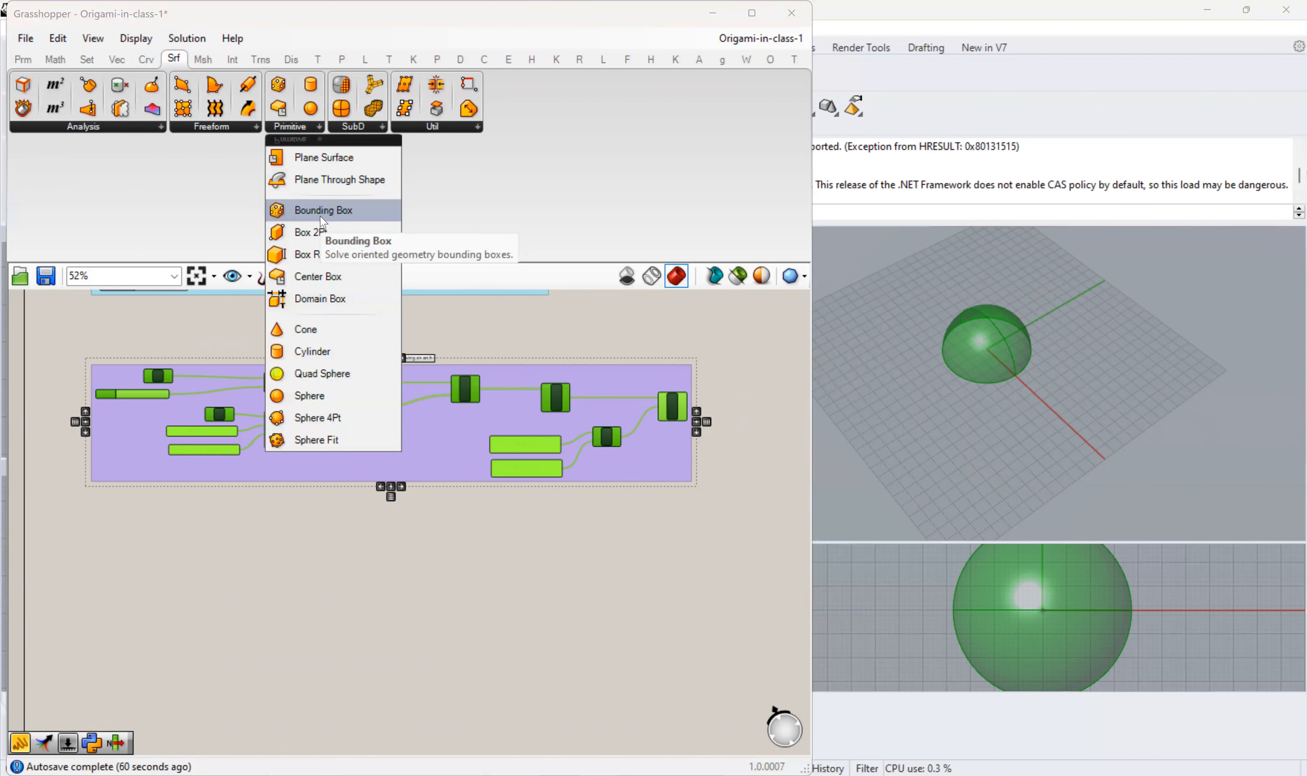
drag(305, 384, 224, 581)
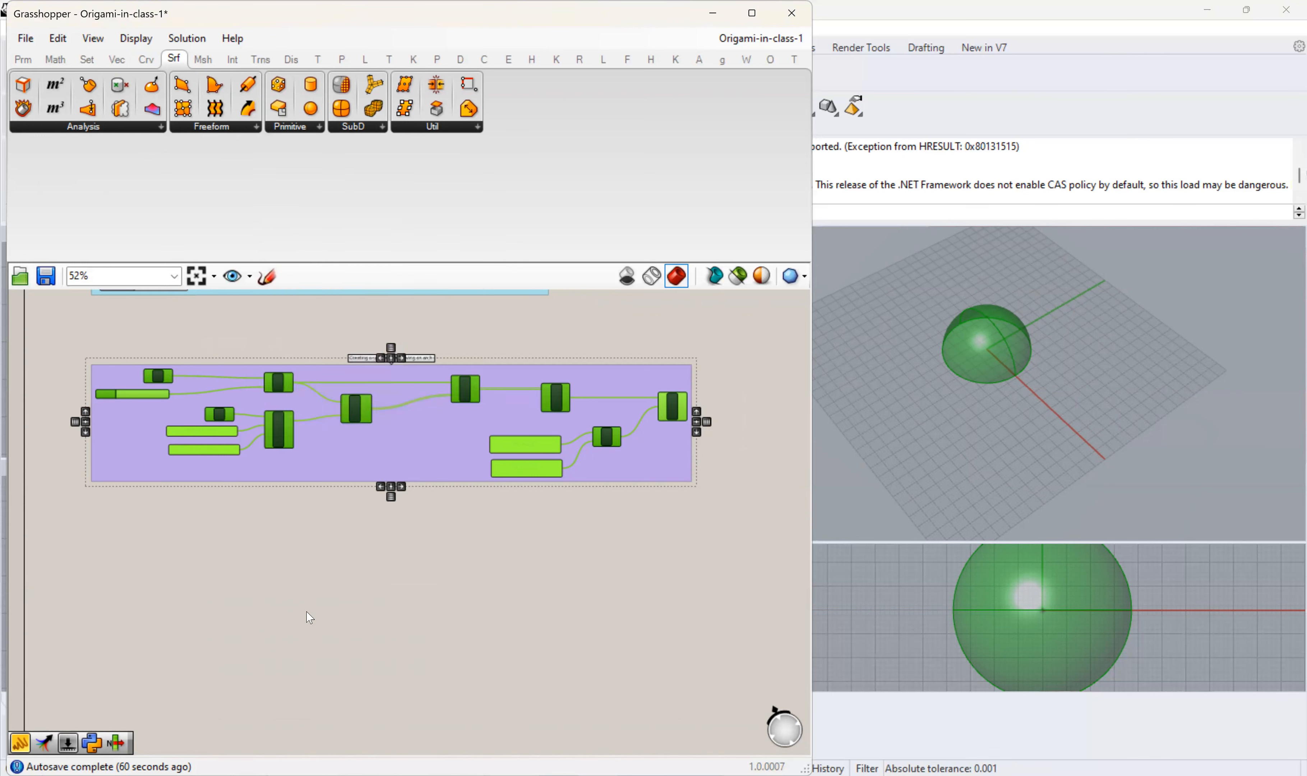
right_drag(222, 583, 318, 472)
scroll(316, 470, up, 4)
scroll(319, 476, up, 3)
click(318, 472)
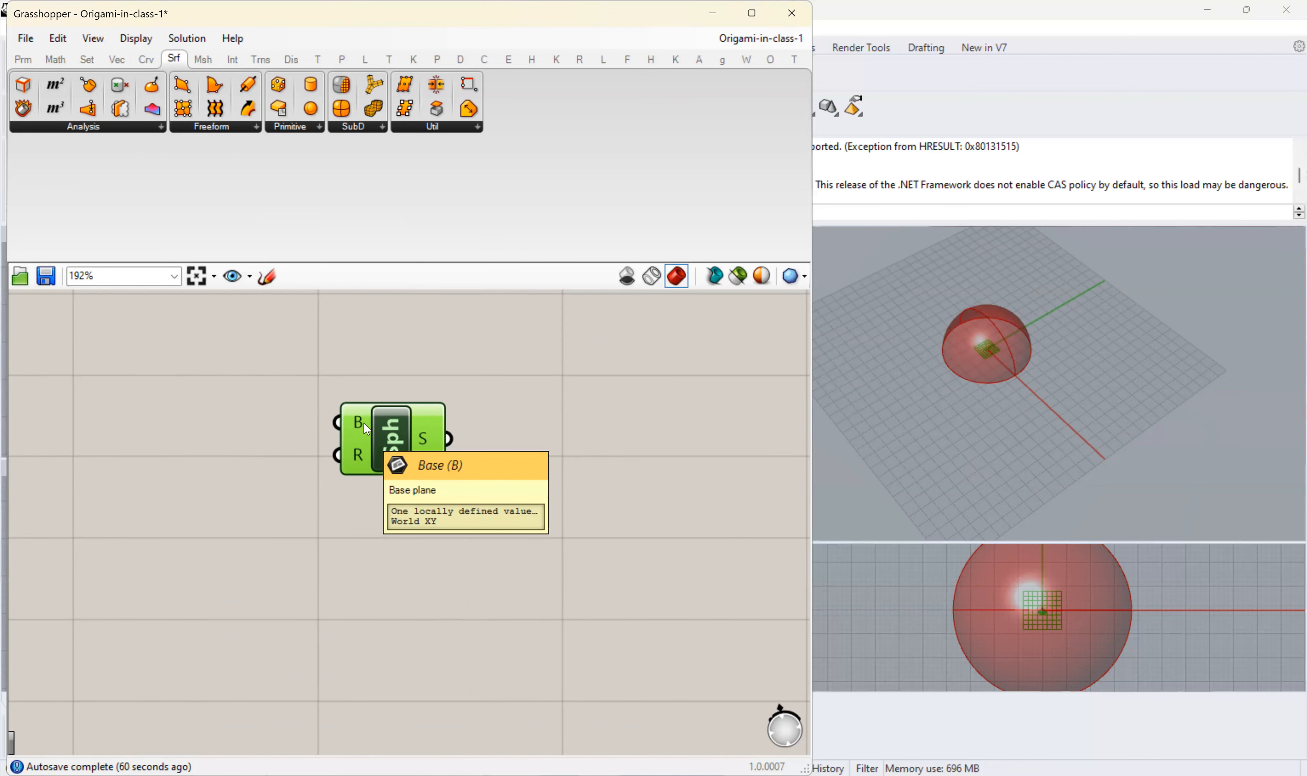
- Turn off the preview of the Revolution component
scroll(485, 460, down, 5)
right_click(595, 361)
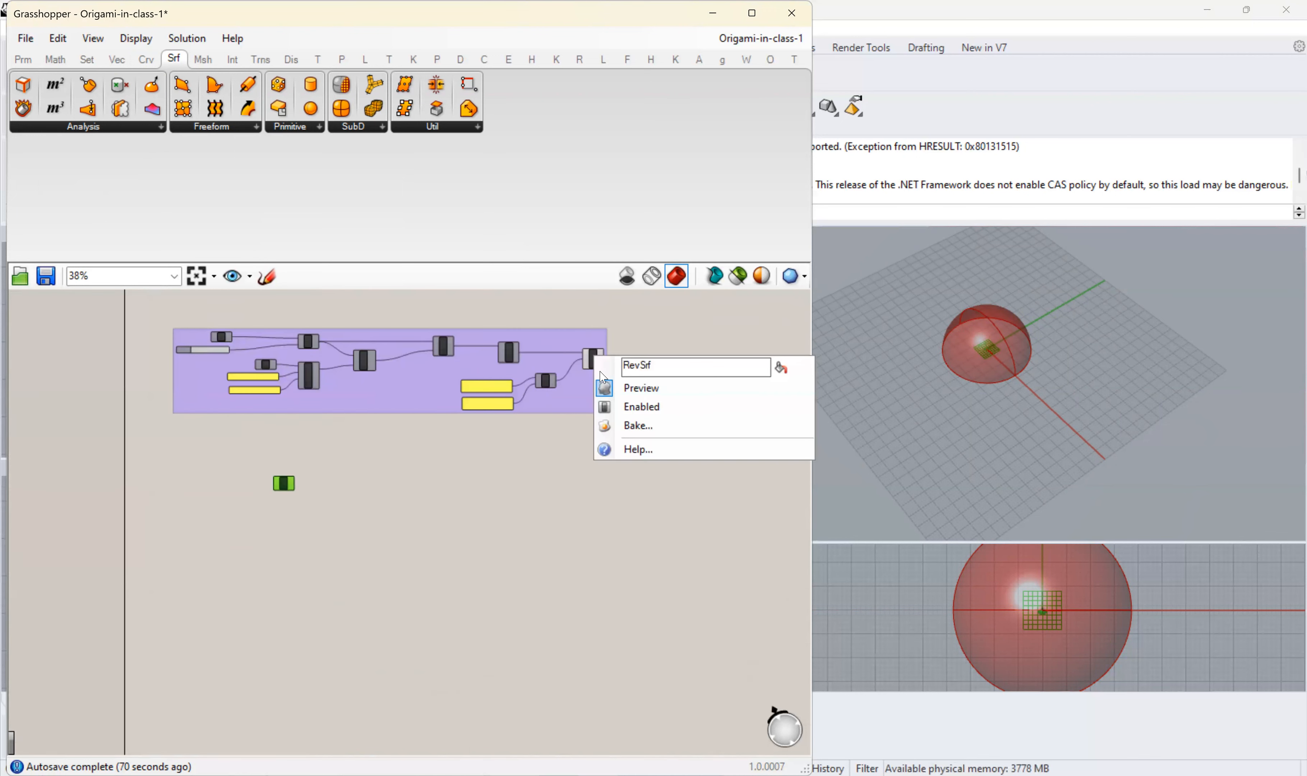
click(636, 386)
- Add an XY Plane component by searching for "xy" and connect its output to the Sphere's base input B
scroll(392, 427, up, 1)
scroll(392, 427, up, 6)
click(357, 456)
double_click(357, 456)
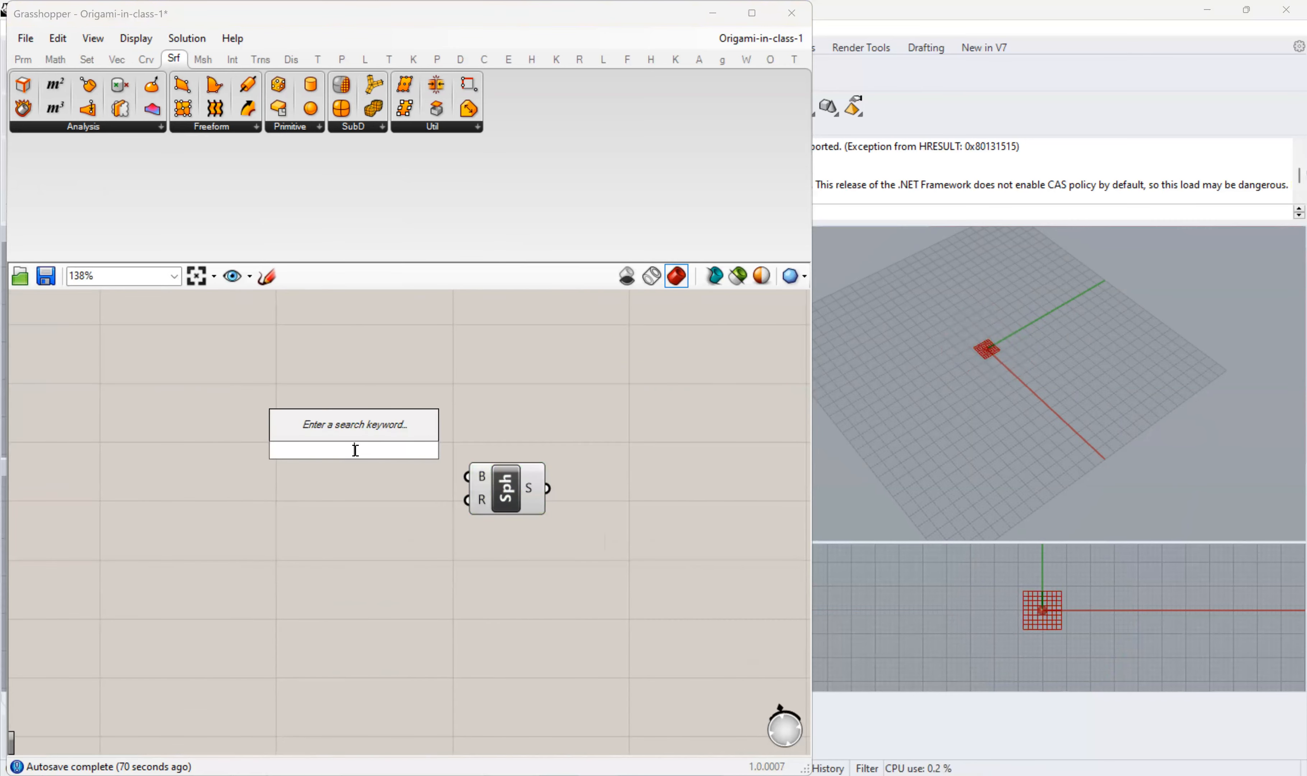
mouse_move(488, 483)
text(xy)
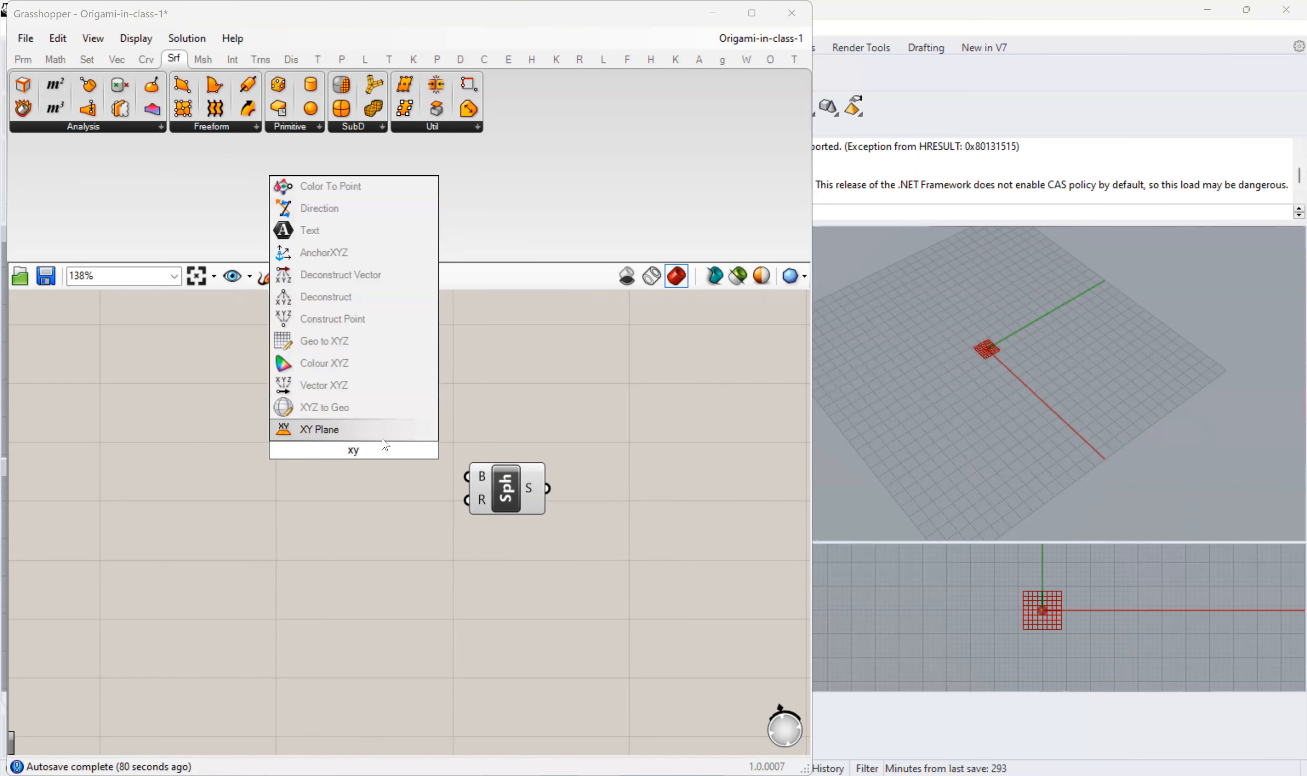
click(340, 430)
- Add a number slider with "1<40", set it to 19, and connect it to the Sphere's radius input R
mouse_move(486, 507)
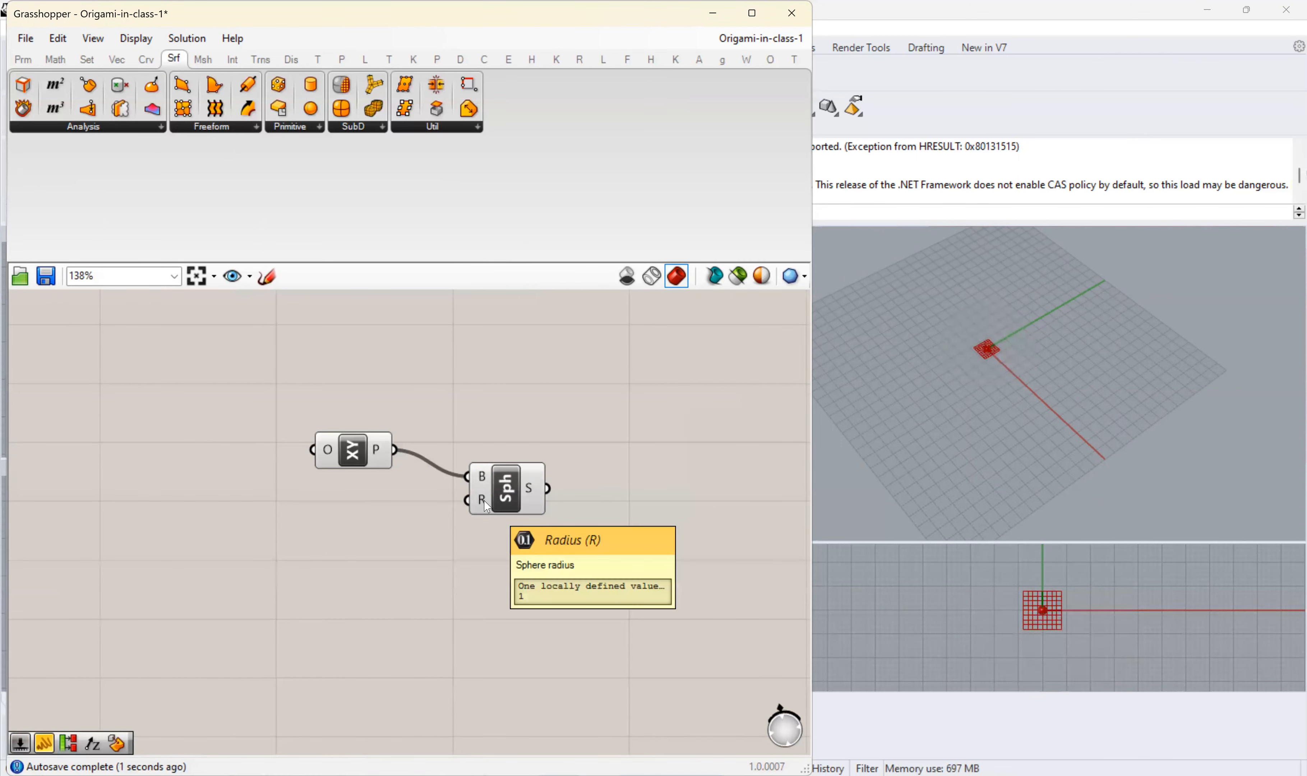
double_click(363, 542)
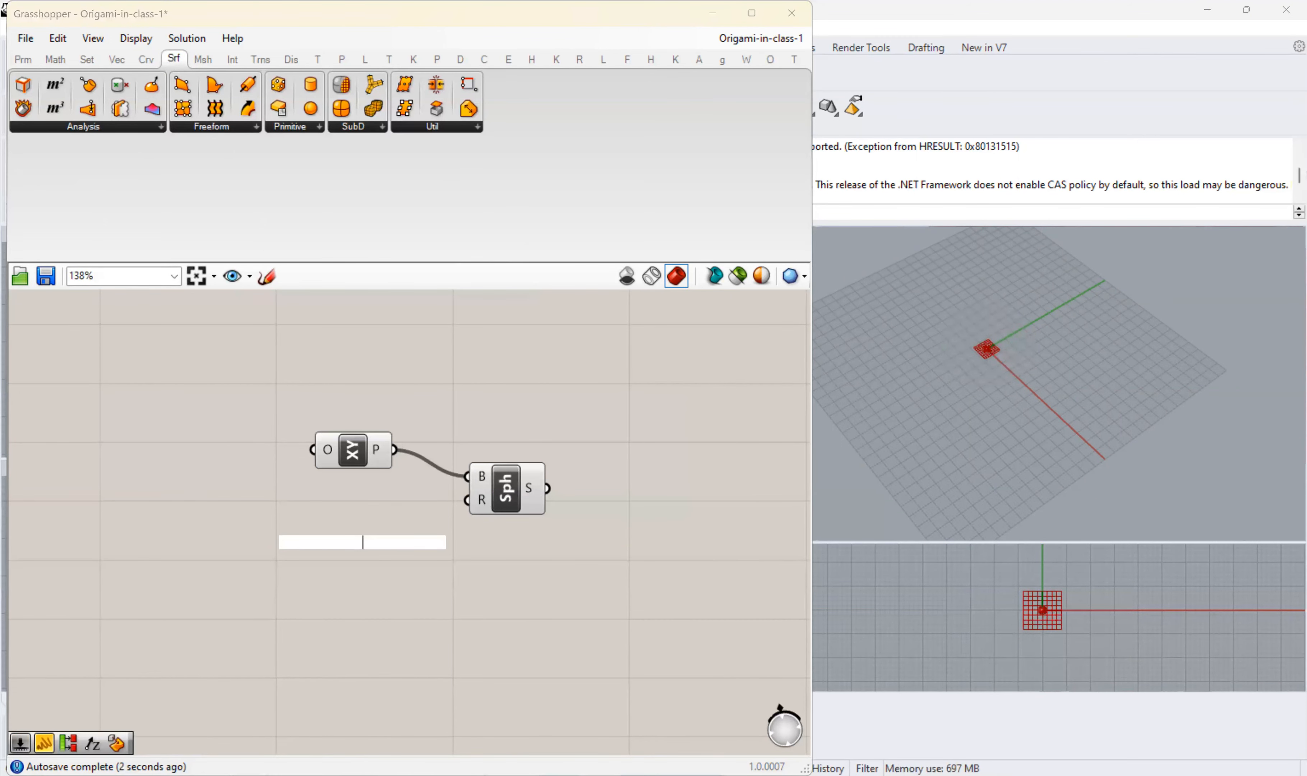
text(1<40)
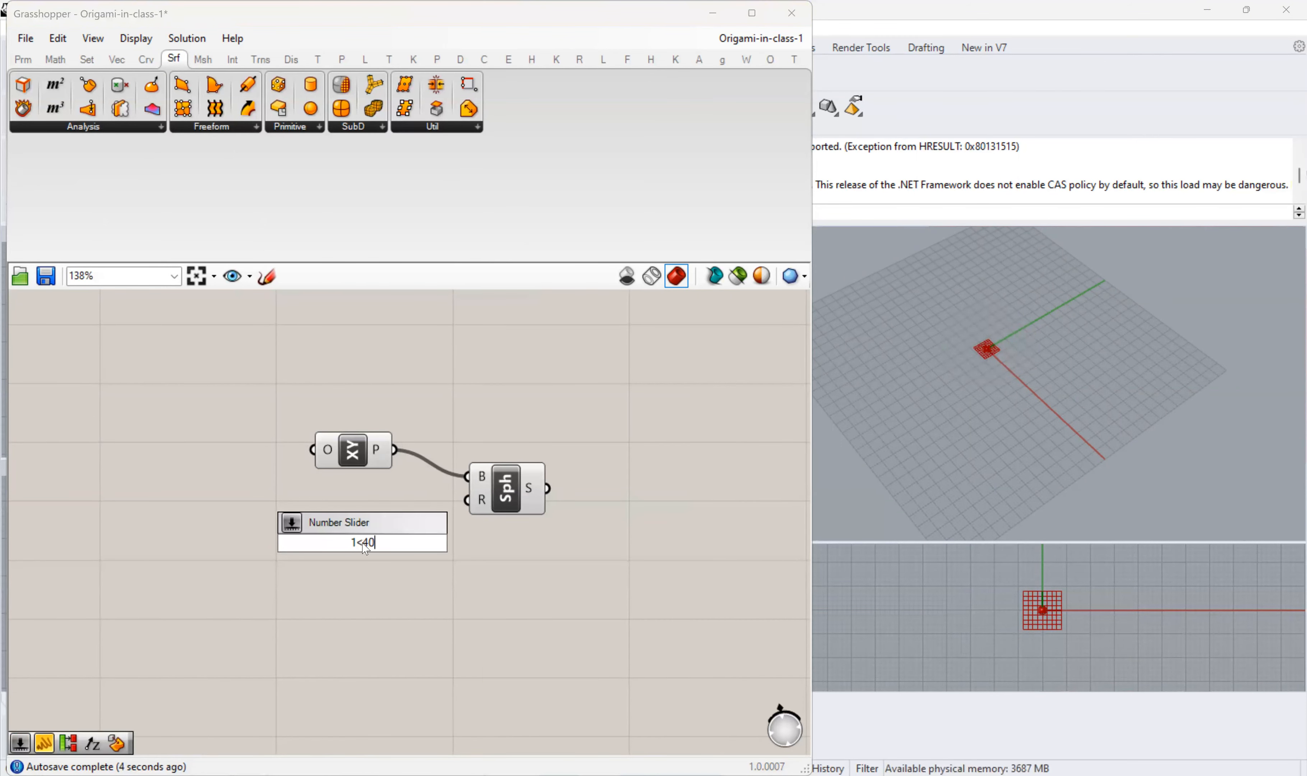
key(Return)
drag(332, 539, 277, 521)
drag(357, 522, 470, 500)
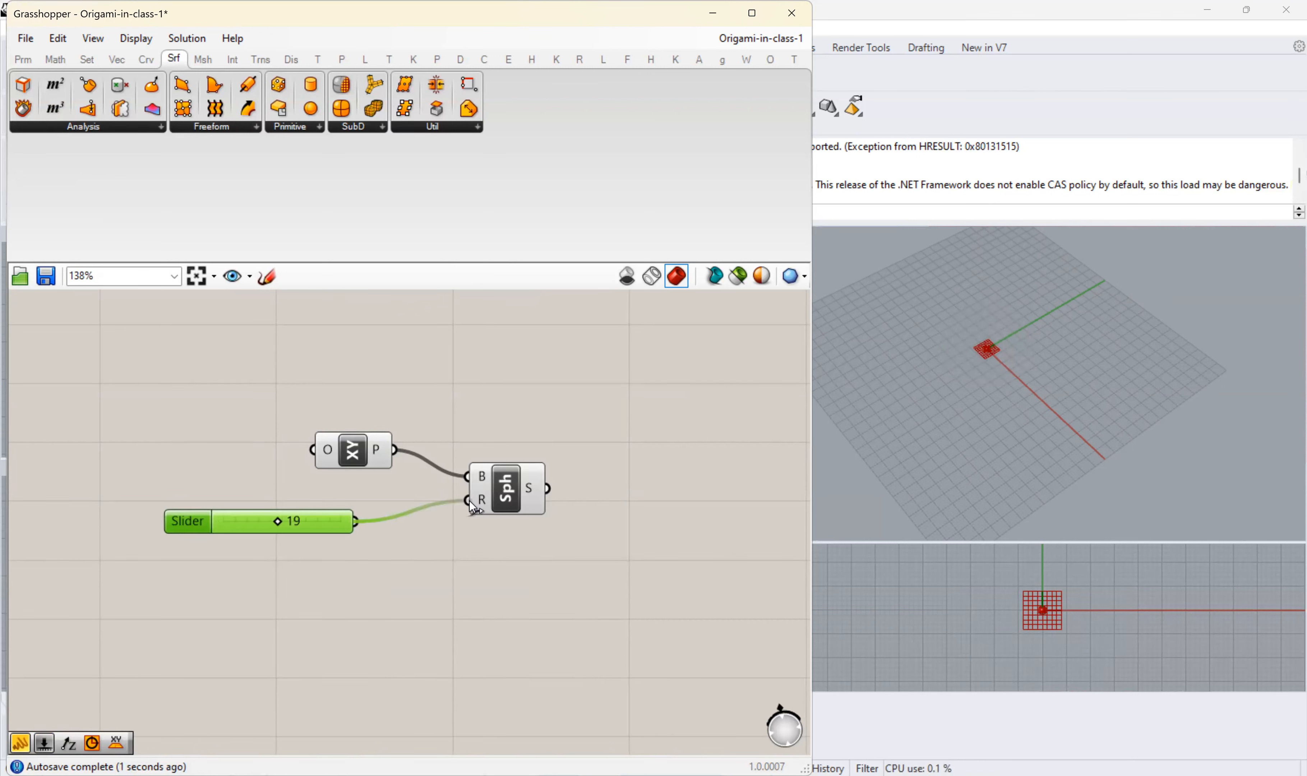
- Add a Split Brep component by searching for "split" and connect the Sphere's output S to its input B
right_drag(711, 496, 537, 472)
click(532, 470)
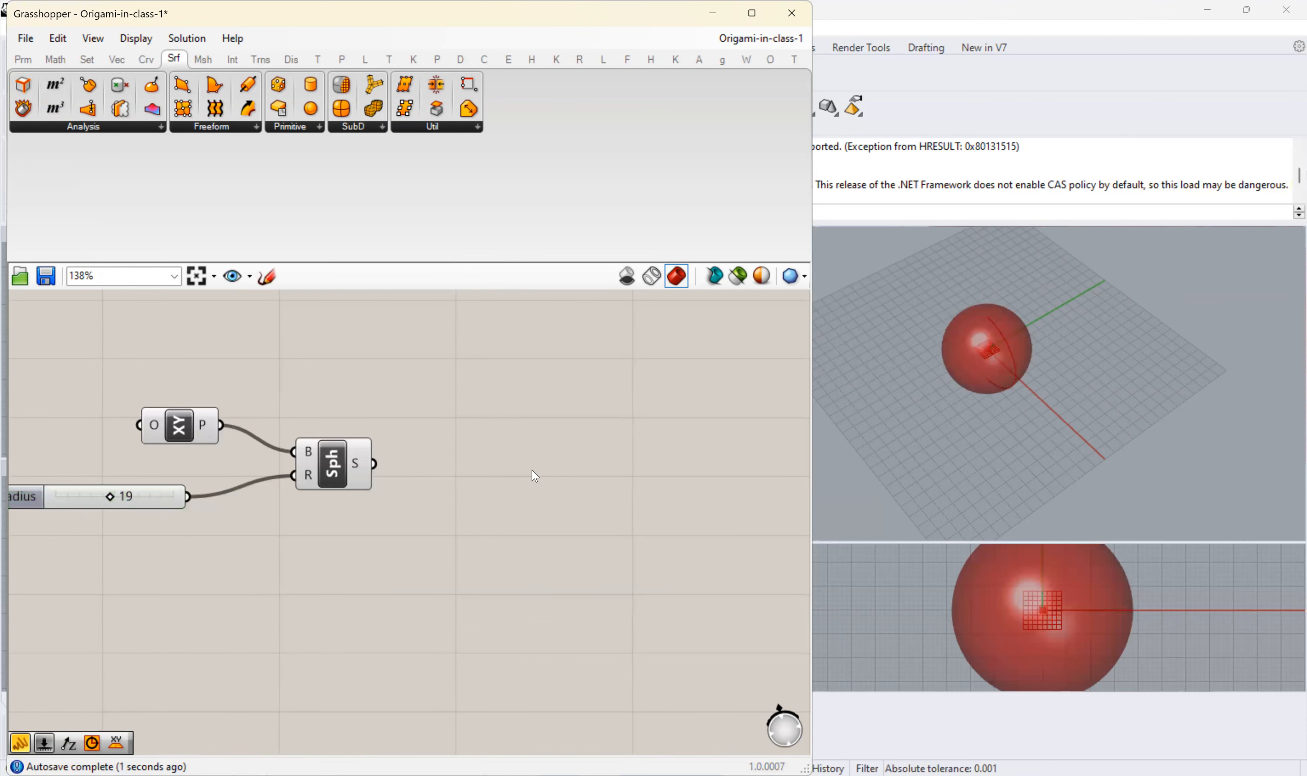
double_click(532, 470)
text(split)
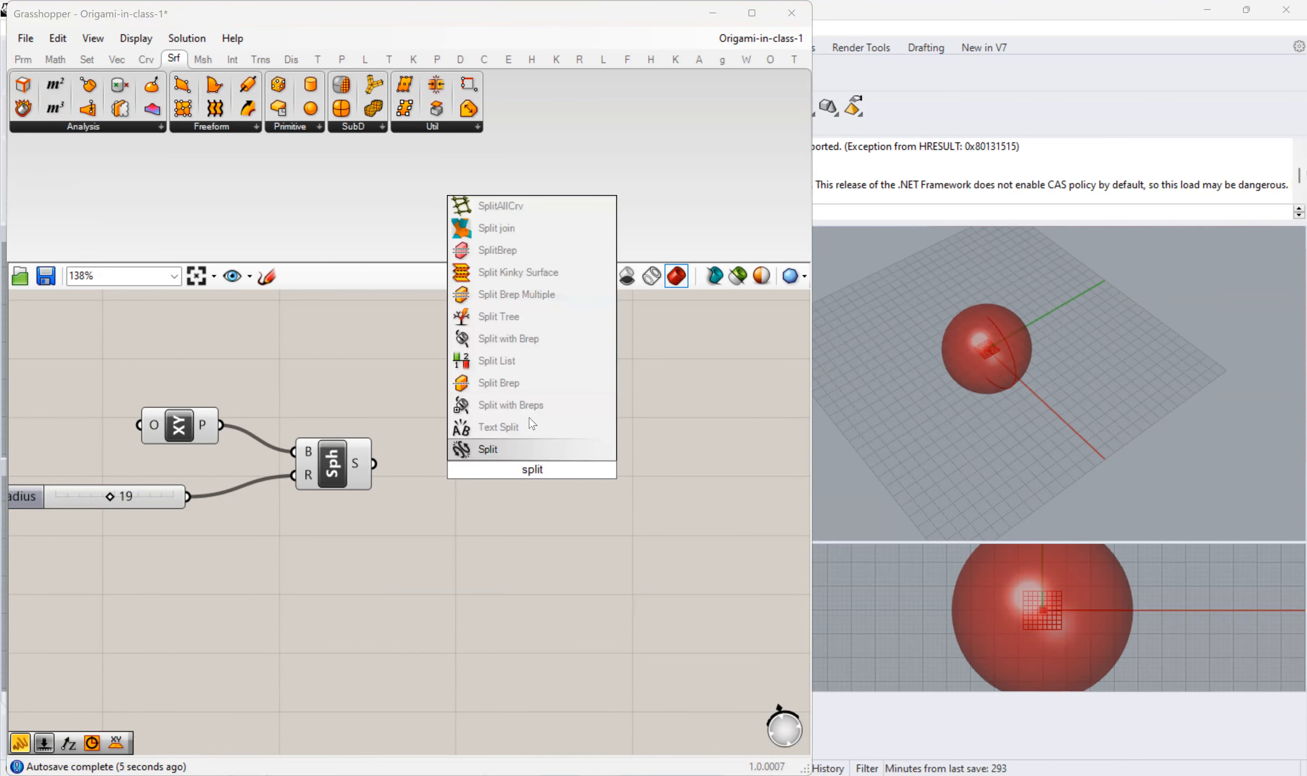
click(533, 407)
drag(476, 457, 574, 507)
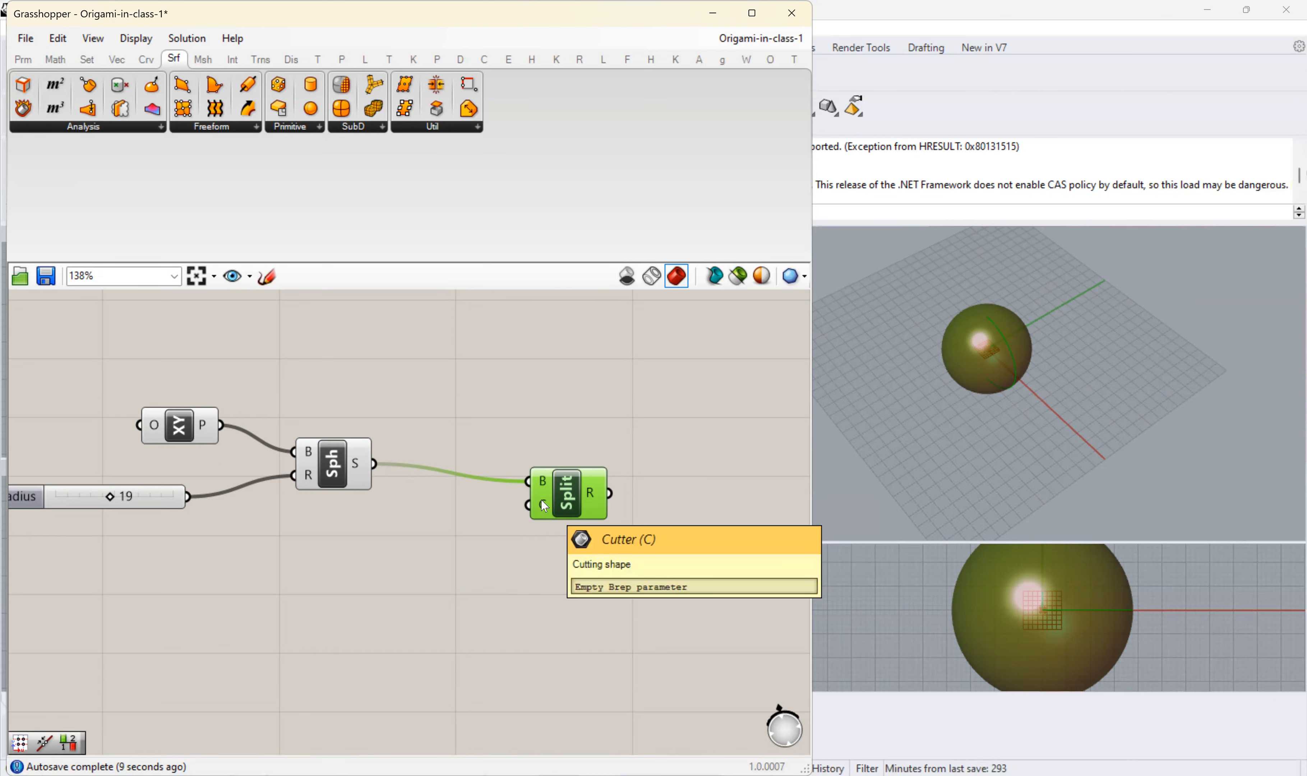
- Add a Circle component fed by the XY plane and the Radius slider, and connect its output C to Split's cutter input C
right_drag(346, 613, 411, 556)
click(412, 556)
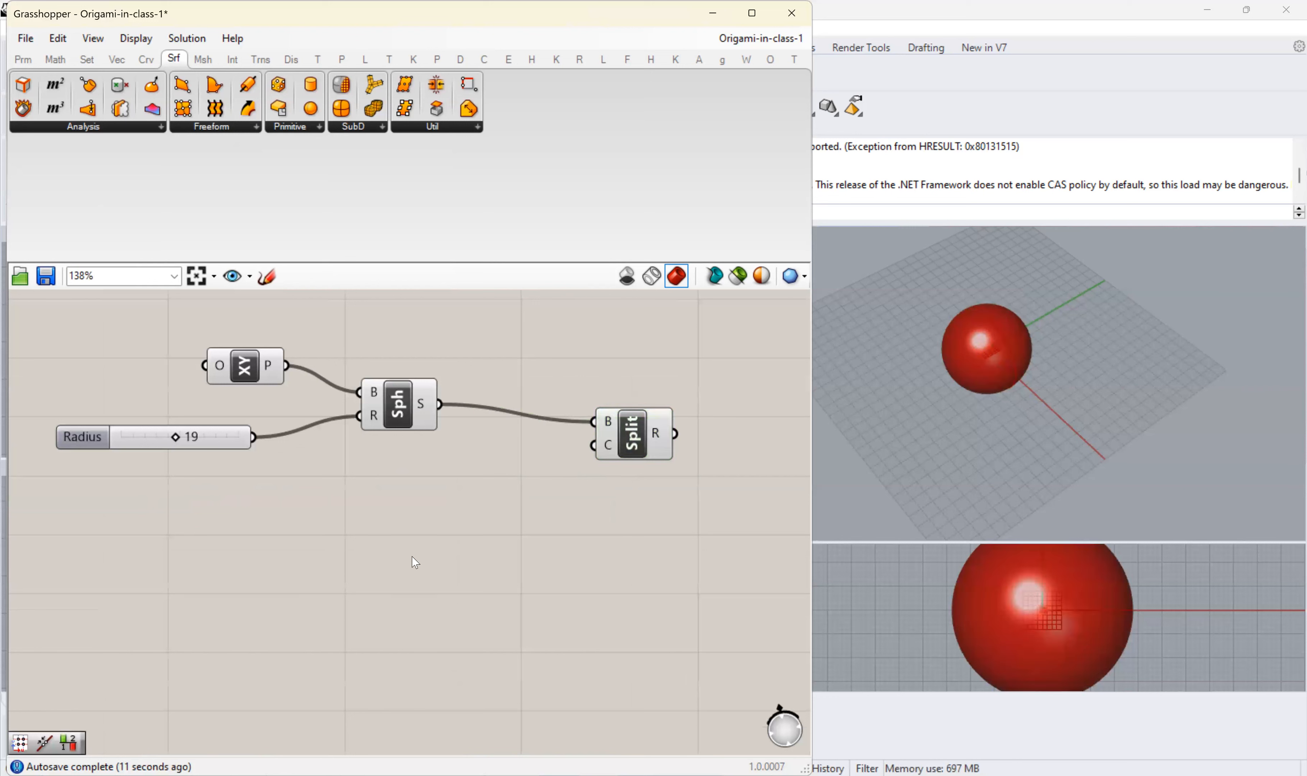
double_click(412, 556)
text(circle)
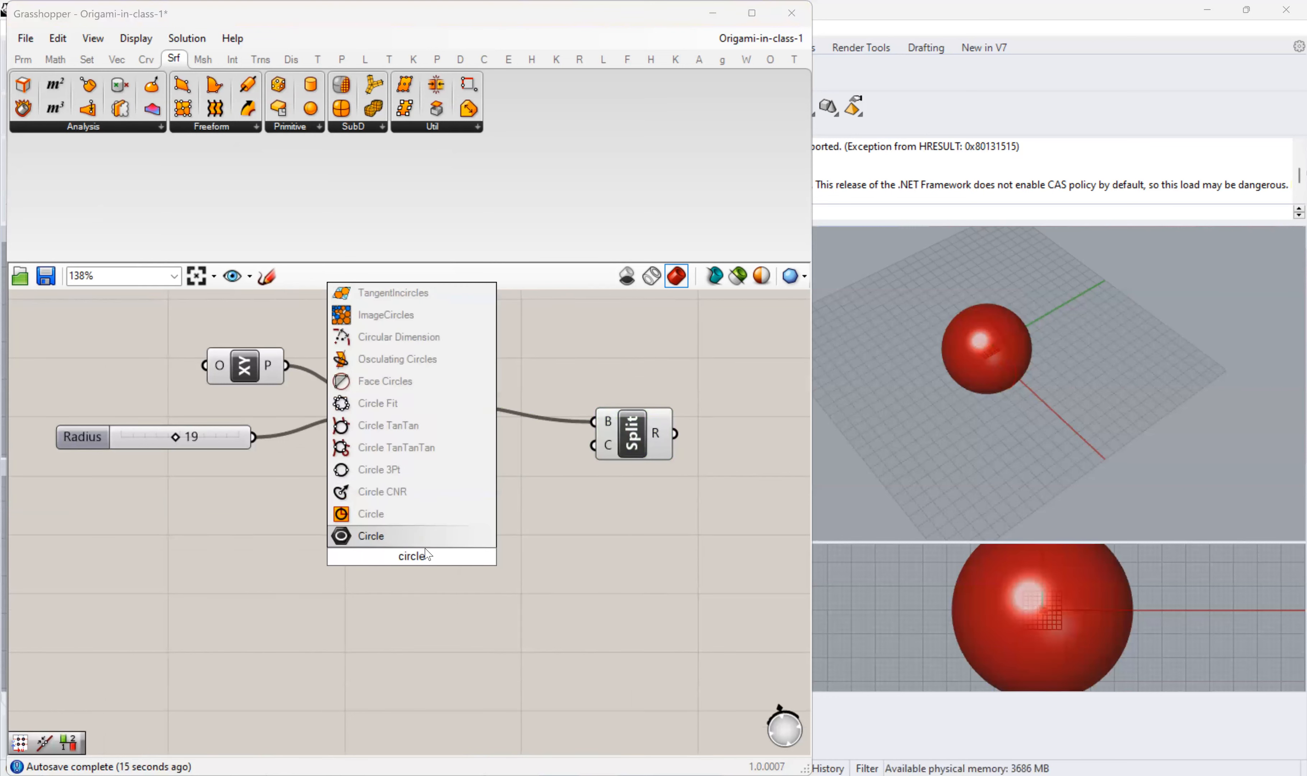
key(Return)
drag(287, 366, 401, 540)
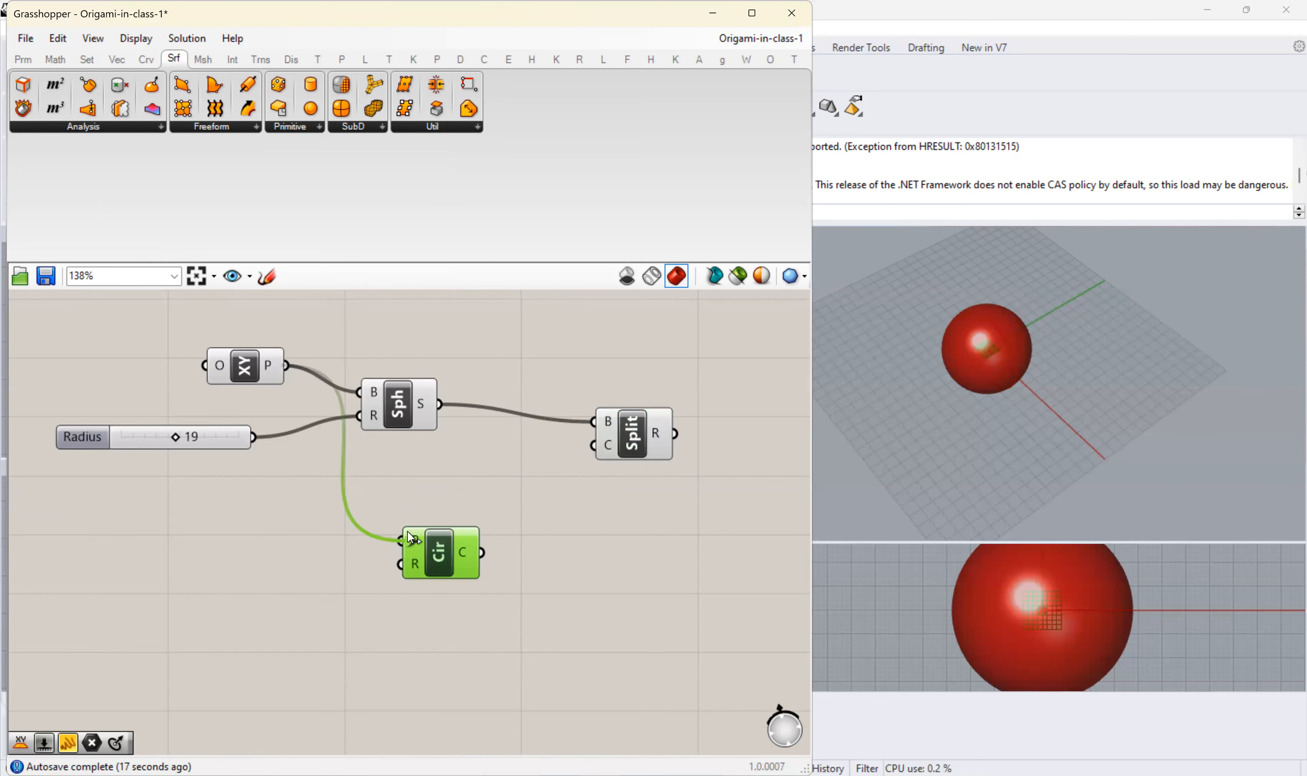
drag(253, 437, 401, 564)
drag(482, 553, 593, 446)
- Add a List Item component by searching for "item" and connect the Split result R to its list input L
right_drag(607, 513, 308, 535)
click(464, 491)
double_click(409, 464)
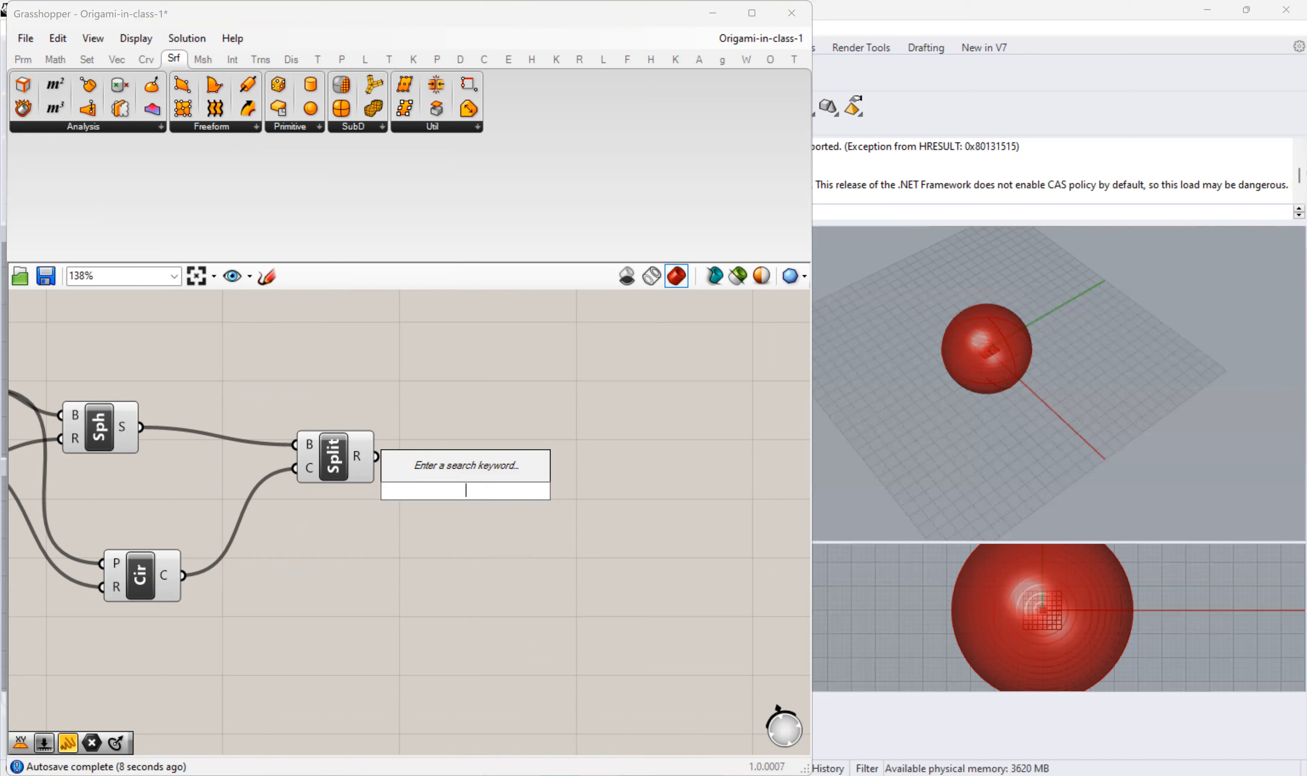
text(item)
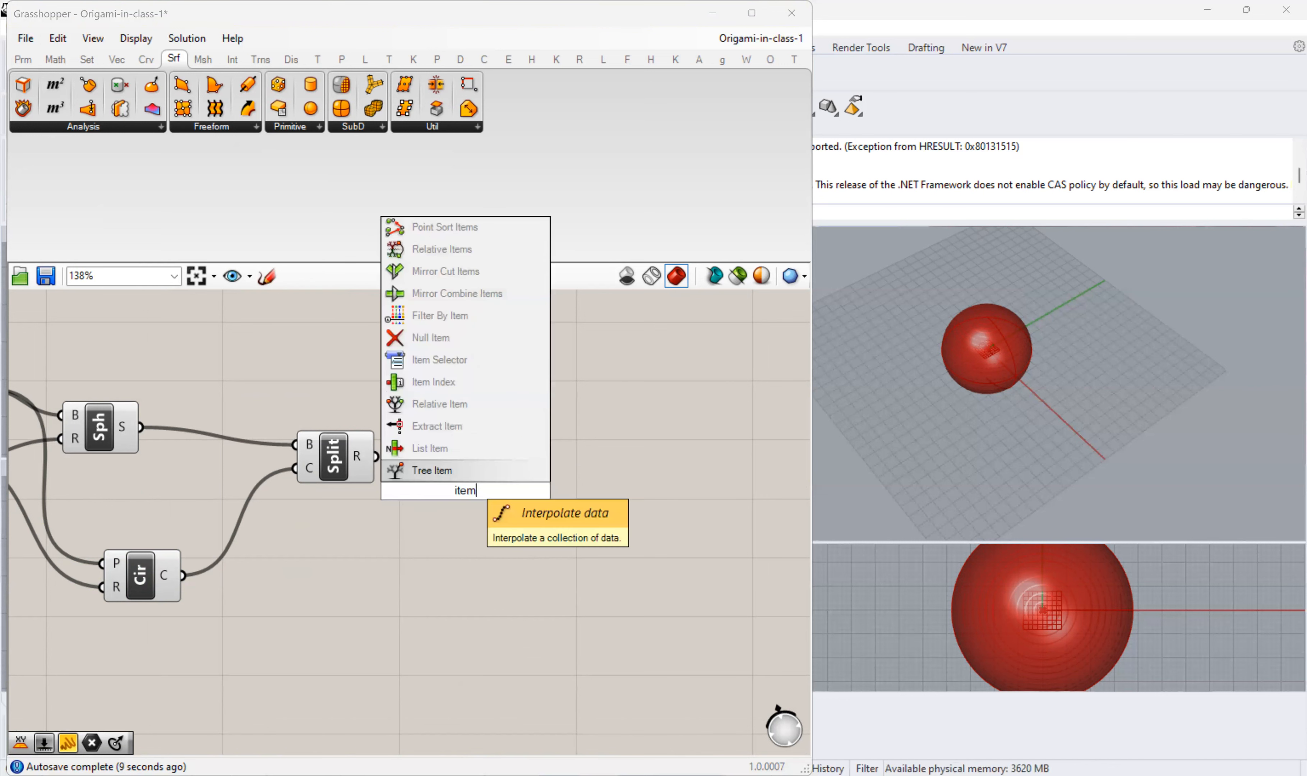
click(465, 448)
drag(386, 457, 473, 492)
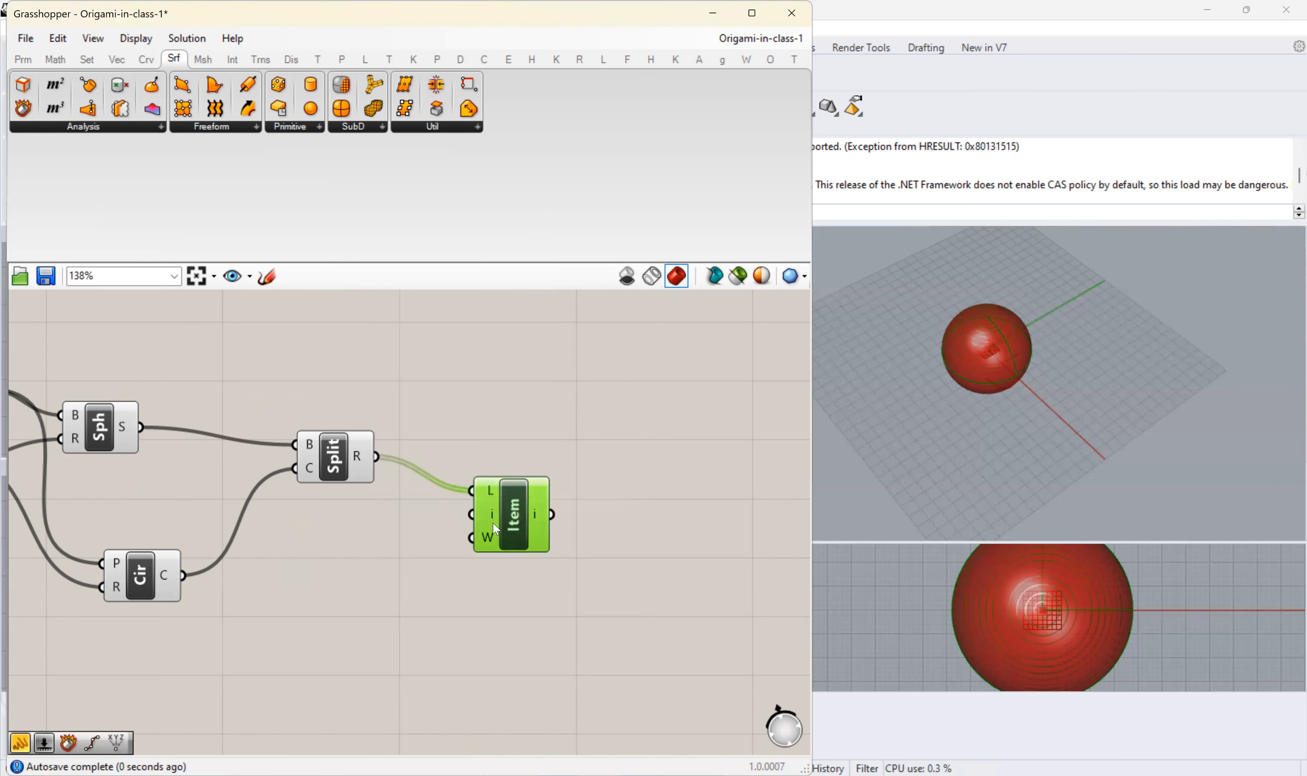
- Turn off the previews of the Split, Sphere and Circle components
right_click(340, 459)
click(348, 485)
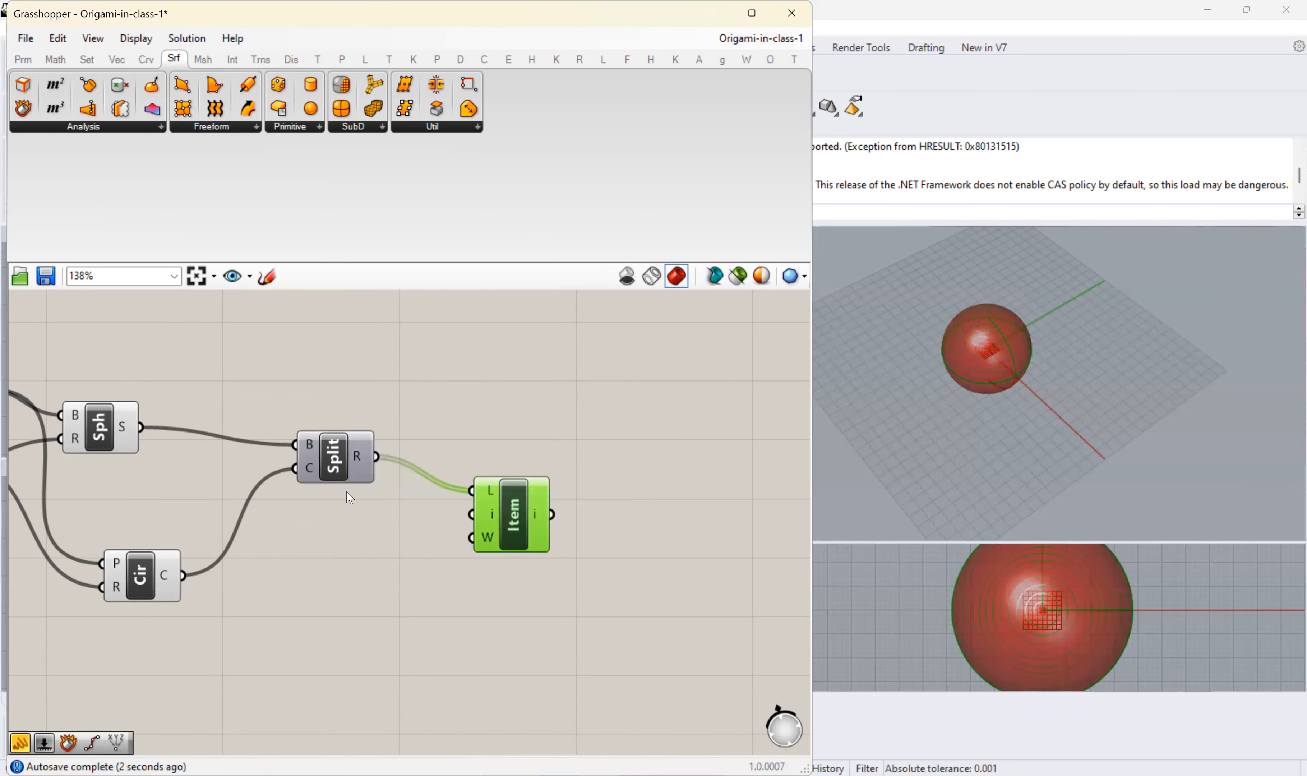
right_click(99, 424)
click(127, 455)
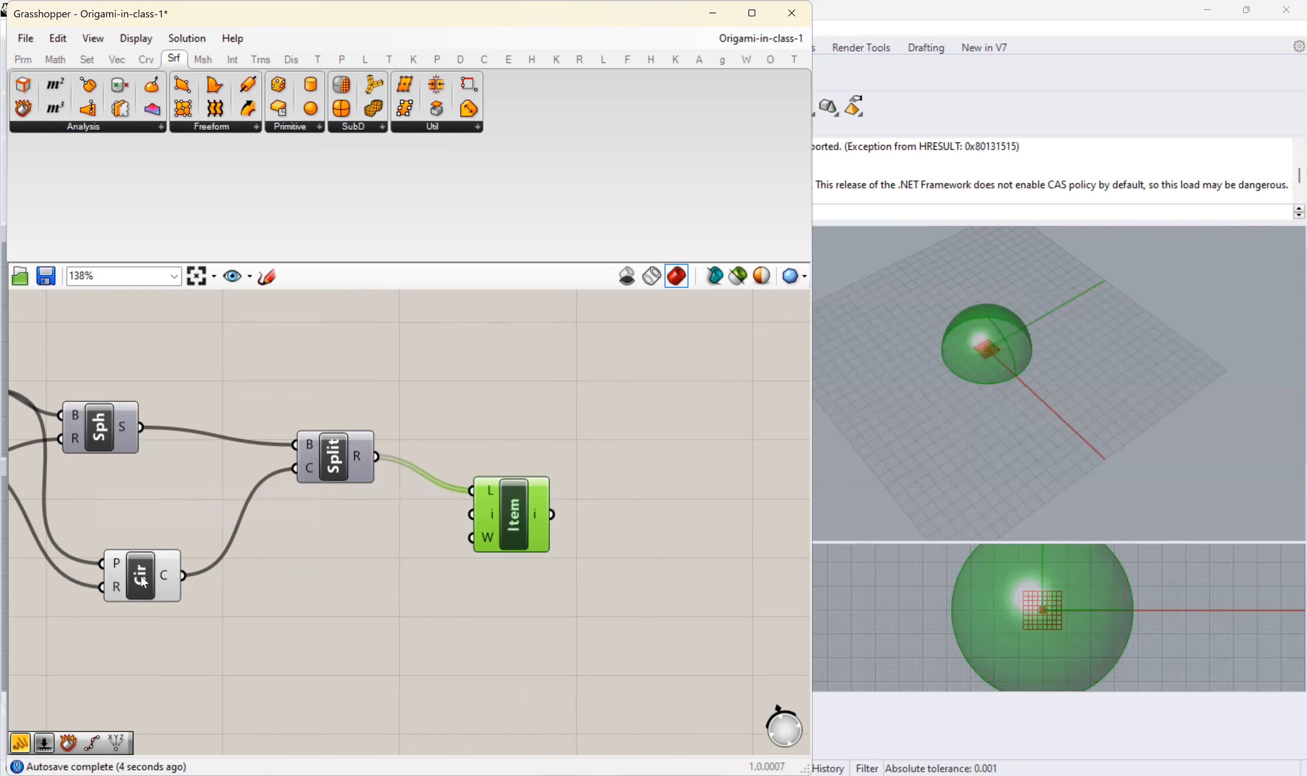
right_click(142, 577)
click(252, 608)
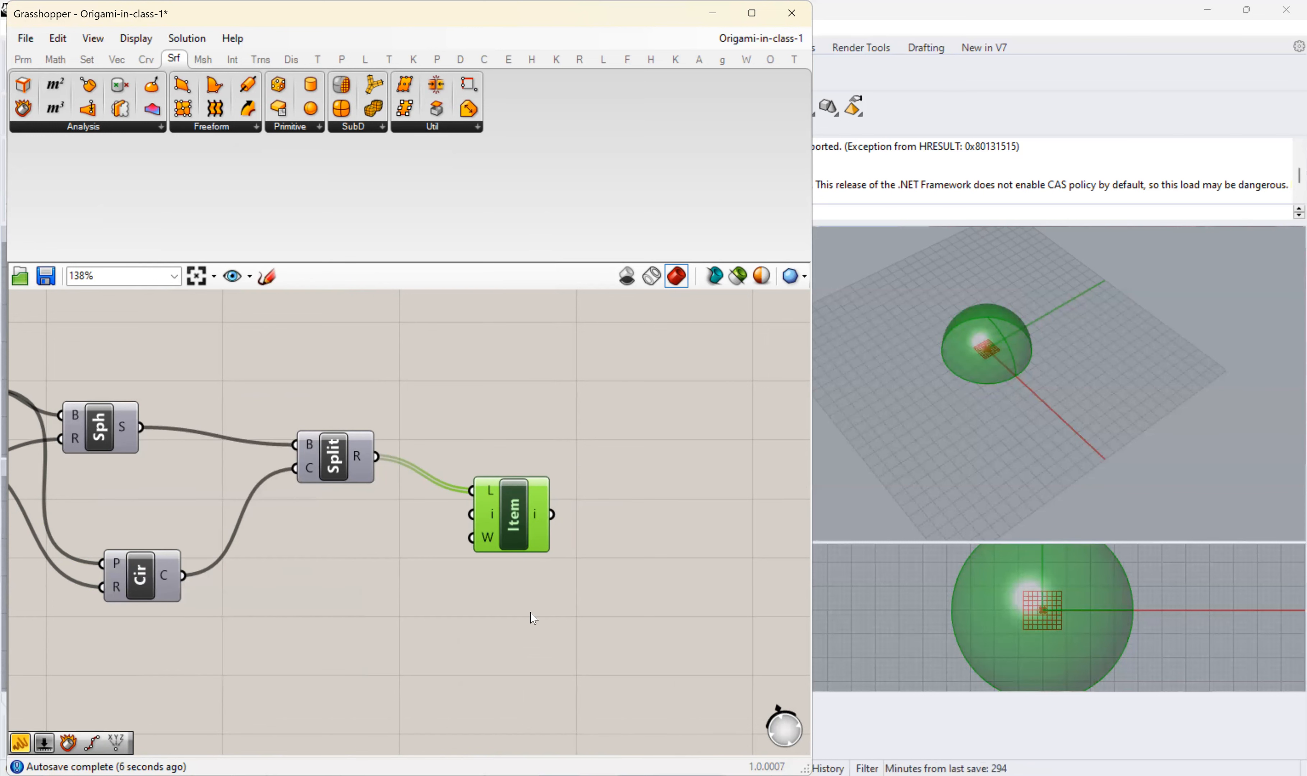
- Turn off the preview of the XY Plane component and move the List Item component up level with Split
scroll(526, 524, down, 3)
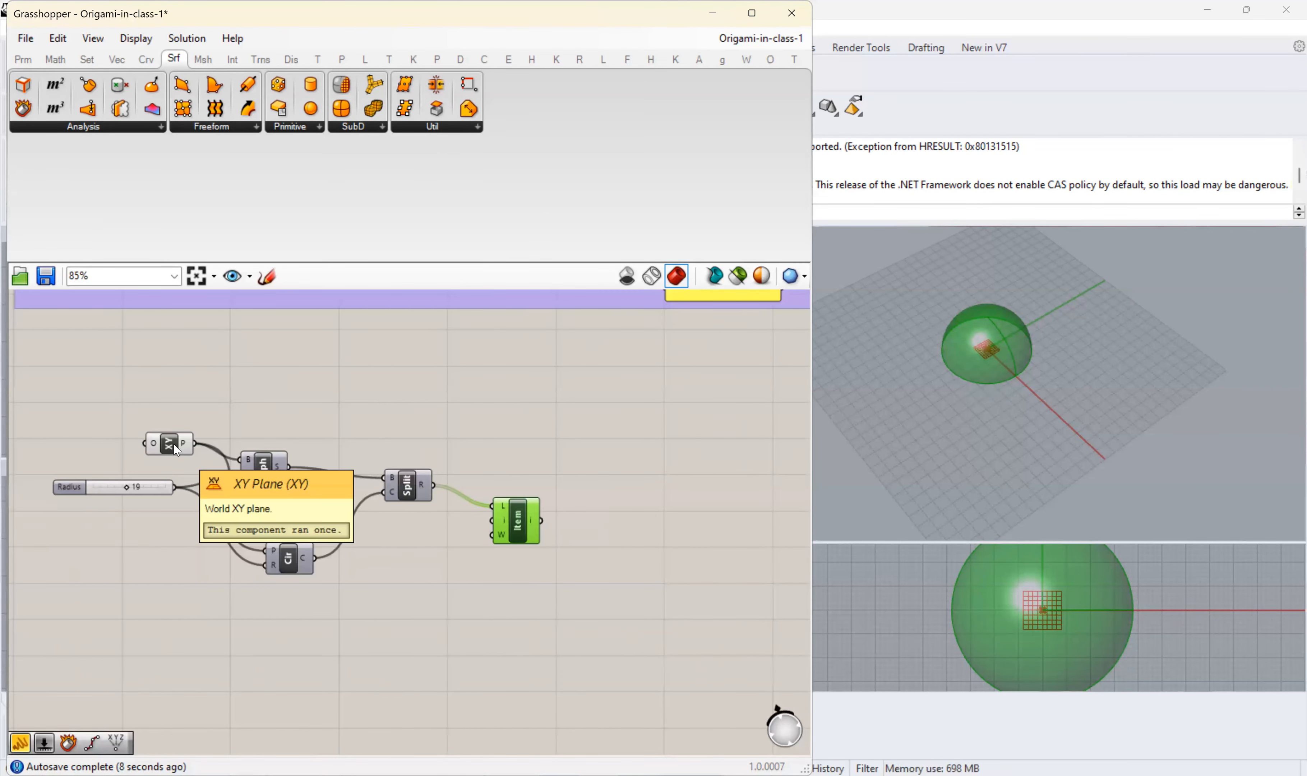
drag(41, 413, 543, 626)
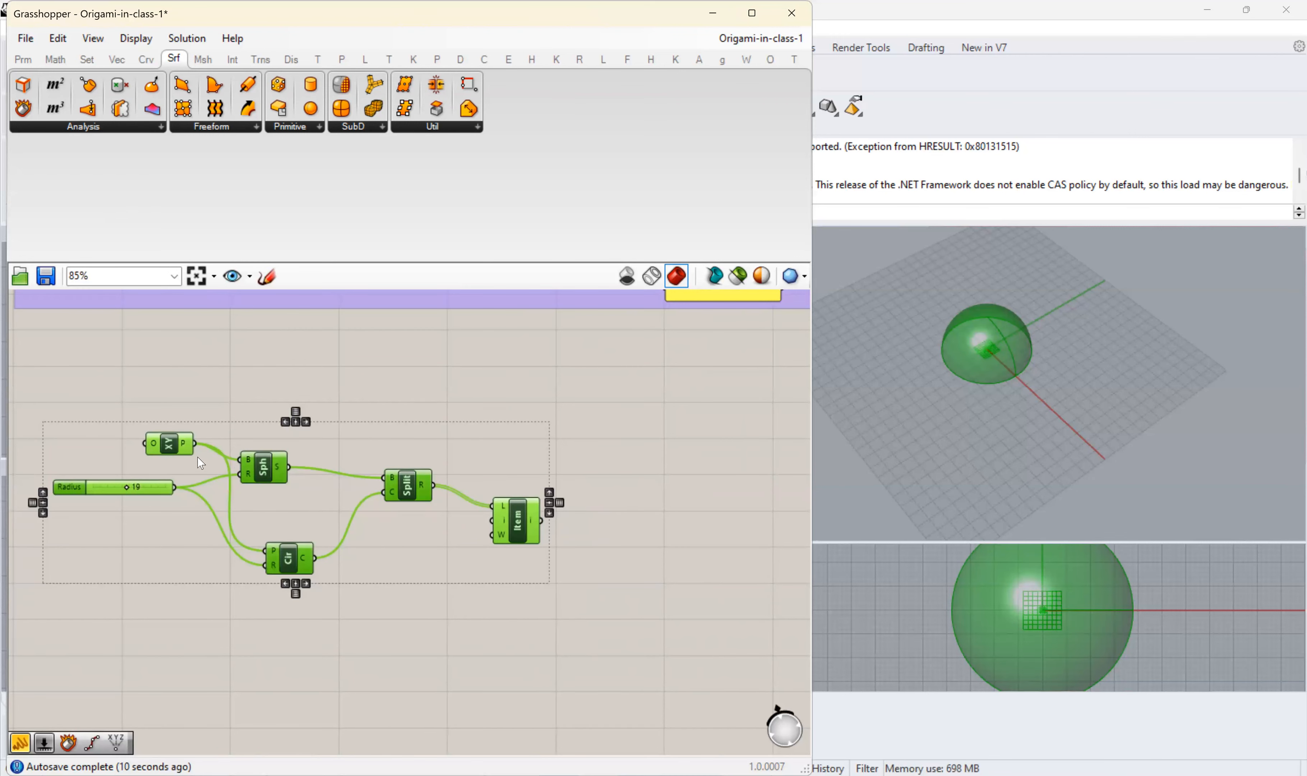
right_click(169, 444)
click(174, 472)
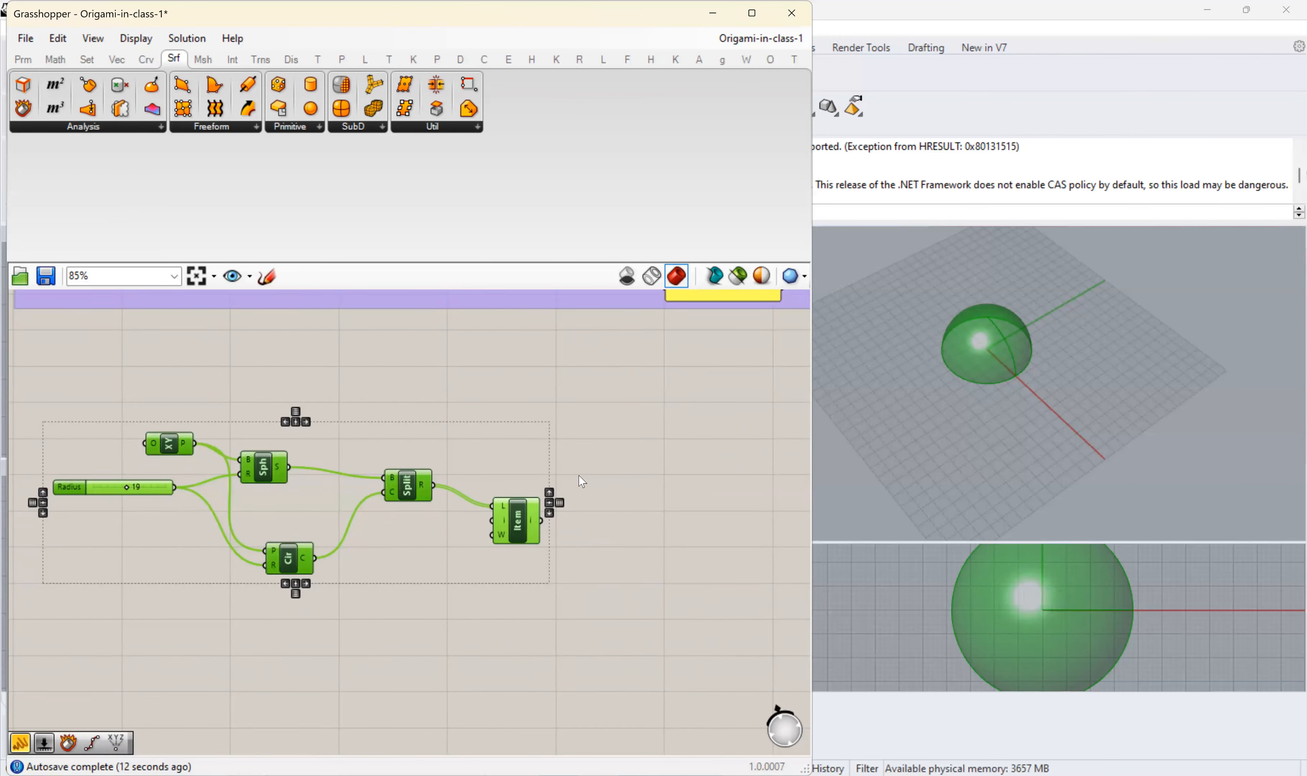
click(631, 512)
drag(526, 522, 526, 504)
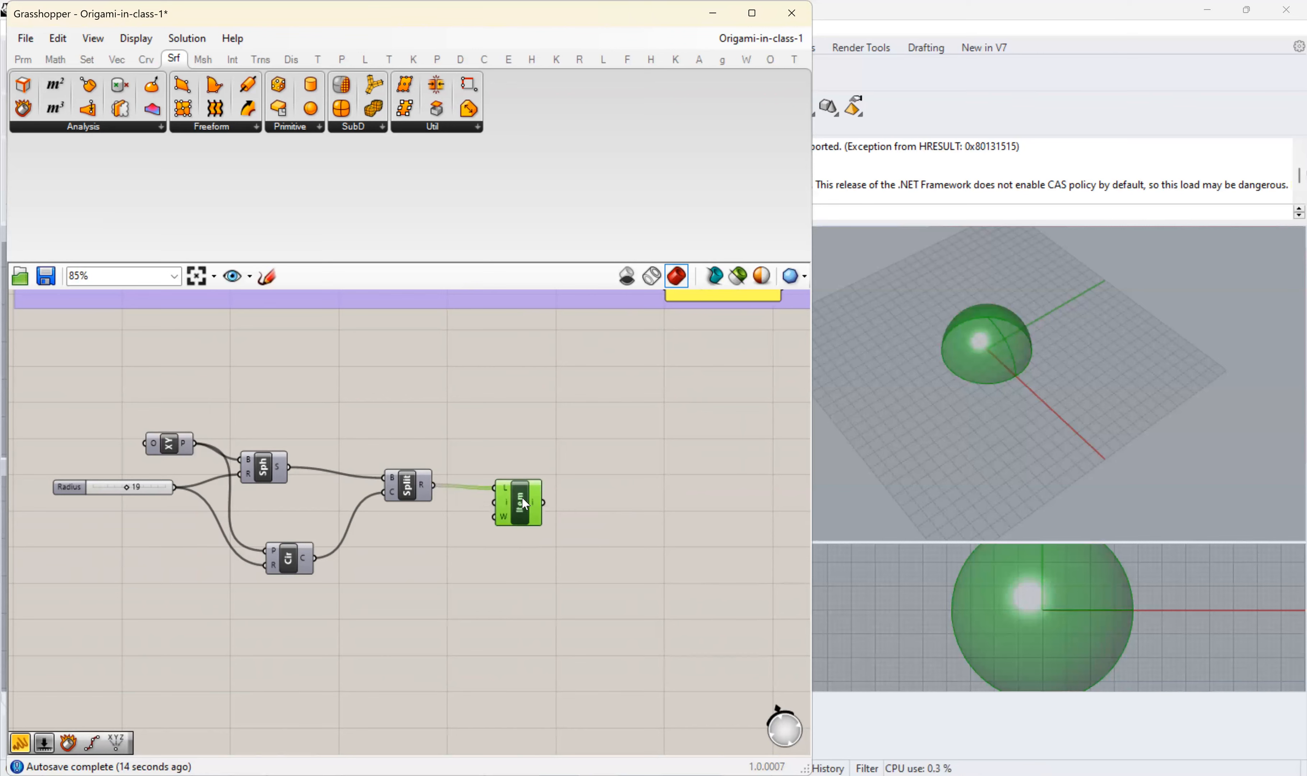
- Group all components of the sphere-based dome definition, from the XY Plane and Radius slider to List Item
scroll(525, 504, down, 4)
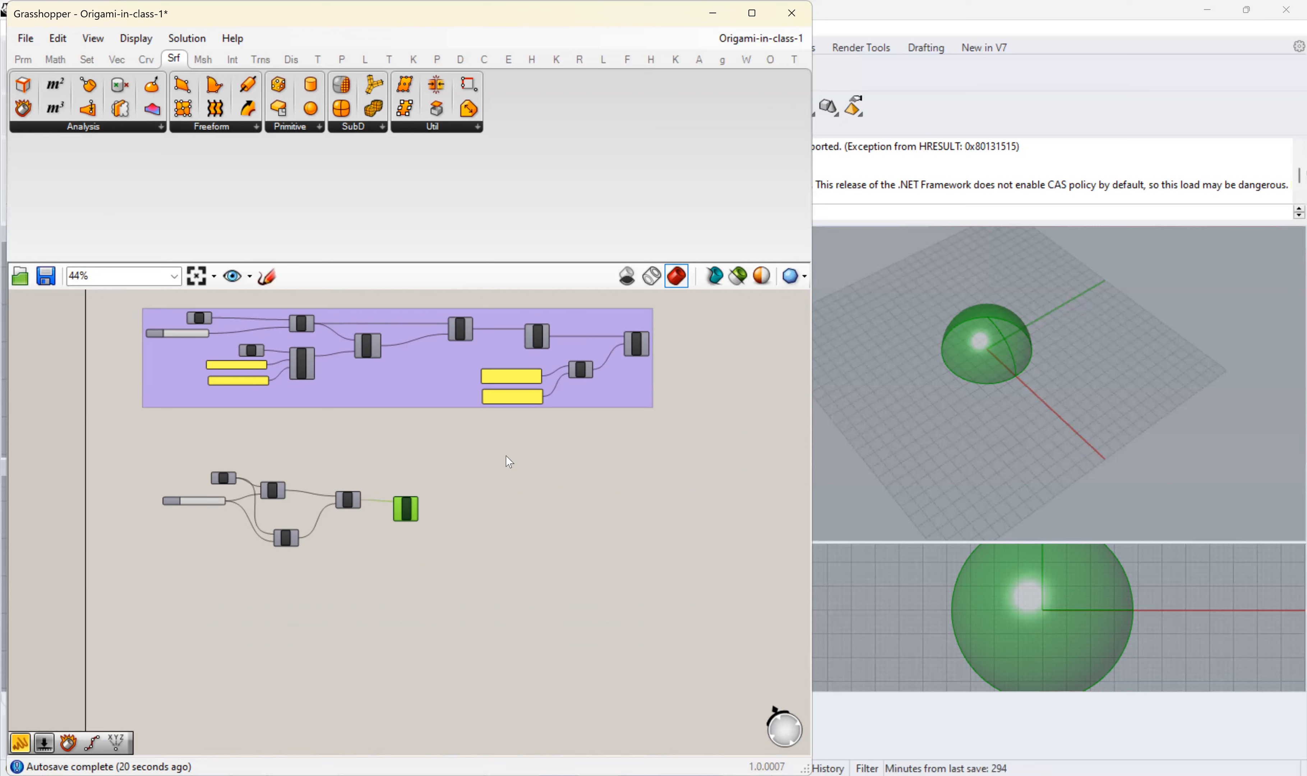
drag(154, 457, 463, 597)
right_click(359, 476)
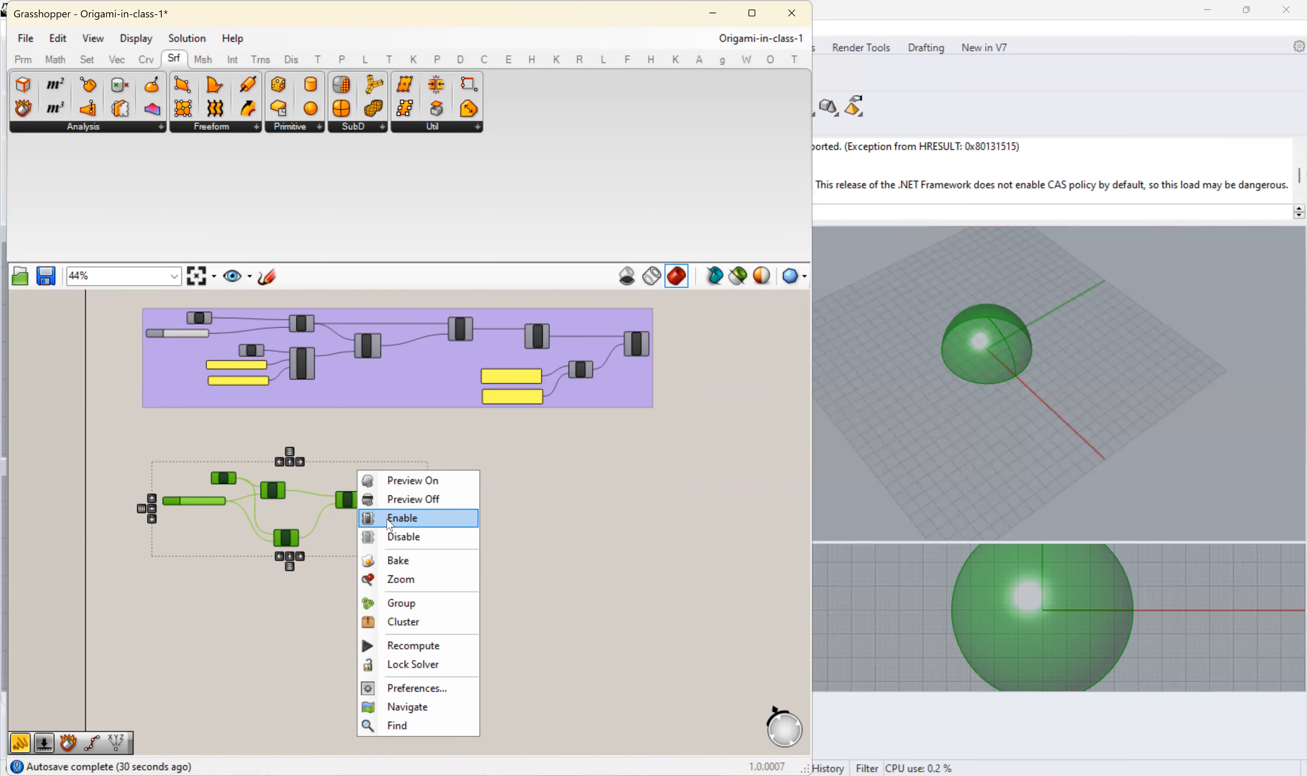
click(395, 604)
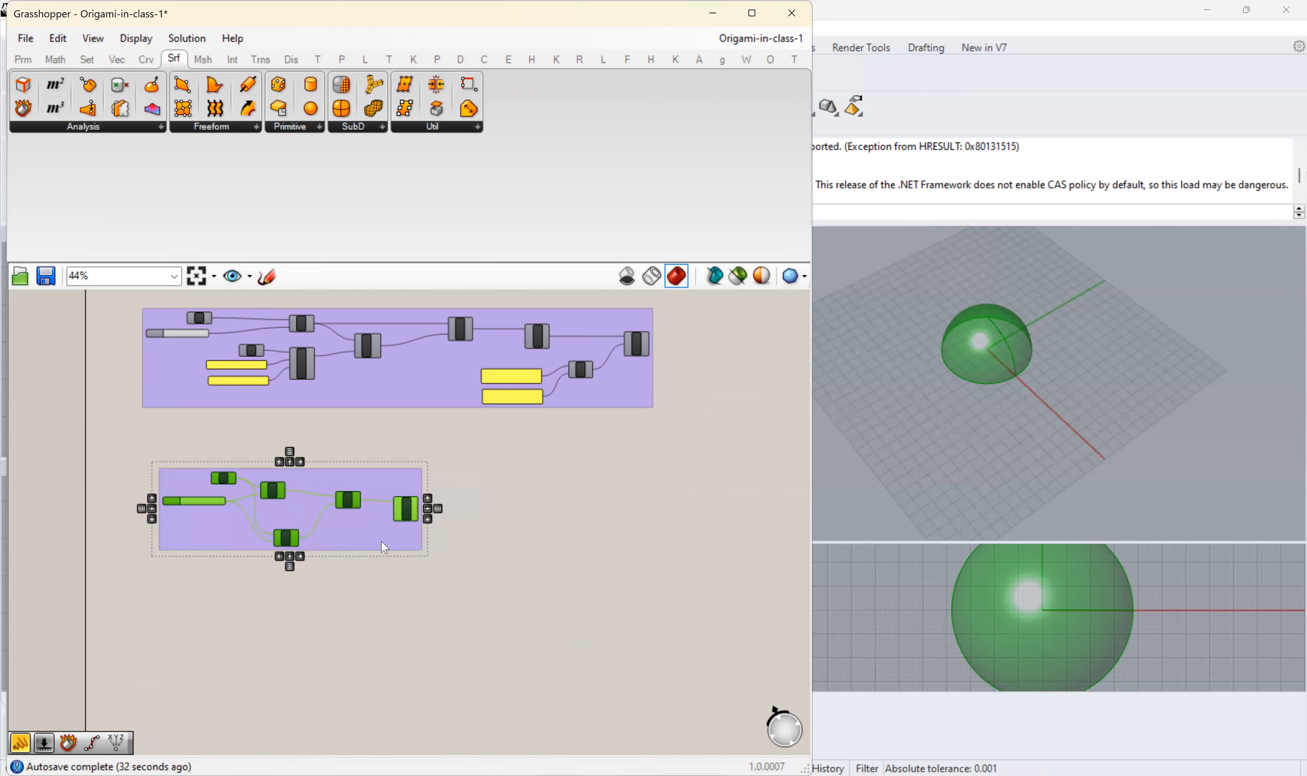
- Name the new group "Creating a dome via sphere component"
right_click(346, 556)
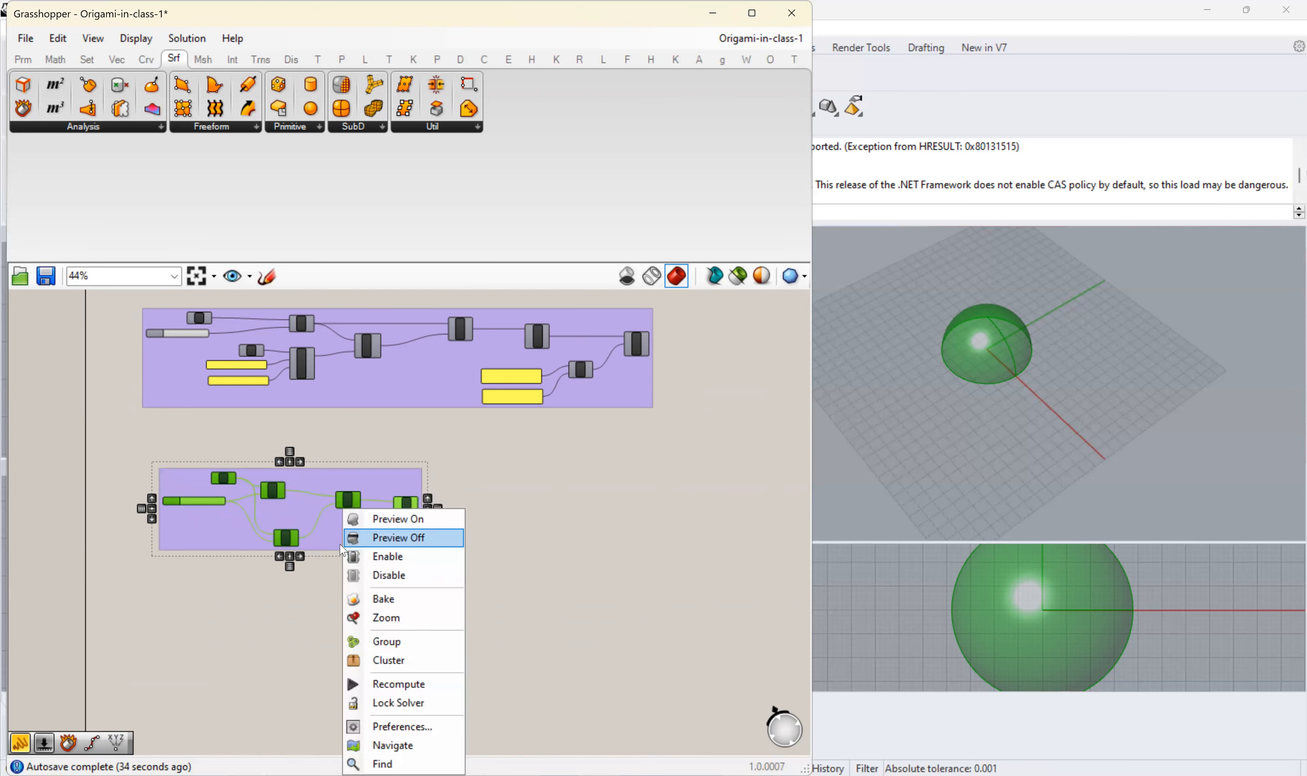
right_click(305, 520)
right_click(306, 523)
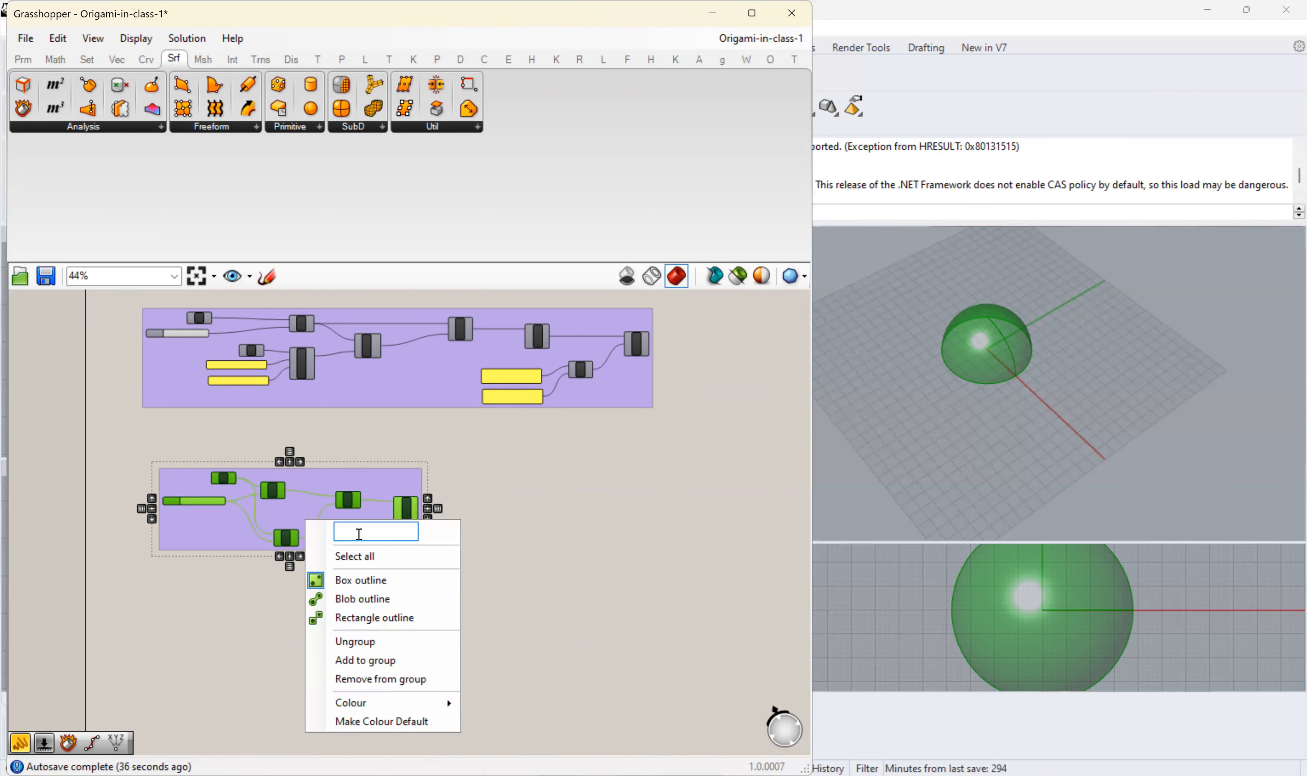
key(Caps_Lock)
text(Creating s)
key(BackSpace)
text(a sph)
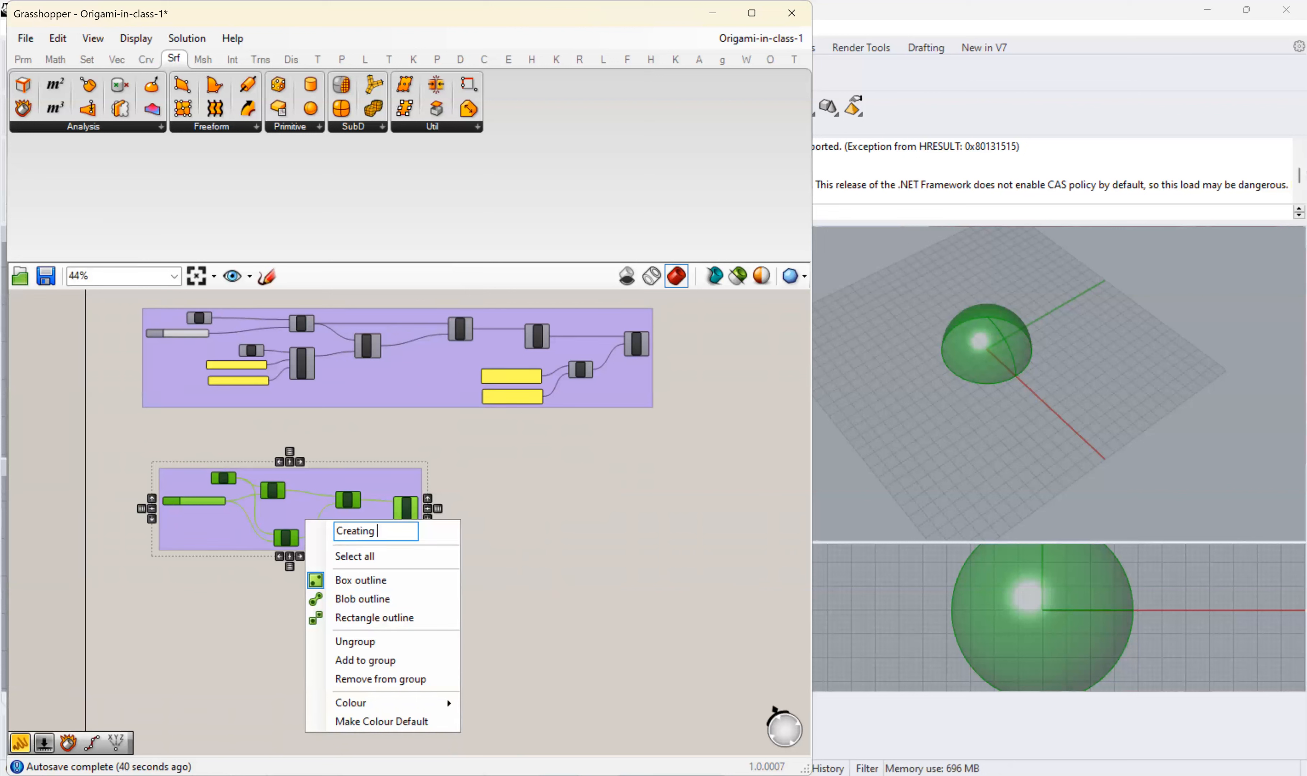
key(BackSpace)
key(BackSpace)
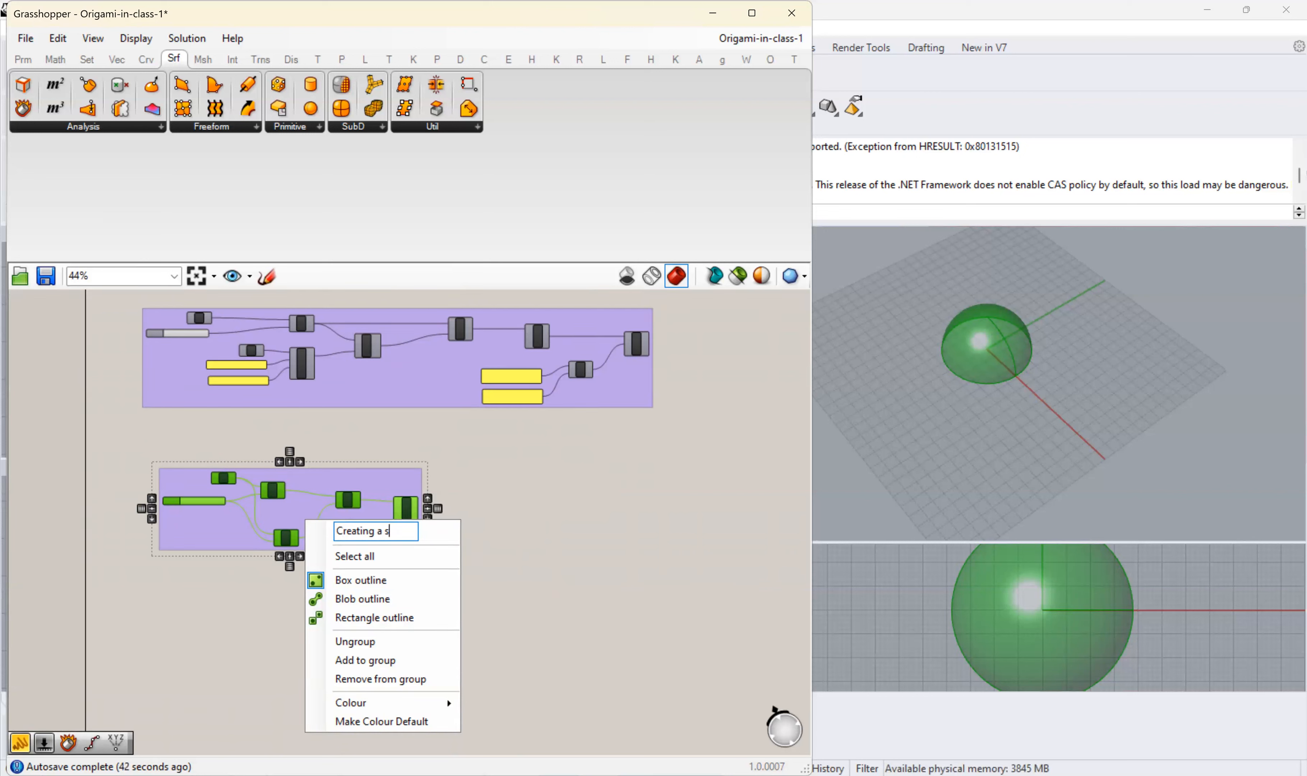
text(dome via sphere)
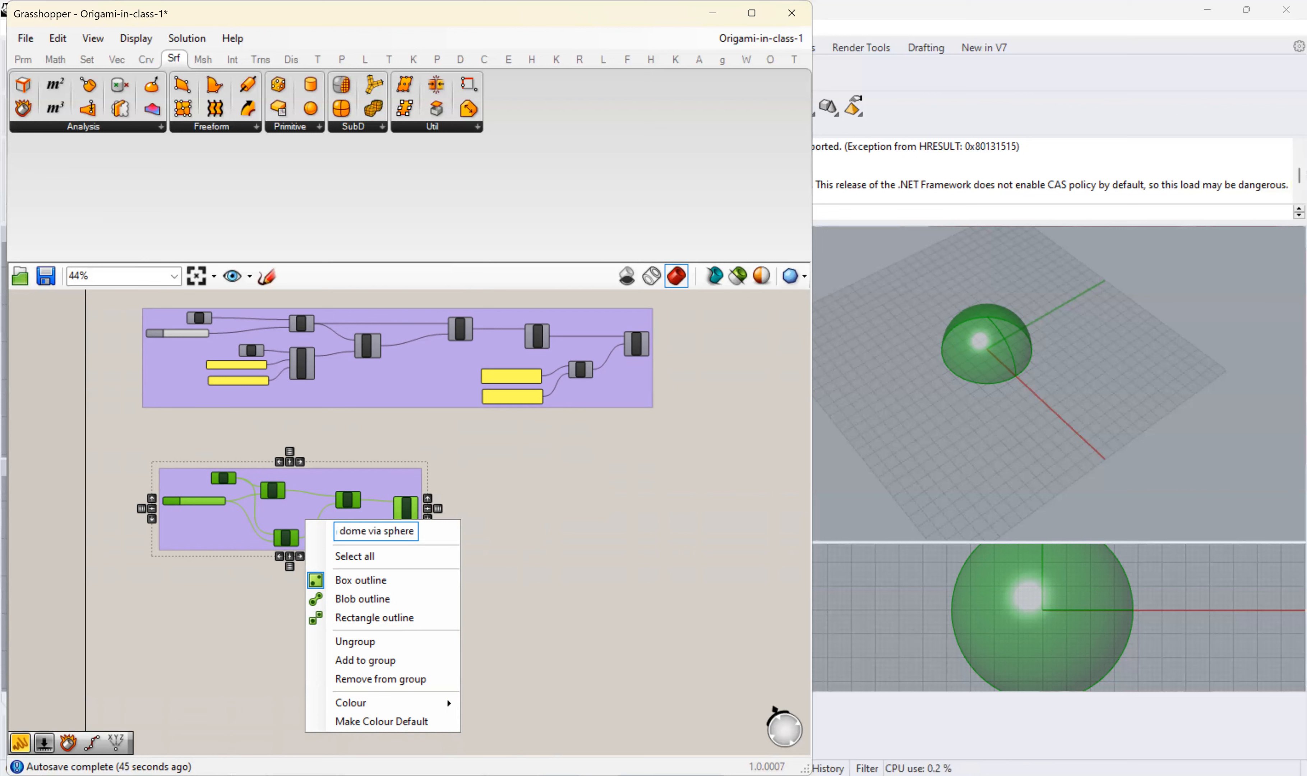
text( comp)
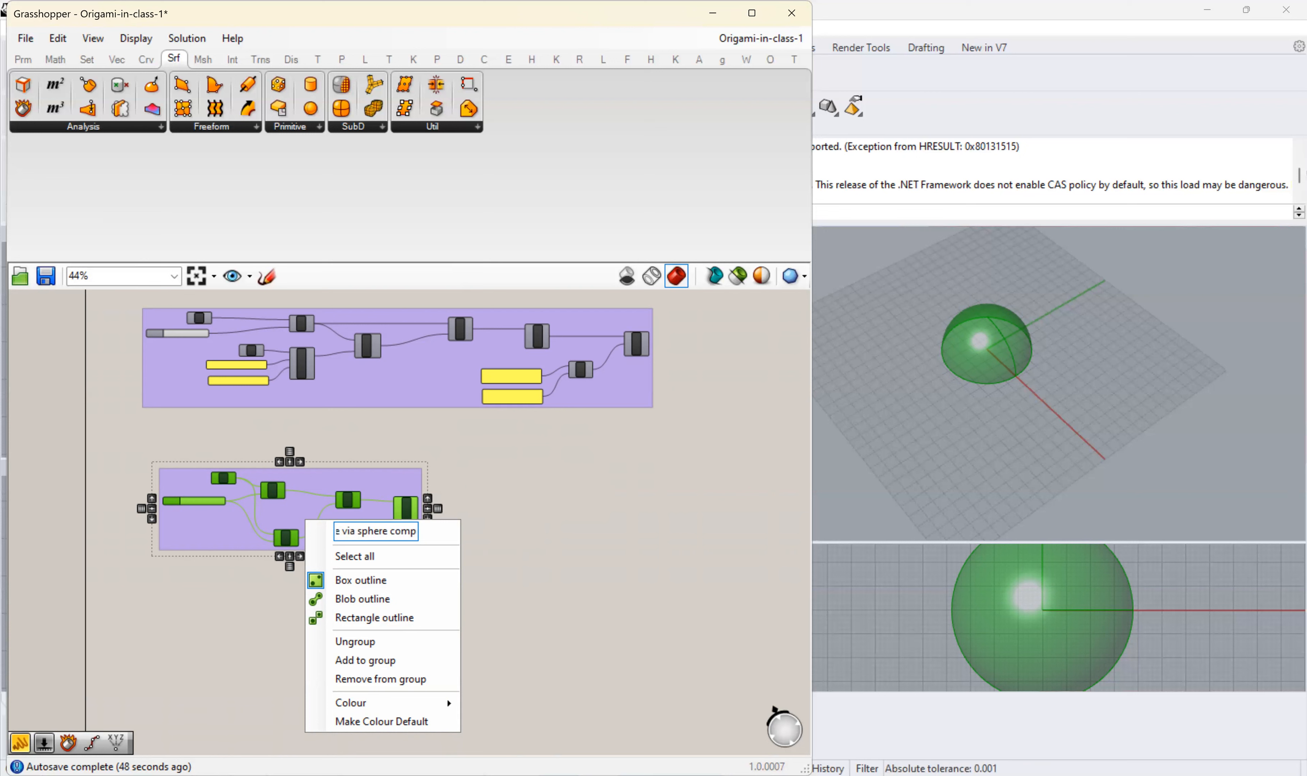
text(onent)
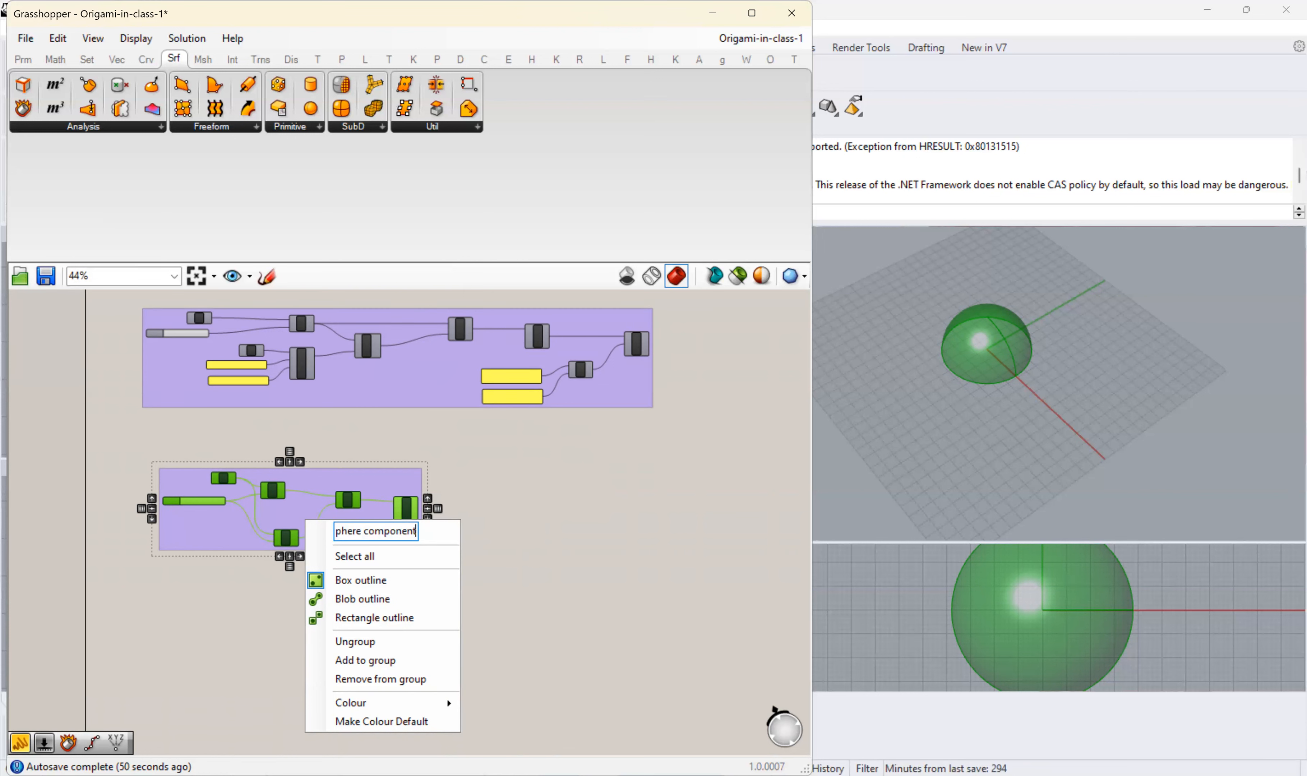
key(Return)
- Move the sphere dome group directly beneath the revolved dome group so that their left edges line up
scroll(495, 501, up, 2)
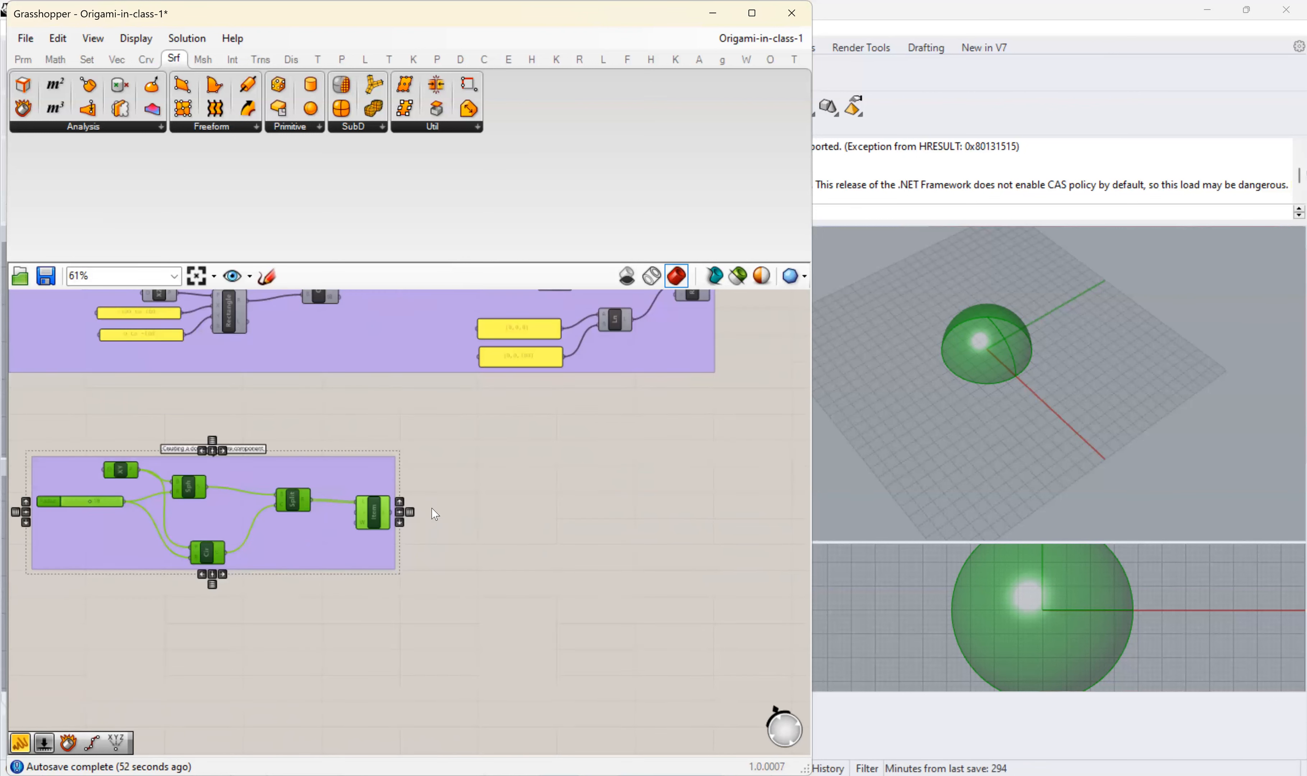
scroll(435, 514, up, 2)
right_click(362, 513)
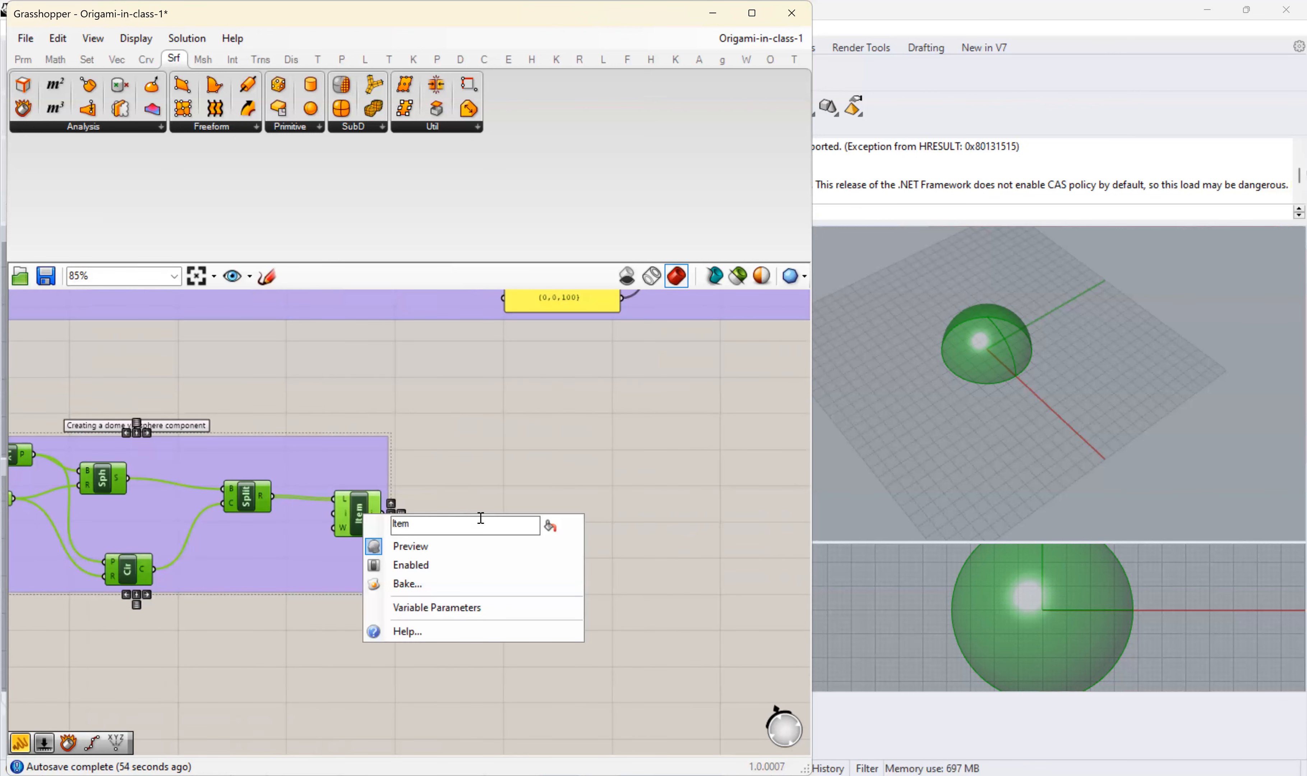
right_drag(548, 482, 548, 511)
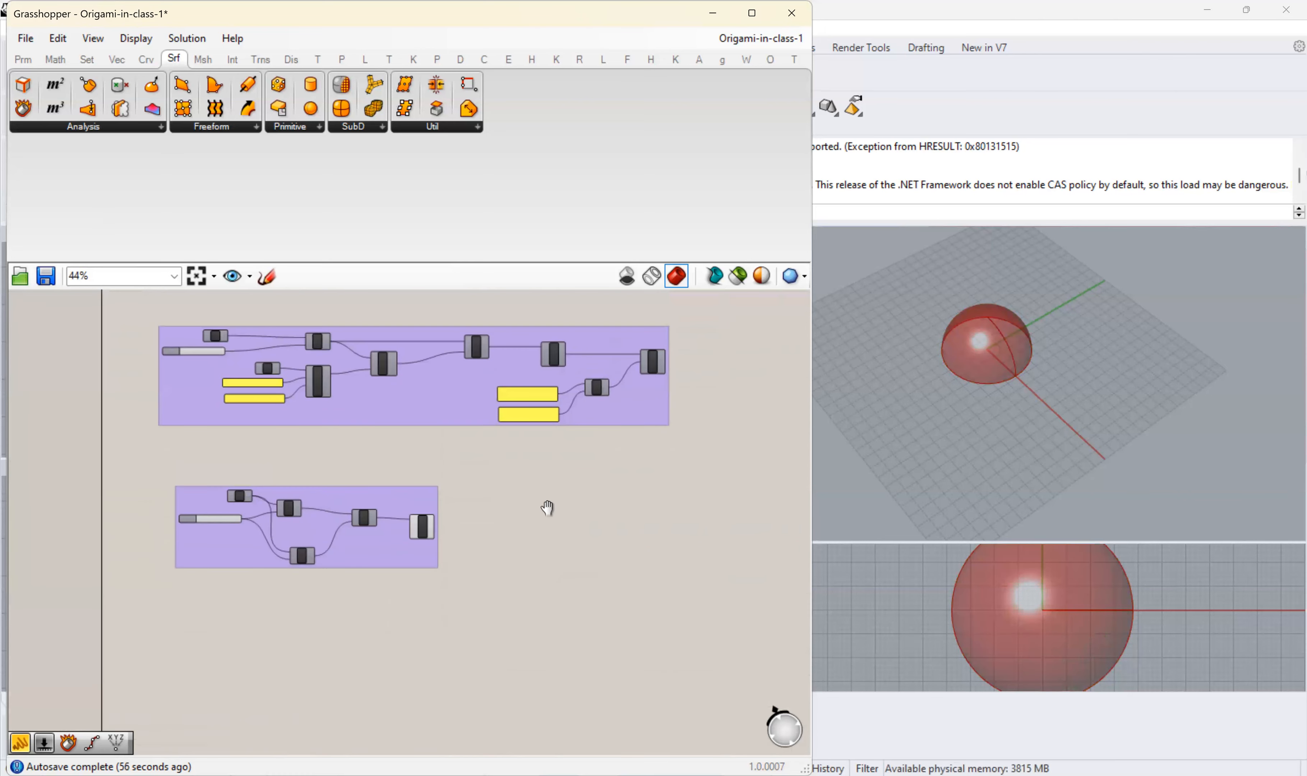
right_drag(582, 467, 538, 483)
drag(156, 527, 138, 495)
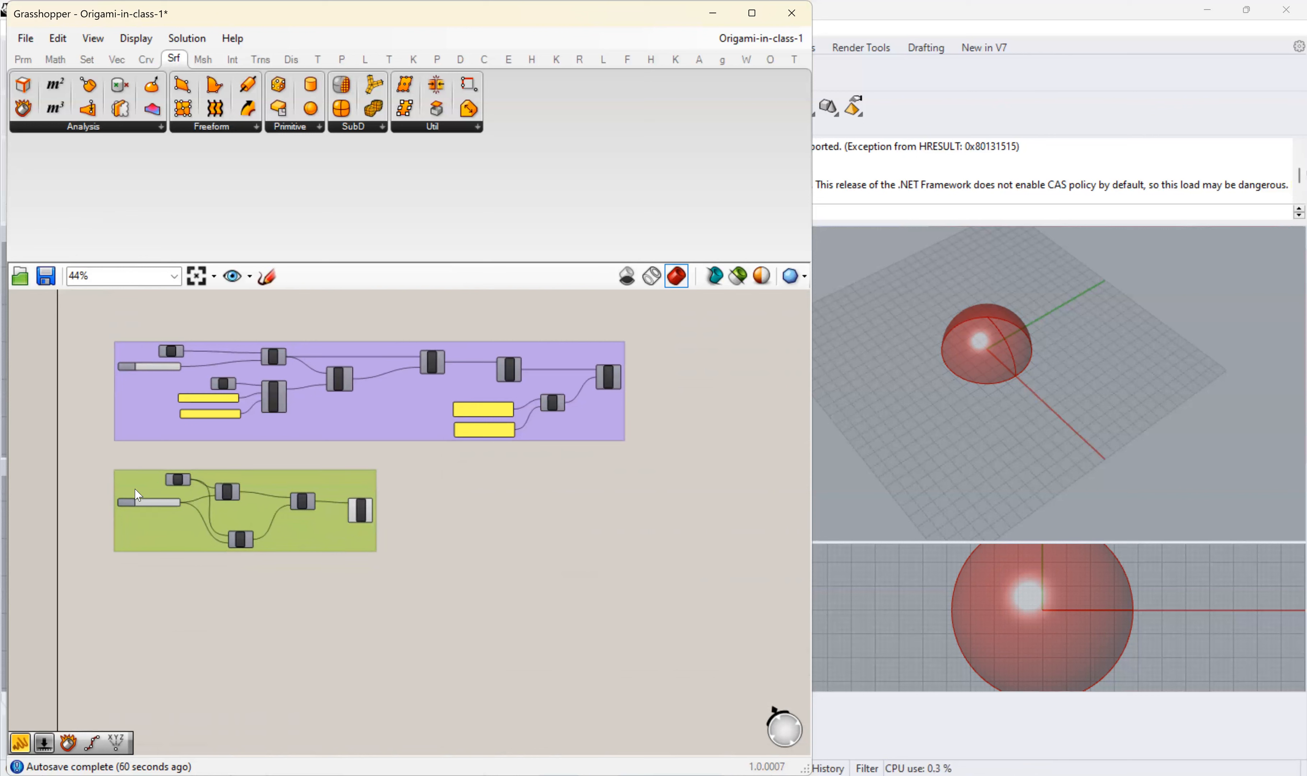
- Turn on the preview of the EdgeSrf component that feeds the rectangular array, and check the origami module against the dome
scroll(448, 510, up, 2)
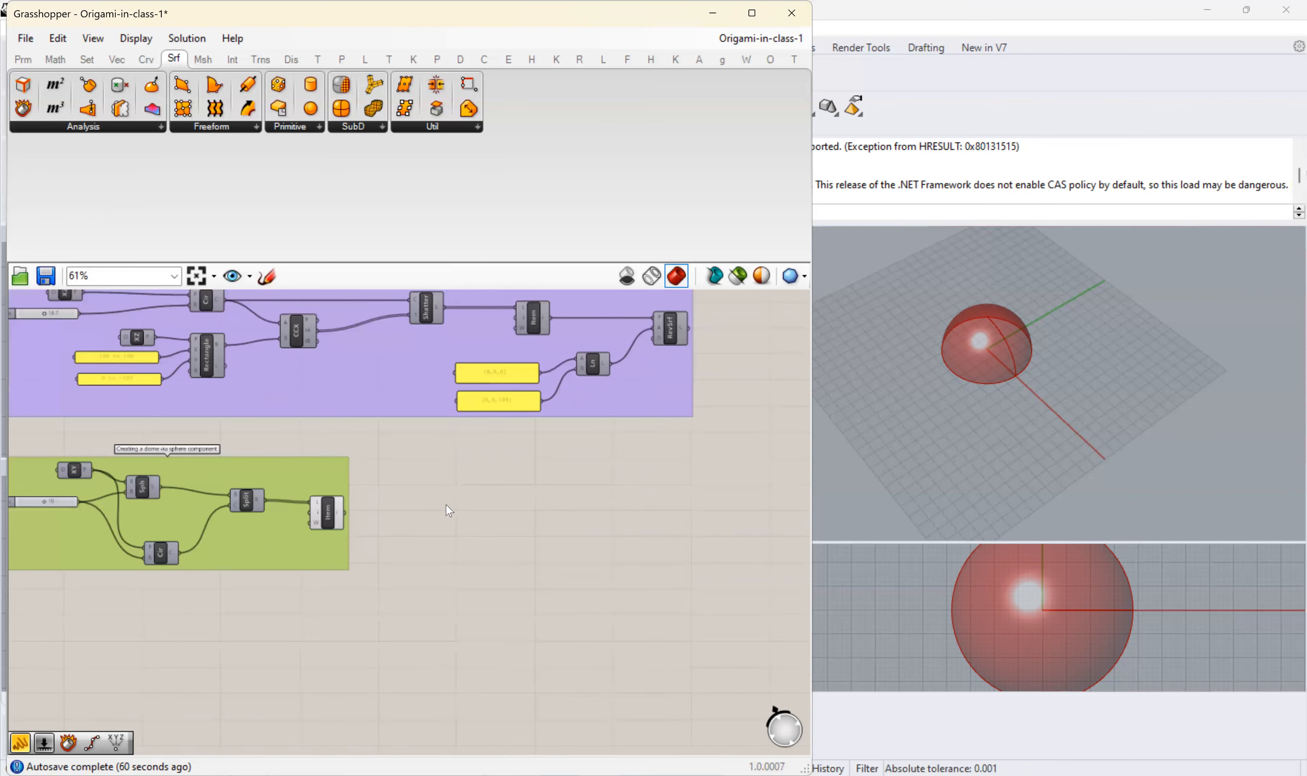
right_drag(524, 487, 491, 598)
scroll(566, 508, down, 4)
scroll(563, 392, up, 8)
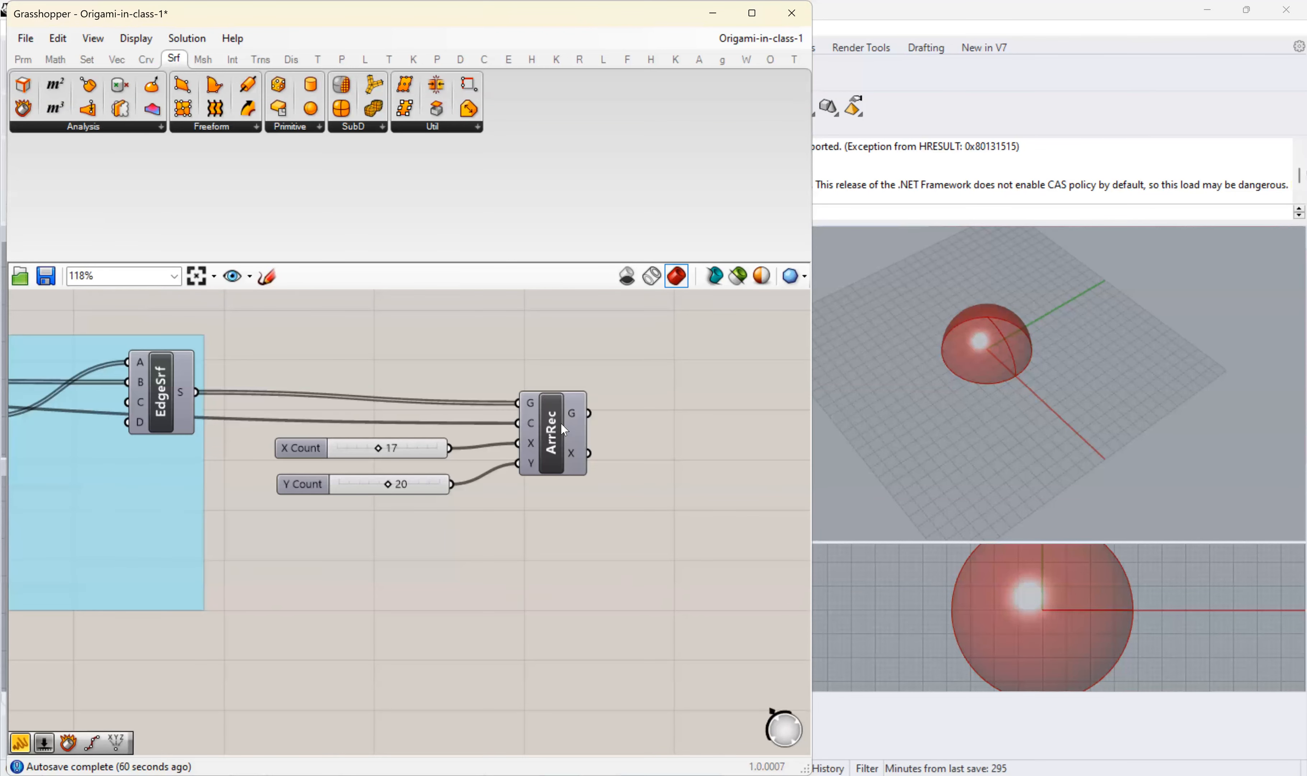
right_click(553, 440)
right_click(162, 400)
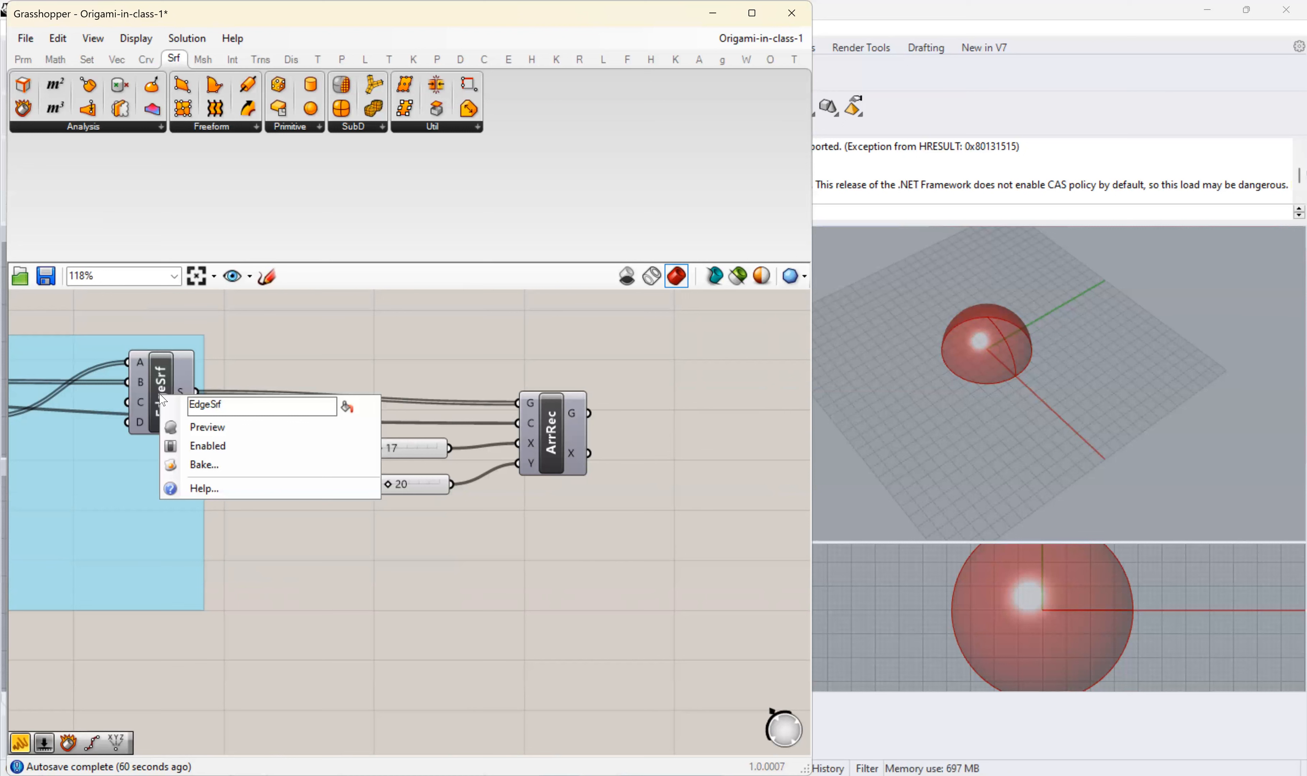
click(172, 427)
scroll(981, 364, up, 3)
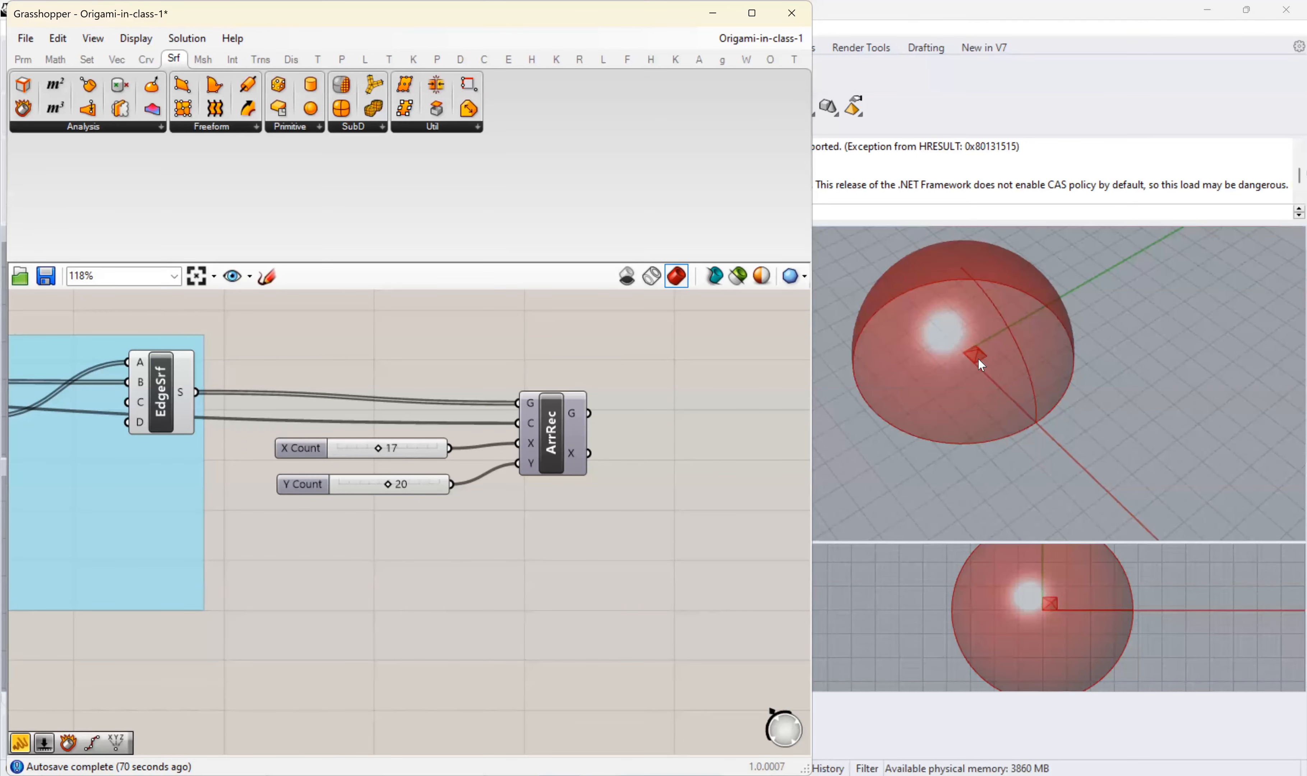
scroll(1002, 351, down, 3)
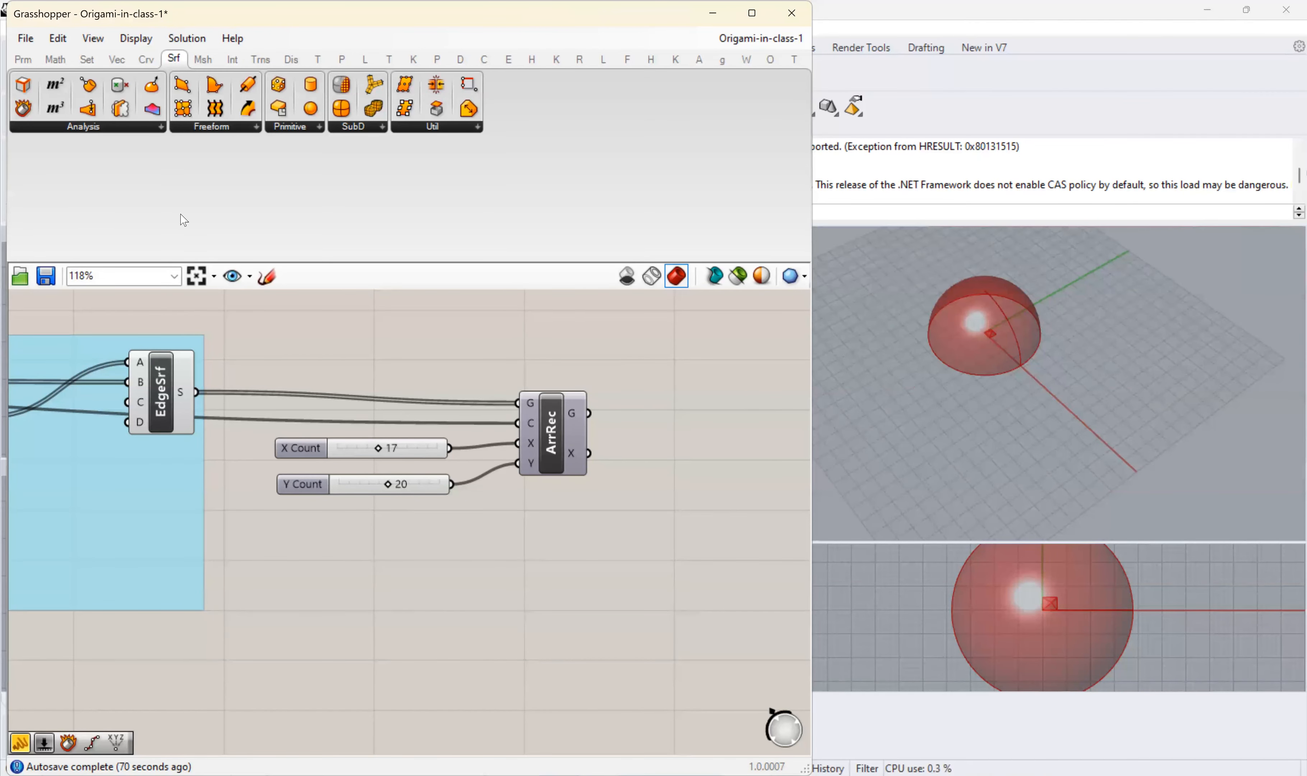